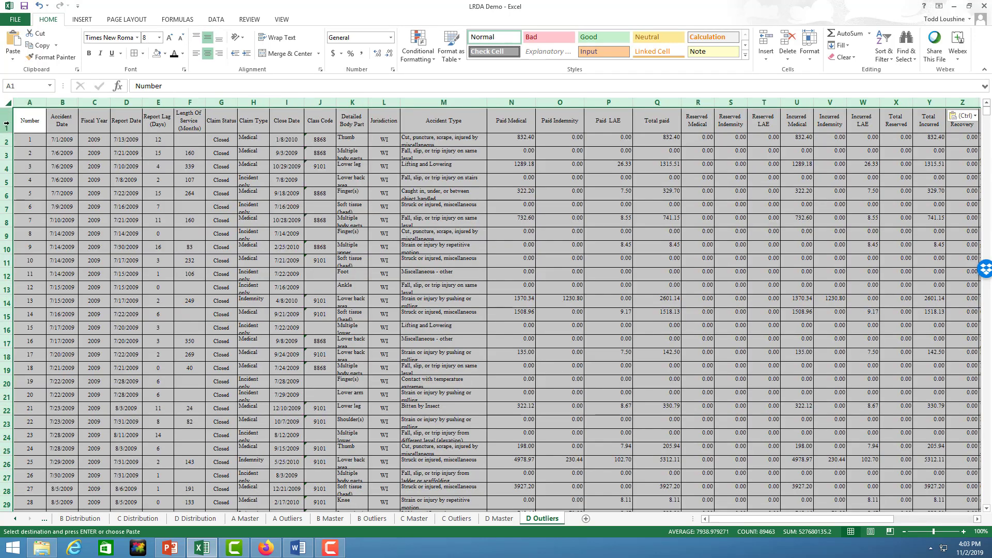
- Add filter controls to header row 1 and enlarge the sheet view to 180%
{"action": "left_click", "coordinate": [7, 121]}
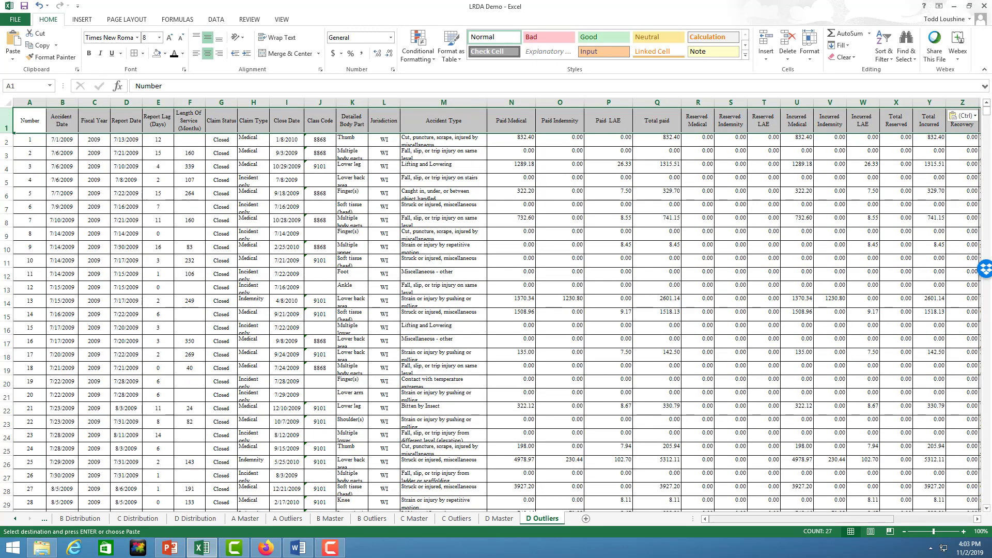
{"action": "left_click", "coordinate": [963, 531]}
{"action": "left_click", "coordinate": [963, 531]}
{"action": "left_click", "coordinate": [963, 531]}
{"action": "left_click", "coordinate": [963, 531]}
{"action": "left_click", "coordinate": [963, 532]}
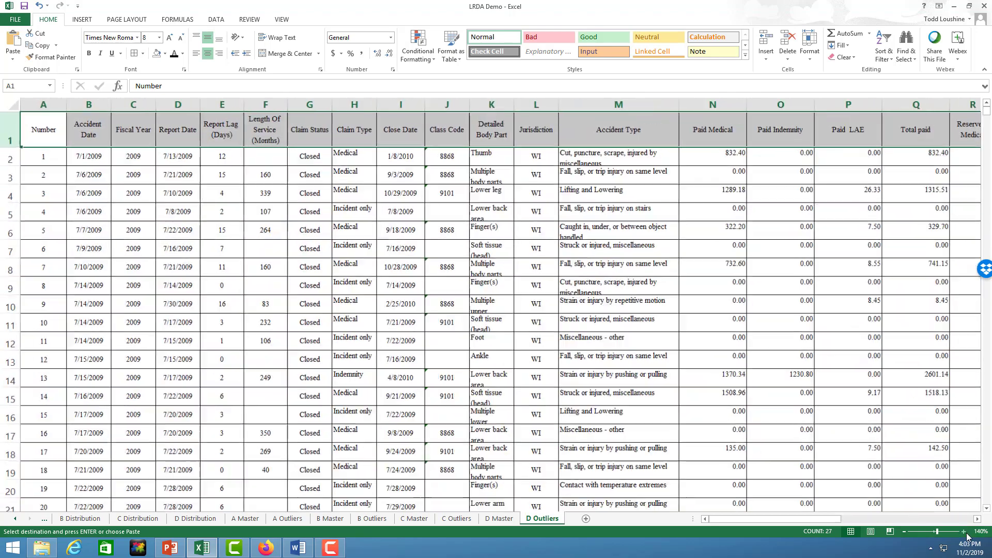
{"action": "left_click", "coordinate": [963, 531]}
{"action": "left_click", "coordinate": [963, 531]}
{"action": "left_click", "coordinate": [963, 531]}
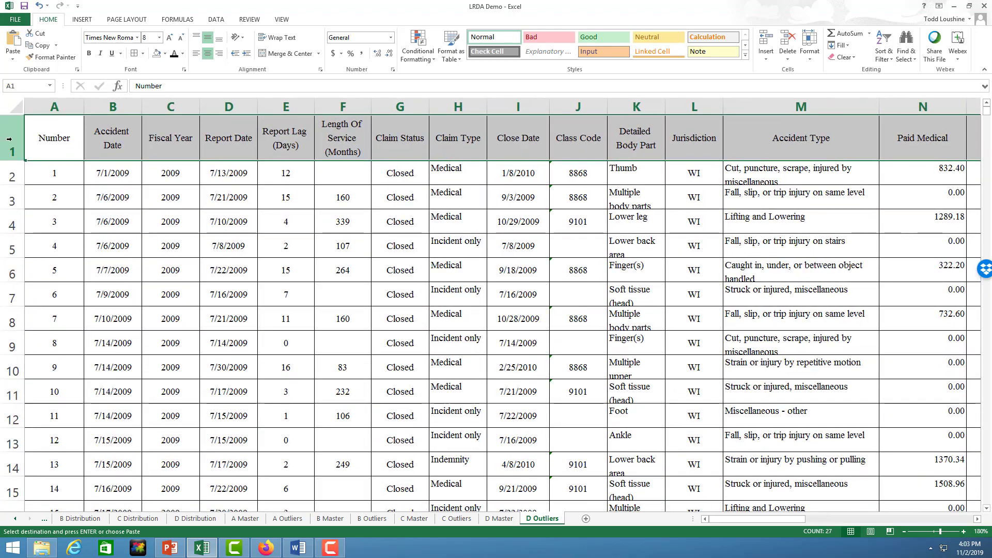
{"action": "left_click", "coordinate": [214, 19]}
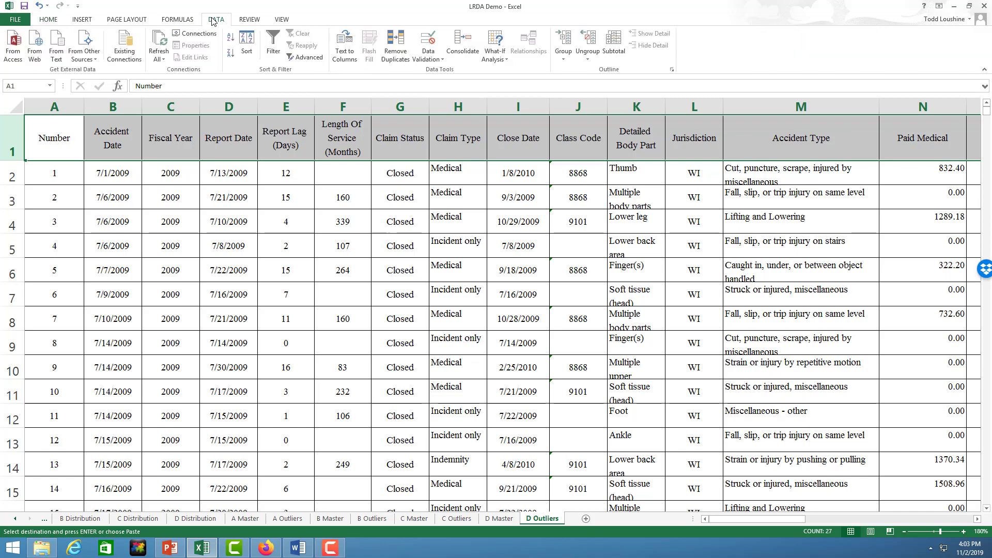
{"action": "left_click", "coordinate": [269, 49]}
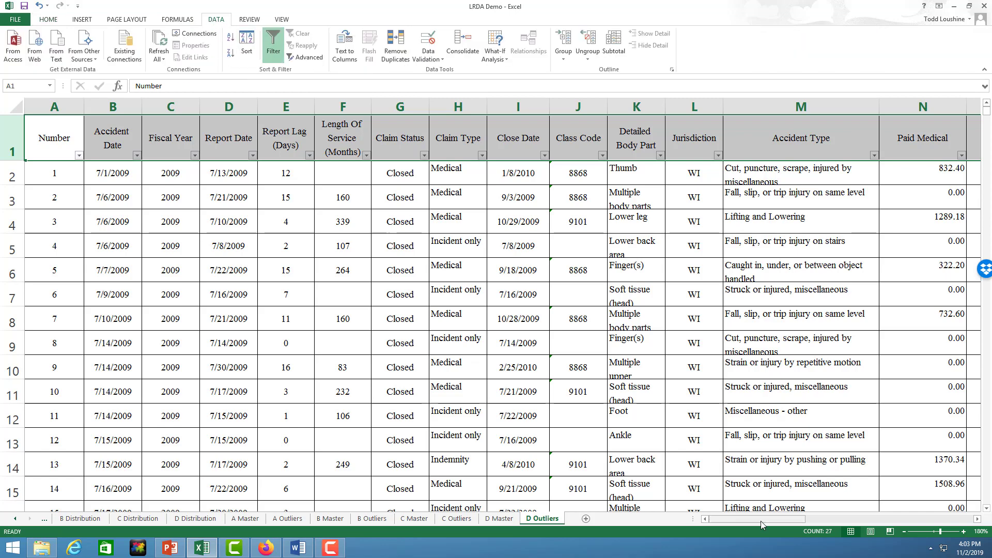
- Sort the claims by Total paid from largest to smallest
{"action": "left_click_drag", "start_coordinate": [760, 520], "coordinate": [840, 520]}
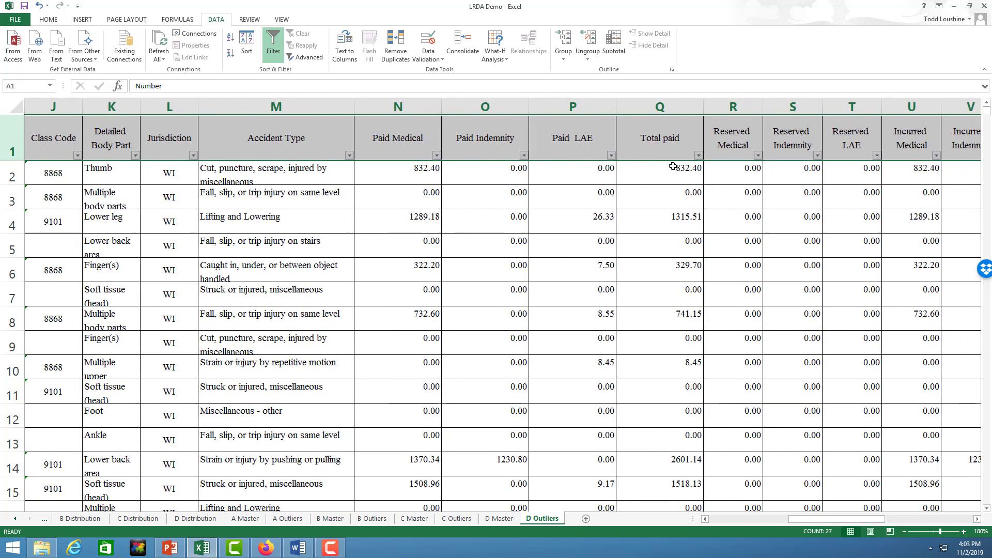
{"action": "left_click", "coordinate": [699, 155]}
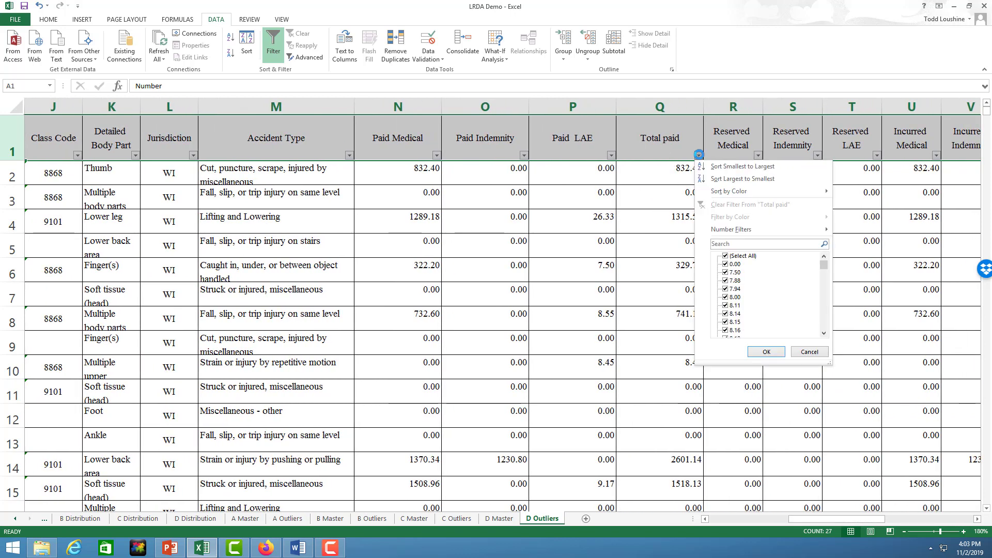
{"action": "left_click", "coordinate": [730, 180]}
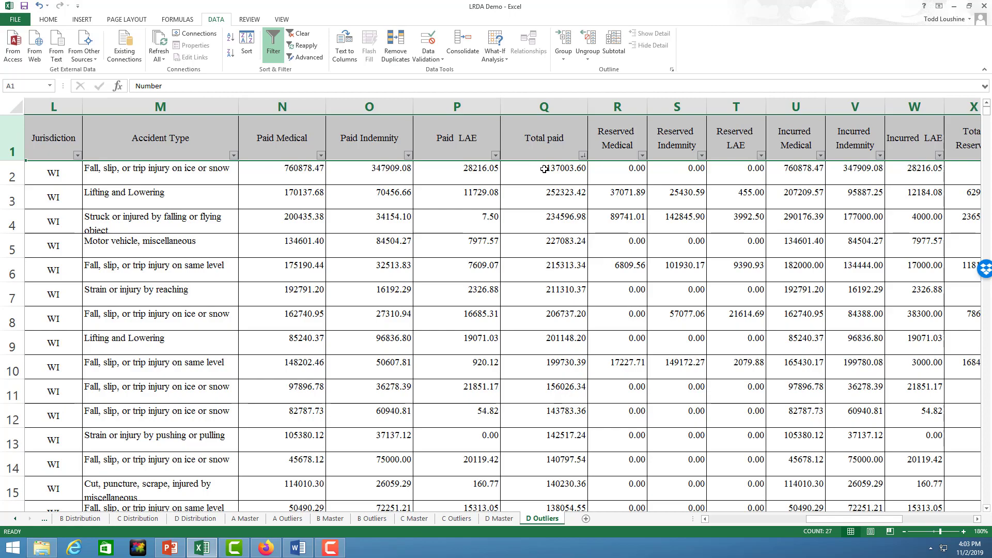
- Insert a 2-D column chart of the Total paid values in Q2 through Q3363
{"action": "left_click_drag", "start_coordinate": [544, 169], "coordinate": [542, 556]}
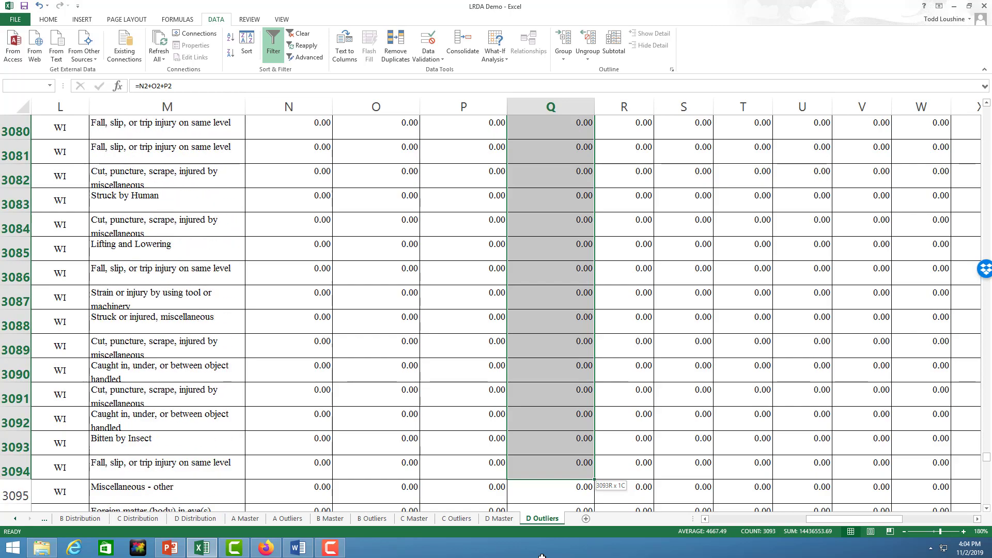
{"action": "left_click_drag", "start_coordinate": [541, 556], "coordinate": [567, 460]}
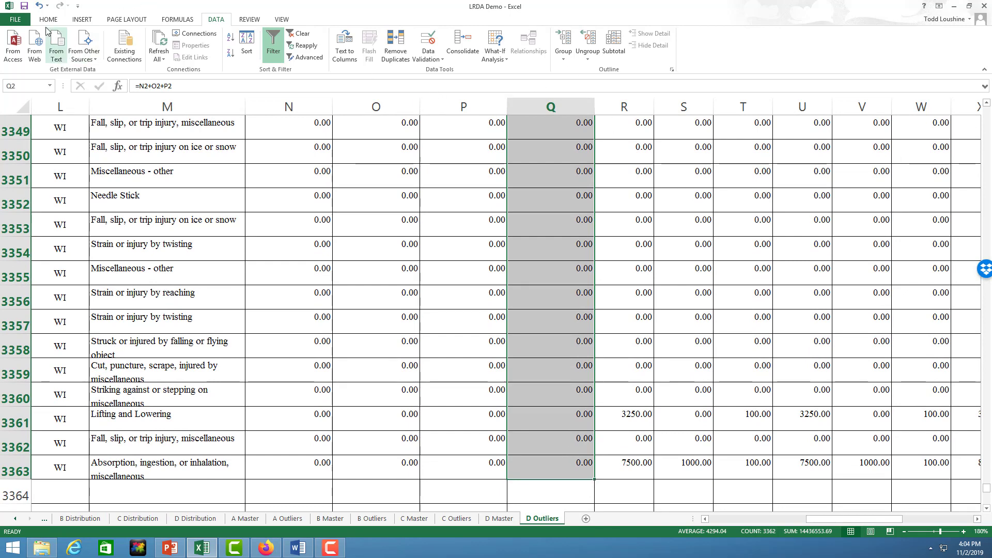
{"action": "left_click", "coordinate": [82, 19]}
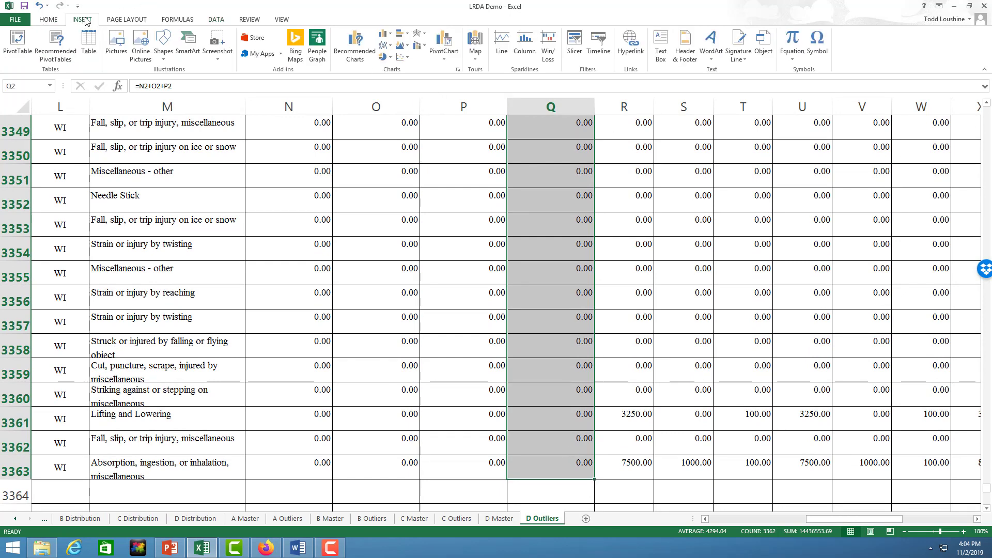
{"action": "left_click", "coordinate": [384, 35]}
{"action": "left_click", "coordinate": [392, 66]}
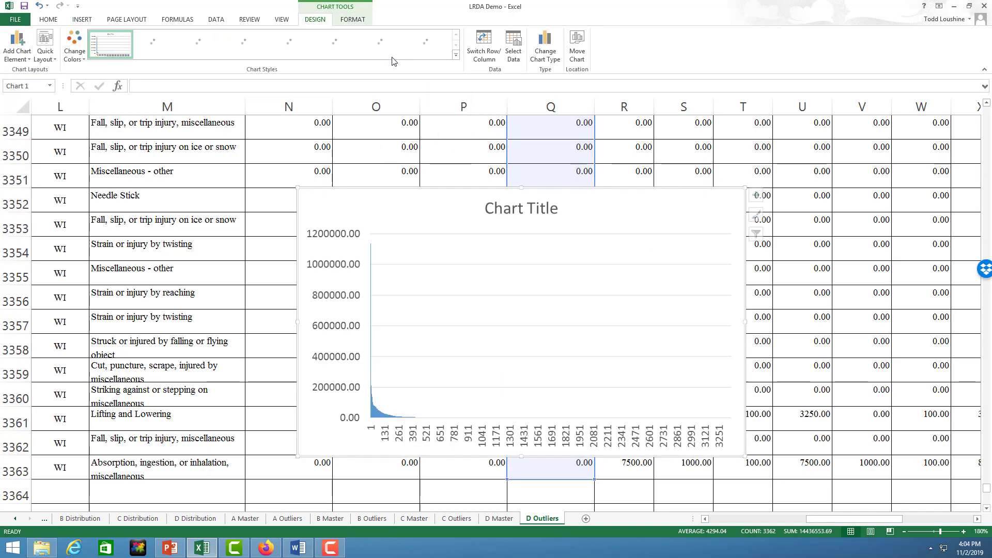
- Move the chart beside the data, starting in column AB, and enlarge it to extend past column AM
{"action": "left_click_drag", "start_coordinate": [640, 201], "coordinate": [796, 138]}
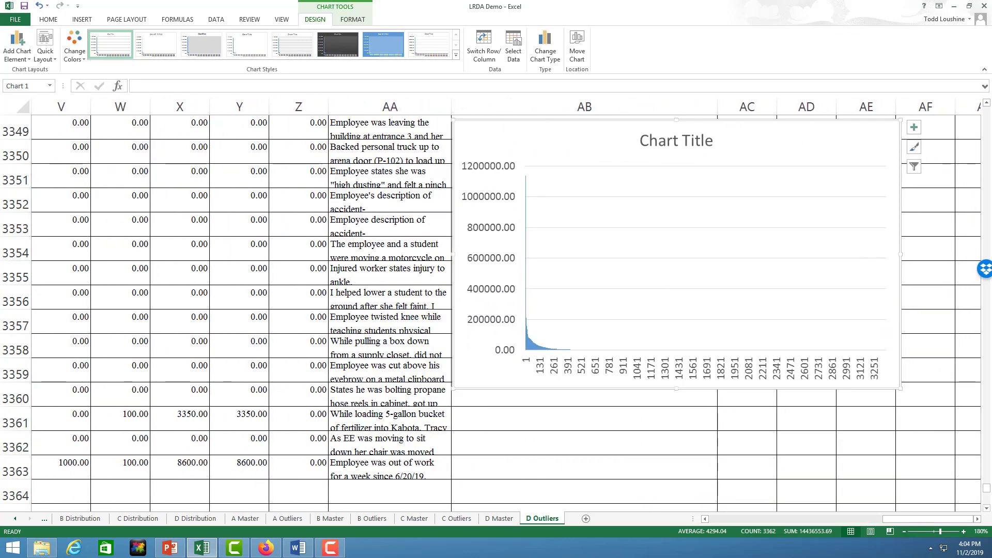
{"action": "left_click", "coordinate": [977, 518]}
{"action": "scroll", "coordinate": [978, 523], "scroll_direction": "right", "scroll_amount": 7}
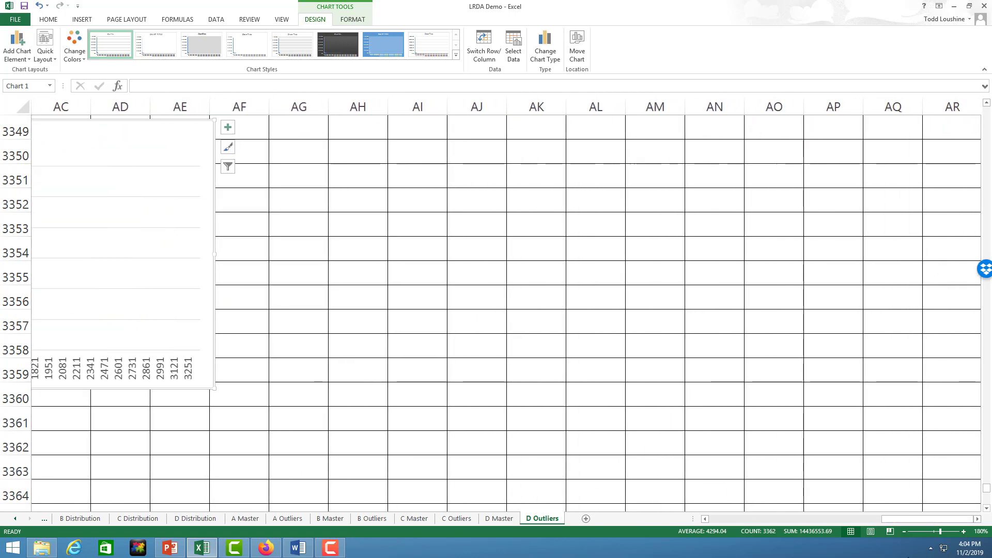
{"action": "left_click", "coordinate": [704, 519]}
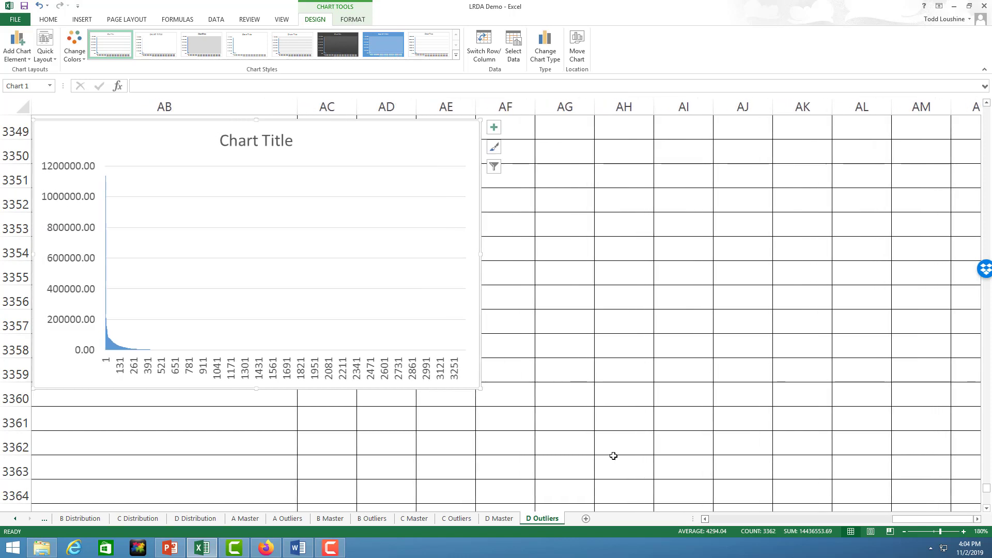
{"action": "left_click_drag", "start_coordinate": [481, 389], "coordinate": [972, 507]}
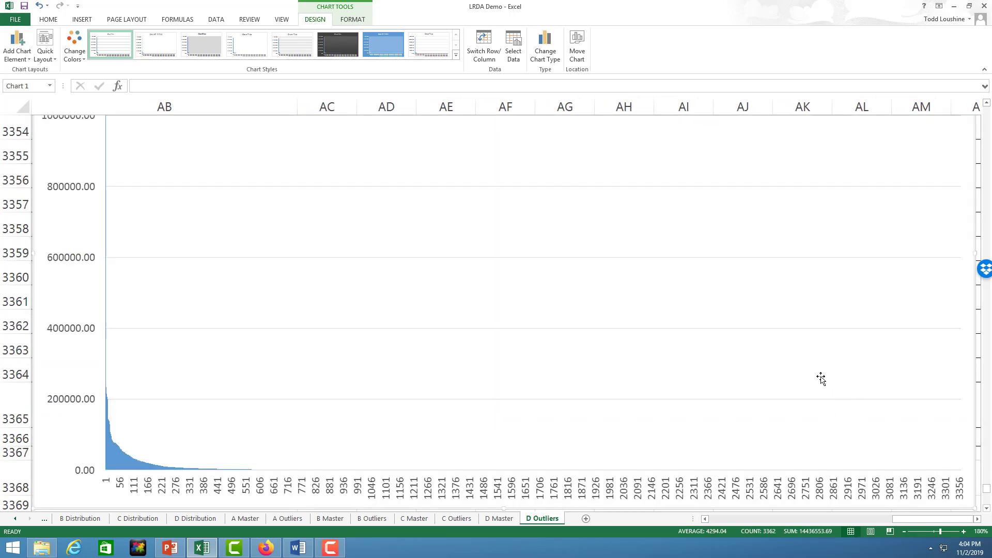
{"action": "scroll", "coordinate": [181, 281], "scroll_direction": "up", "scroll_amount": 1}
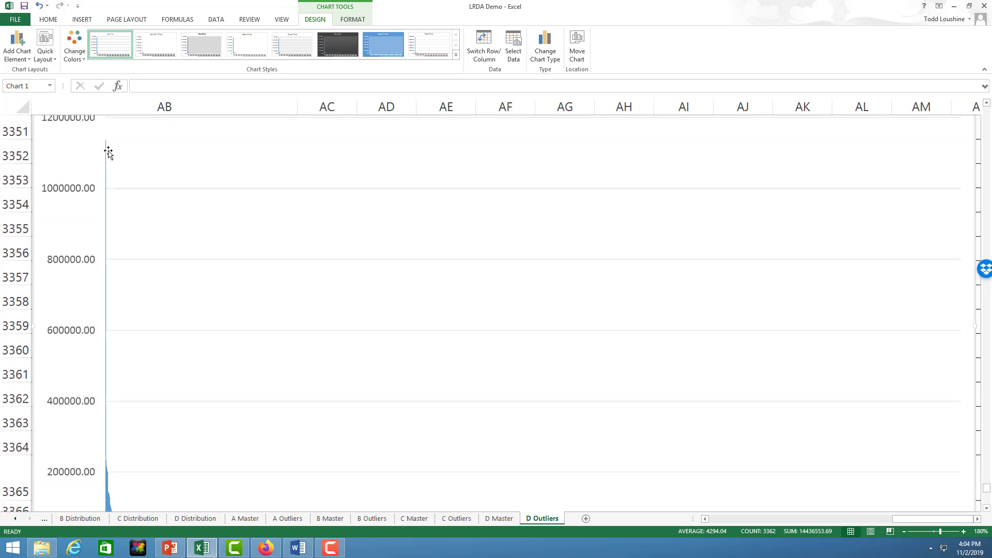
{"action": "scroll", "coordinate": [246, 212], "scroll_direction": "down", "scroll_amount": 2}
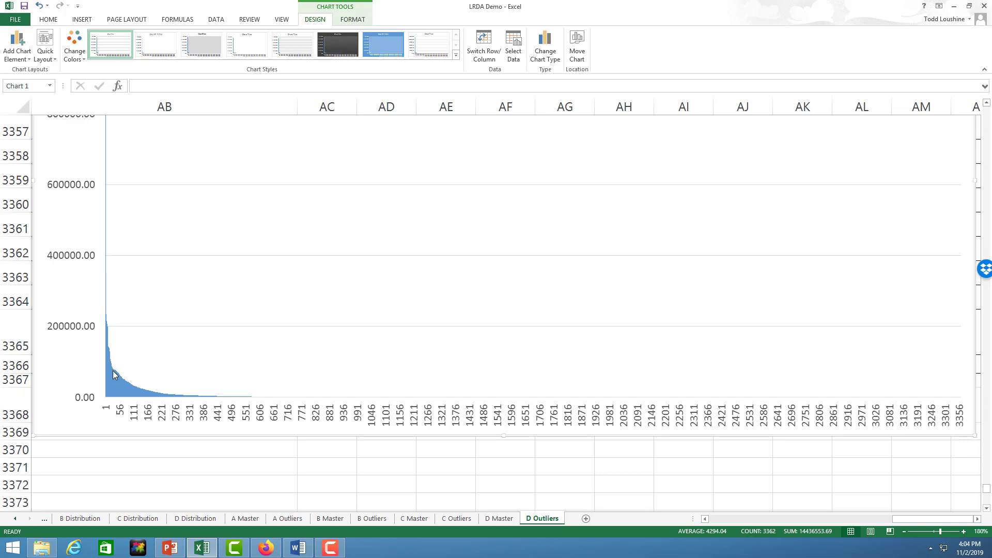
{"action": "mouse_move", "coordinate": [114, 371]}
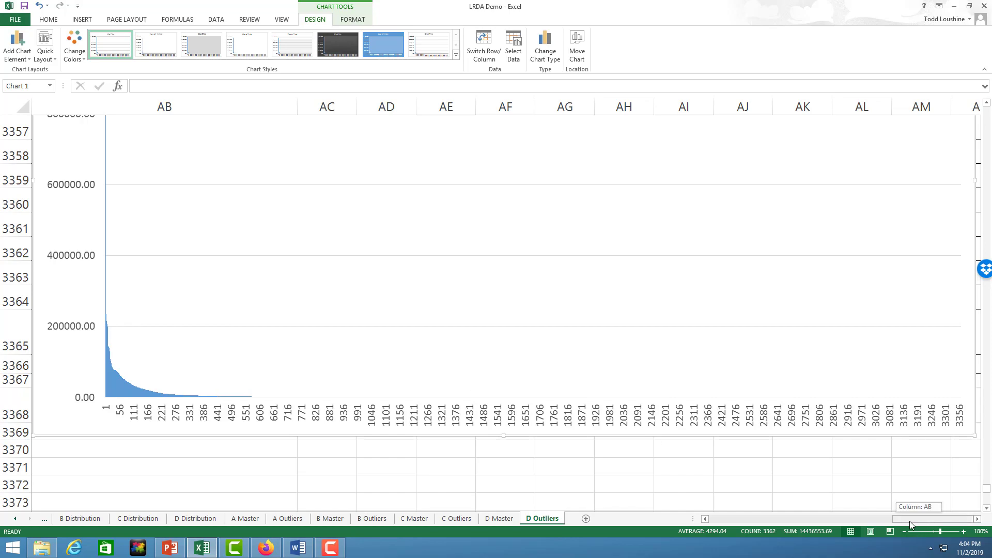
- Cut entire rows 2 through 24, which hold the claims with the highest total paid
{"action": "left_click_drag", "start_coordinate": [909, 521], "coordinate": [776, 519]}
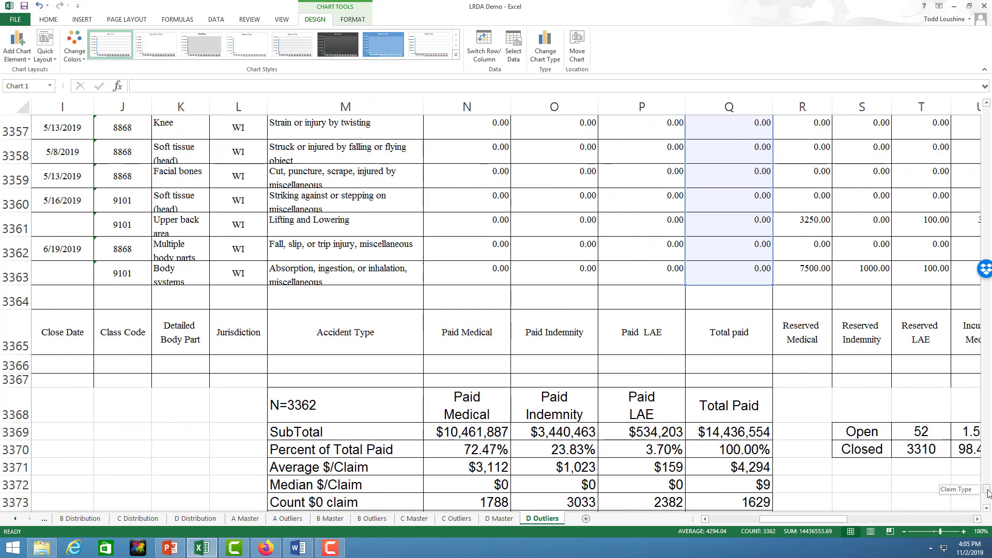
{"action": "left_click_drag", "start_coordinate": [988, 494], "coordinate": [984, 87]}
{"action": "left_click_drag", "start_coordinate": [14, 177], "coordinate": [3, 493]}
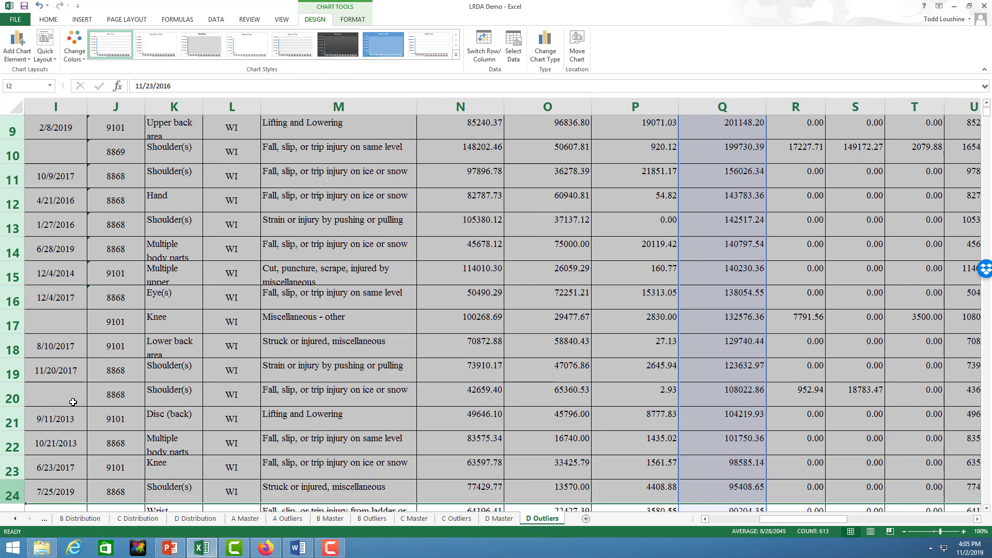
{"action": "scroll", "coordinate": [77, 392], "scroll_direction": "down", "scroll_amount": 1}
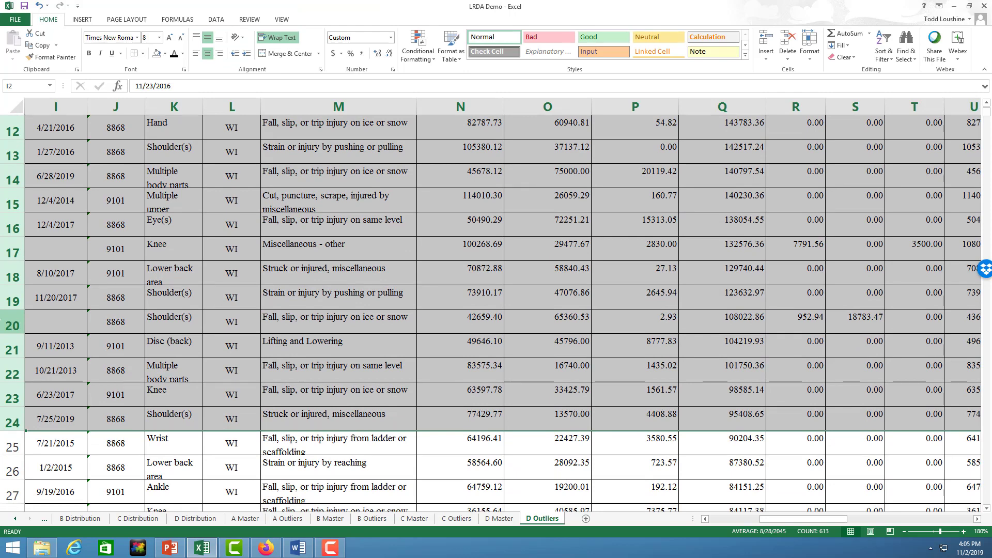
{"action": "scroll", "coordinate": [12, 320], "scroll_direction": "up", "scroll_amount": 4}
{"action": "key", "text": "ctrl+c"}
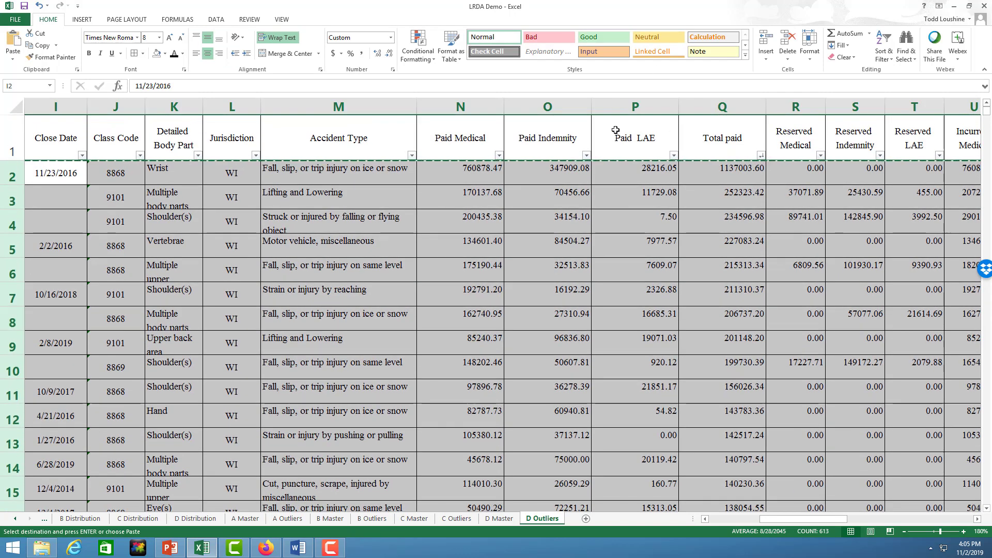
- Paste the cut claim rows starting at row 3400, in the empty area below the summary table
{"action": "left_click_drag", "start_coordinate": [987, 115], "coordinate": [986, 500]}
{"action": "scroll", "coordinate": [654, 315], "scroll_direction": "down", "scroll_amount": 6}
{"action": "scroll", "coordinate": [656, 314], "scroll_direction": "up", "scroll_amount": 18}
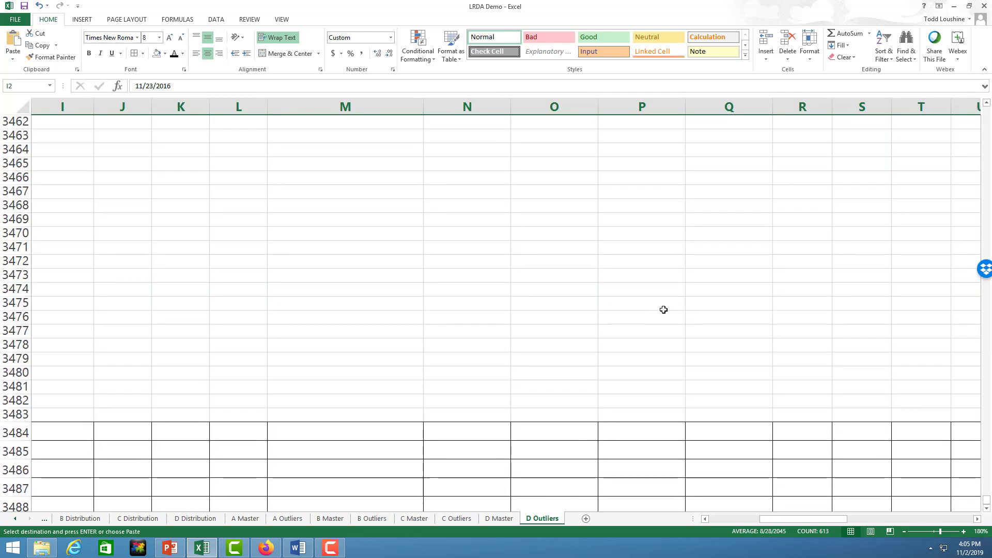
{"action": "scroll", "coordinate": [810, 506], "scroll_direction": "right", "scroll_amount": 6}
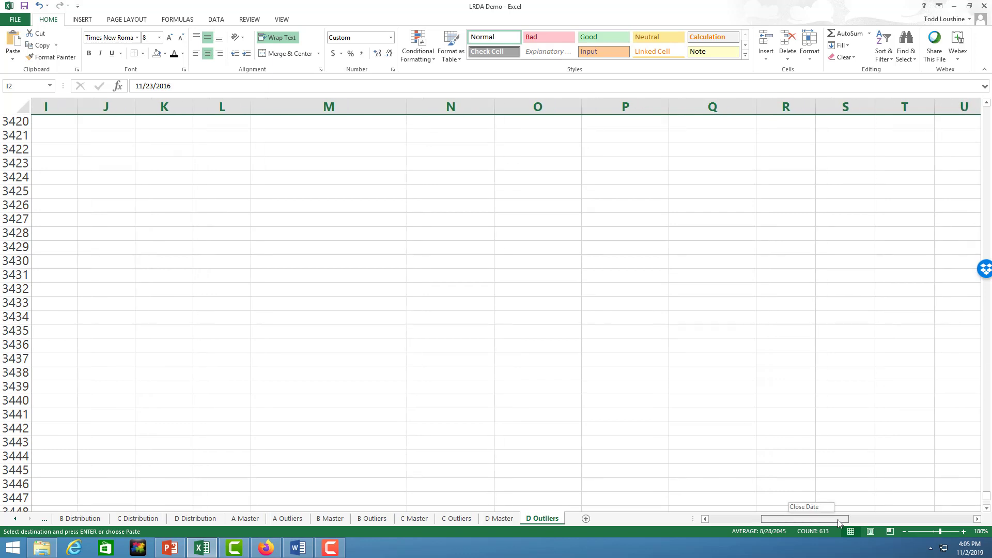
{"action": "scroll", "coordinate": [737, 519], "scroll_direction": "left", "scroll_amount": 8}
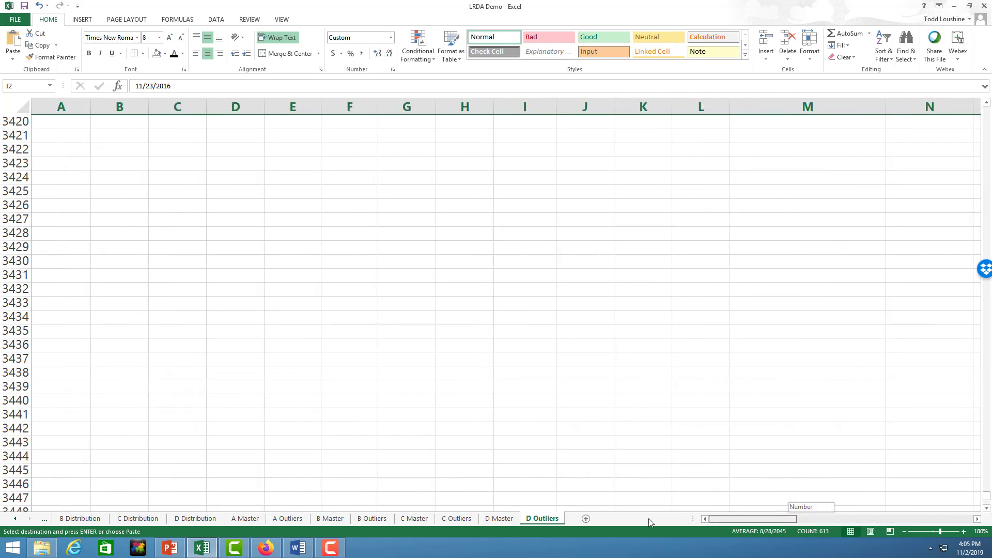
{"action": "scroll", "coordinate": [630, 522], "scroll_direction": "right", "scroll_amount": 7}
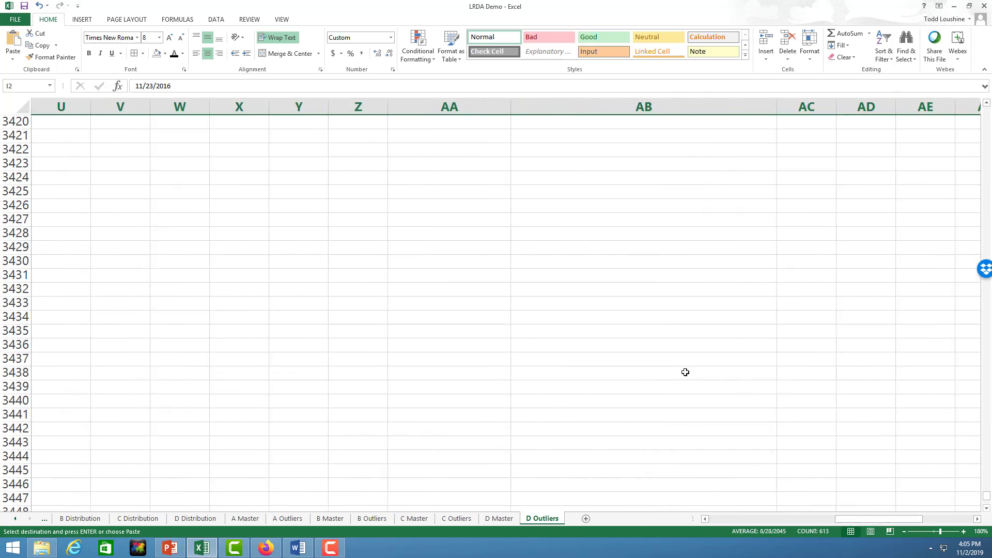
{"action": "scroll", "coordinate": [685, 372], "scroll_direction": "up", "scroll_amount": 17}
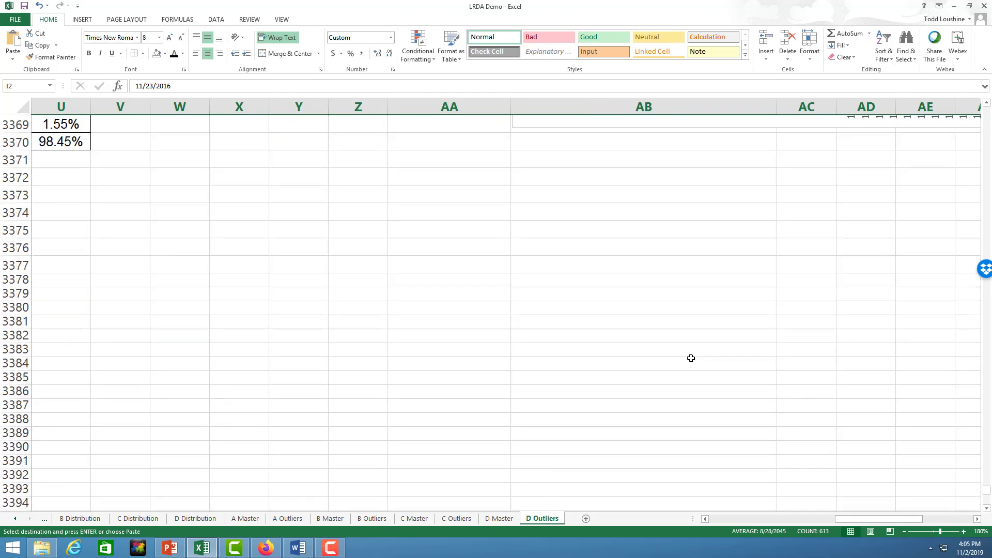
{"action": "scroll", "coordinate": [857, 529], "scroll_direction": "left", "scroll_amount": 4}
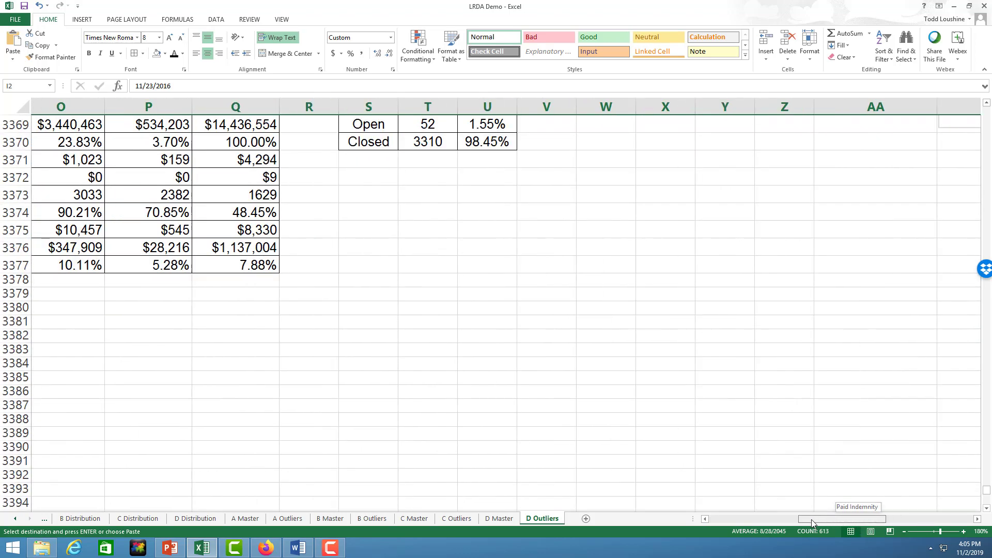
{"action": "scroll", "coordinate": [95, 414], "scroll_direction": "down", "scroll_amount": 1}
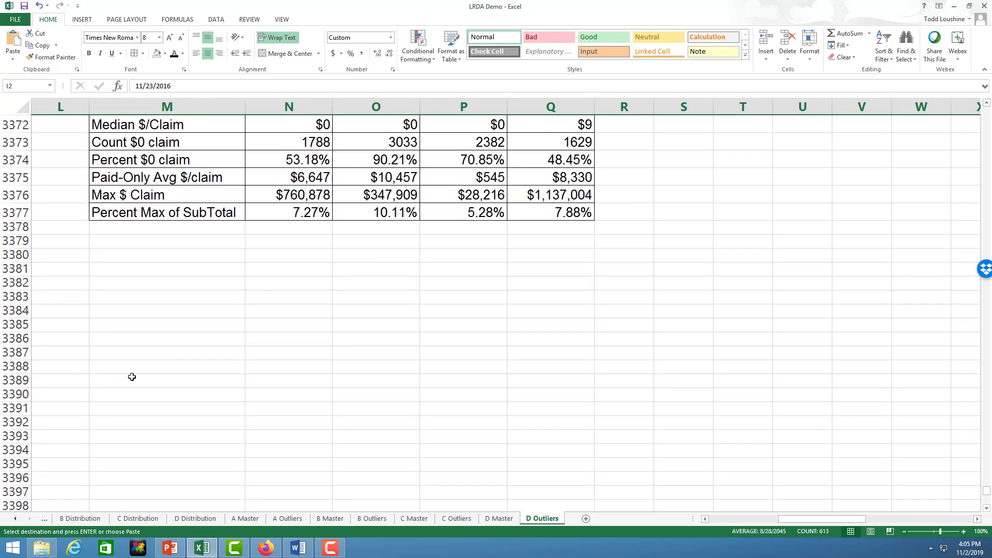
{"action": "scroll", "coordinate": [133, 377], "scroll_direction": "up", "scroll_amount": 3}
{"action": "scroll", "coordinate": [230, 359], "scroll_direction": "down", "scroll_amount": 6}
{"action": "scroll", "coordinate": [255, 311], "scroll_direction": "up", "scroll_amount": 3}
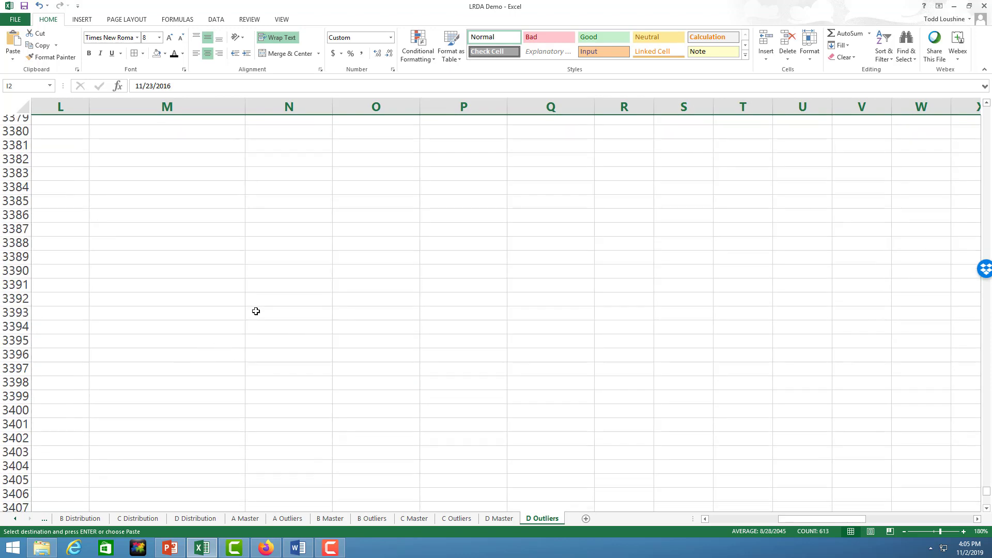
{"action": "scroll", "coordinate": [153, 441], "scroll_direction": "down", "scroll_amount": 1}
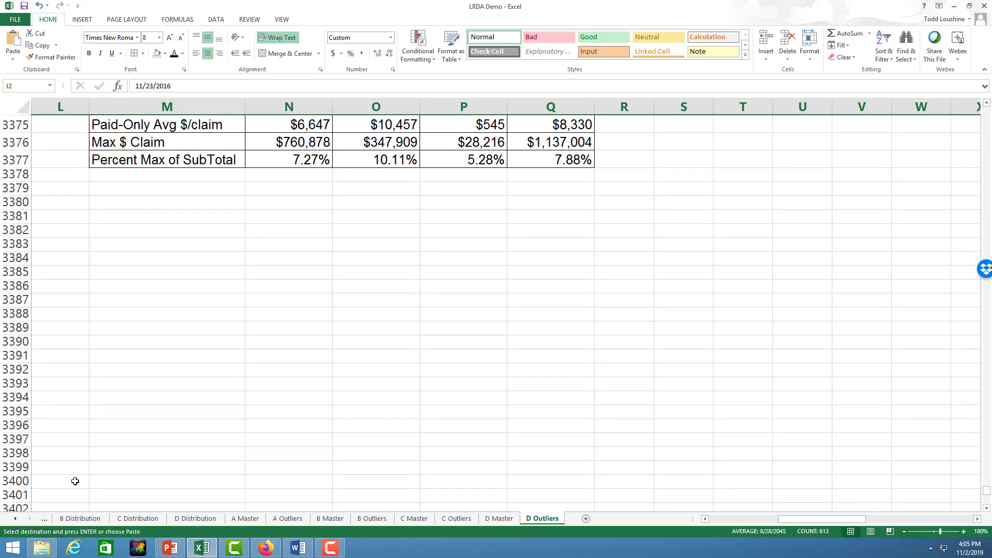
{"action": "left_click", "coordinate": [11, 480]}
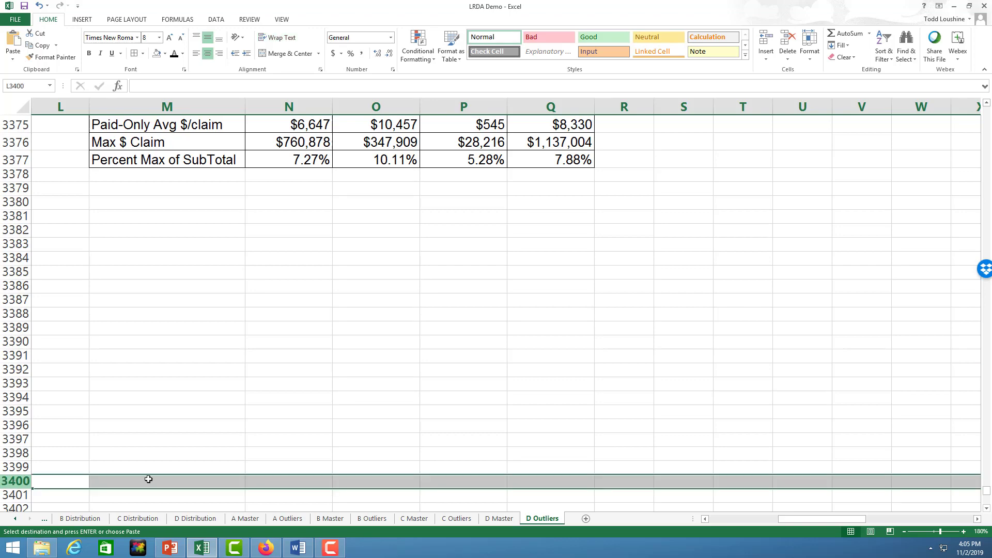
{"action": "key", "text": "Return"}
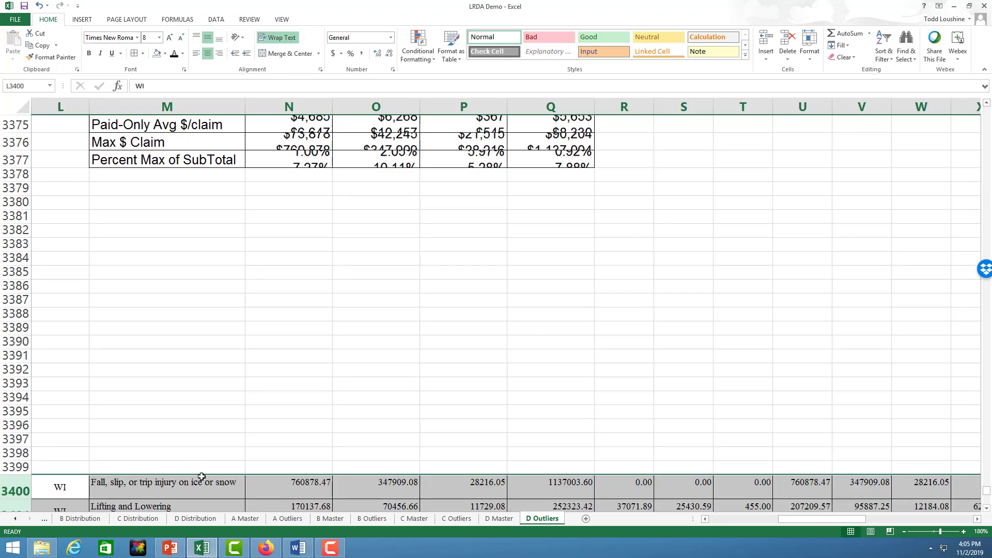
{"action": "left_click", "coordinate": [345, 380]}
{"action": "scroll", "coordinate": [415, 315], "scroll_direction": "up", "scroll_amount": 3}
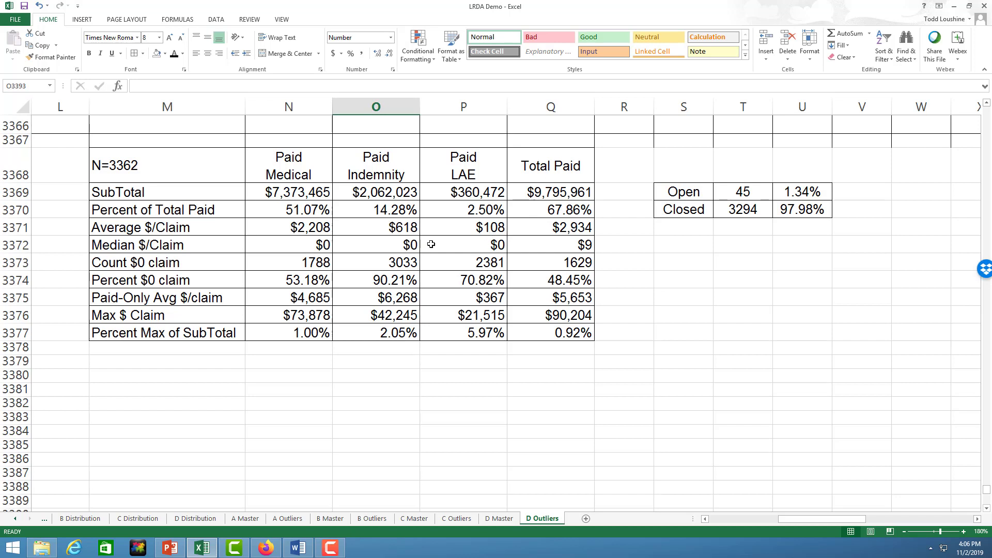
- Check the Total Paid subtotal, maximum claim and percent-max-of-subtotal formulas in the summary table
{"action": "left_click", "coordinate": [572, 192]}
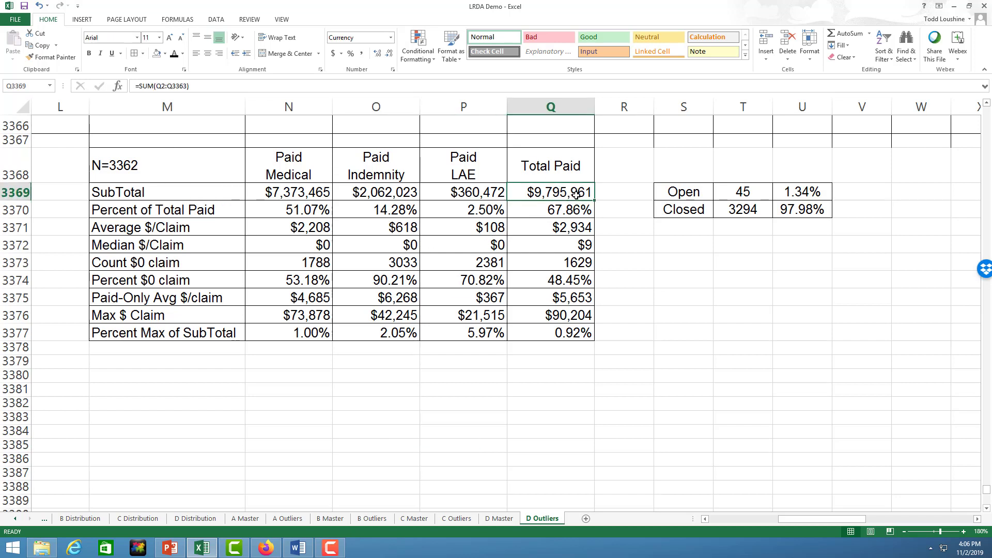
{"action": "left_click", "coordinate": [565, 316]}
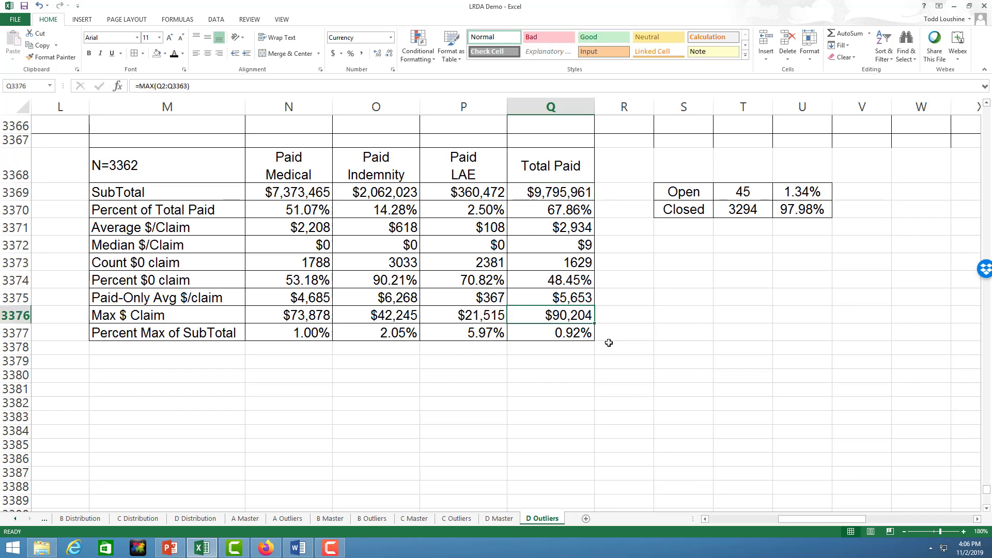
{"action": "left_click", "coordinate": [580, 340]}
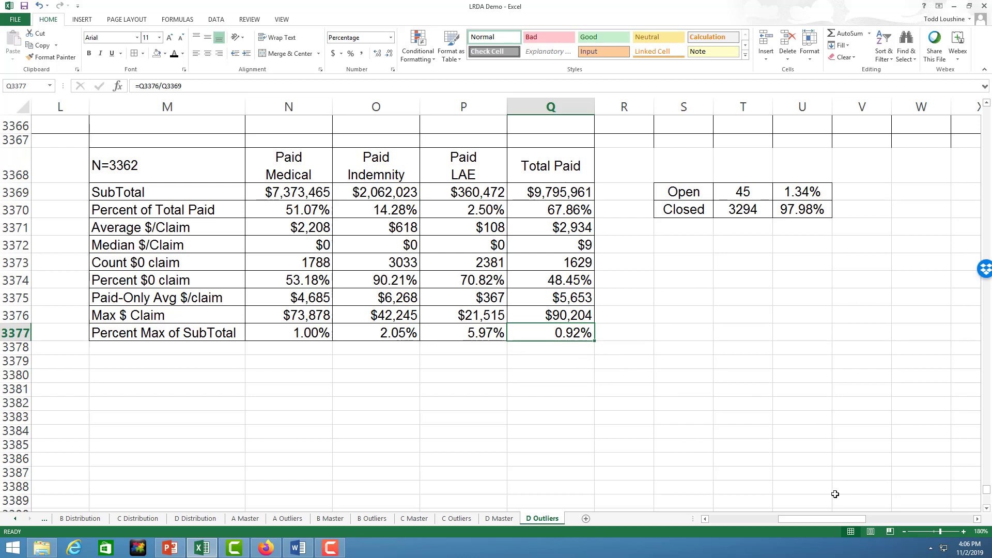
- Examine the Total paid column chart from its peak down to the flat tail without the moved claims
{"action": "left_click_drag", "start_coordinate": [847, 519], "coordinate": [917, 518]}
{"action": "scroll", "coordinate": [825, 365], "scroll_direction": "up", "scroll_amount": 5}
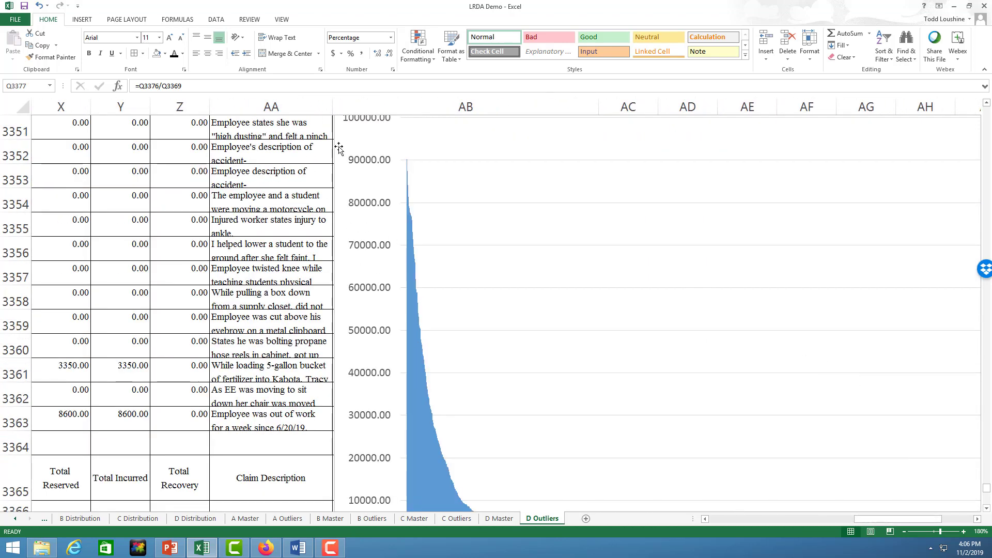
{"action": "scroll", "coordinate": [509, 310], "scroll_direction": "down", "scroll_amount": 1}
{"action": "scroll", "coordinate": [406, 275], "scroll_direction": "up", "scroll_amount": 2}
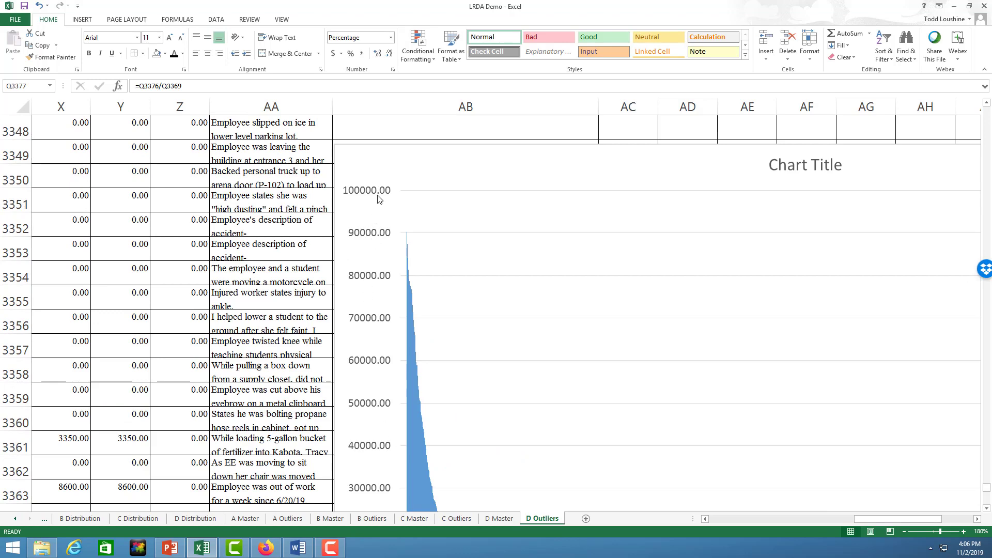
{"action": "scroll", "coordinate": [380, 199], "scroll_direction": "down", "scroll_amount": 1}
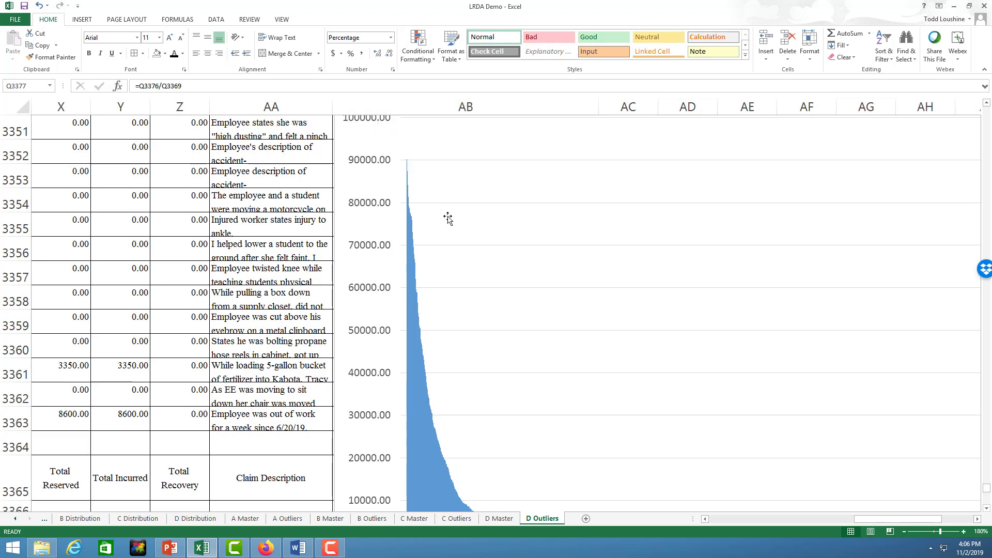
{"action": "scroll", "coordinate": [465, 250], "scroll_direction": "down", "scroll_amount": 1}
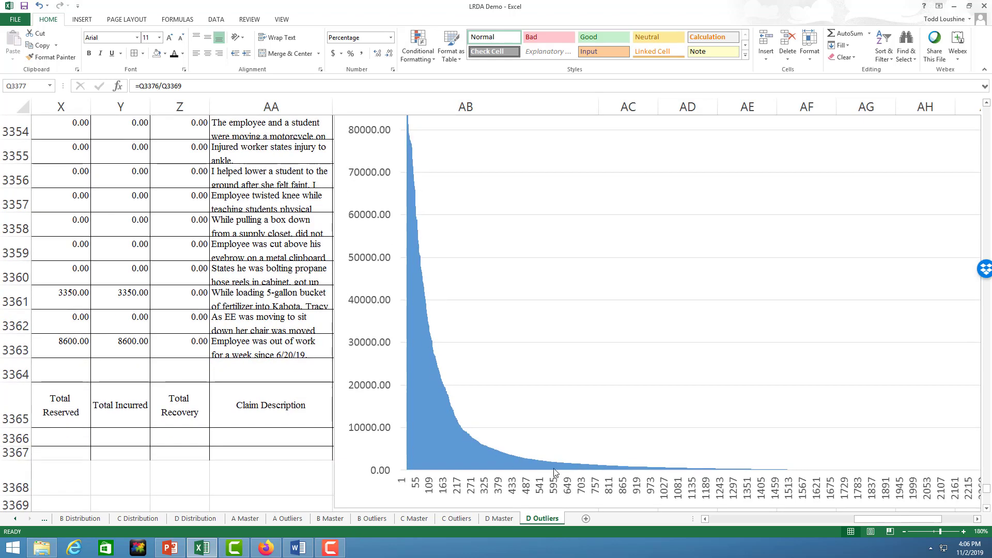
{"action": "scroll", "coordinate": [443, 350], "scroll_direction": "up", "scroll_amount": 2}
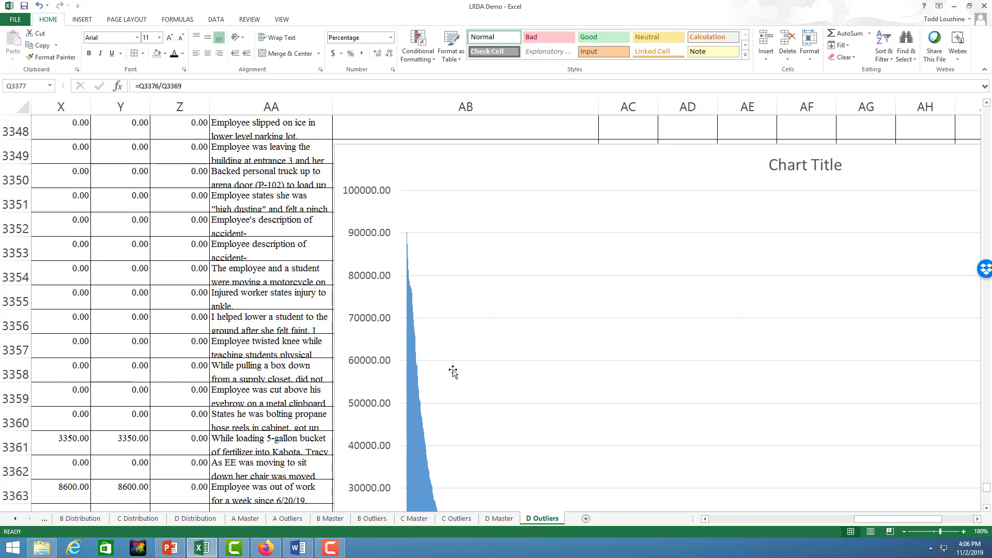
{"action": "scroll", "coordinate": [442, 373], "scroll_direction": "down", "scroll_amount": 8}
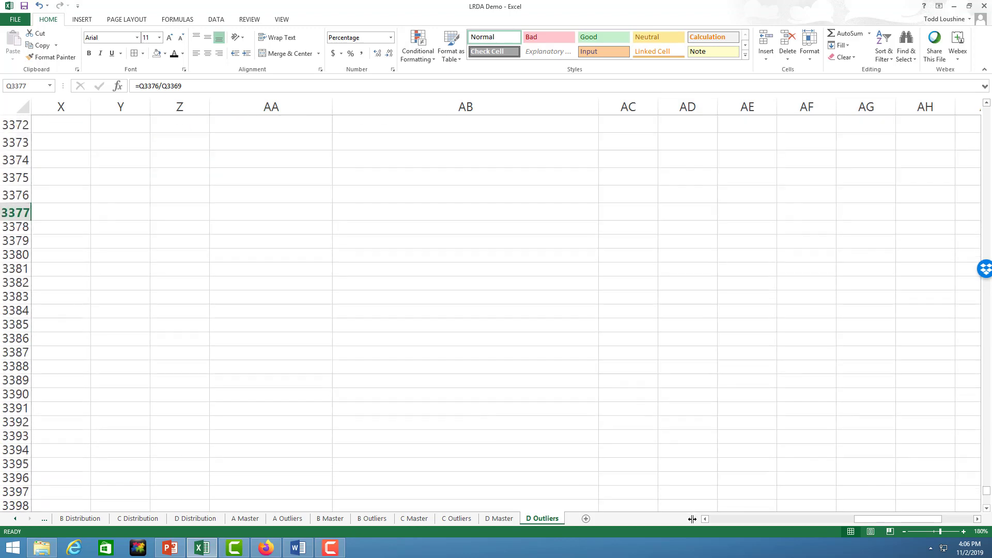
- Number the moved claims in column AB by entering 1 in AB3400 and 2 in AB3401, and fill the series down to AB3422
{"action": "left_click", "coordinate": [713, 521]}
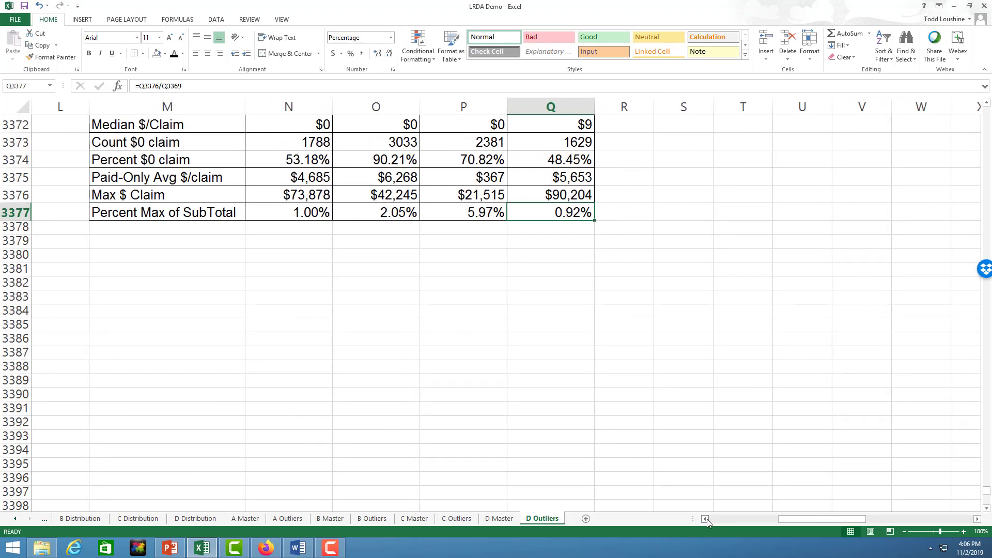
{"action": "scroll", "coordinate": [716, 475], "scroll_direction": "down", "scroll_amount": 4}
{"action": "left_click_drag", "start_coordinate": [786, 521], "coordinate": [895, 520]}
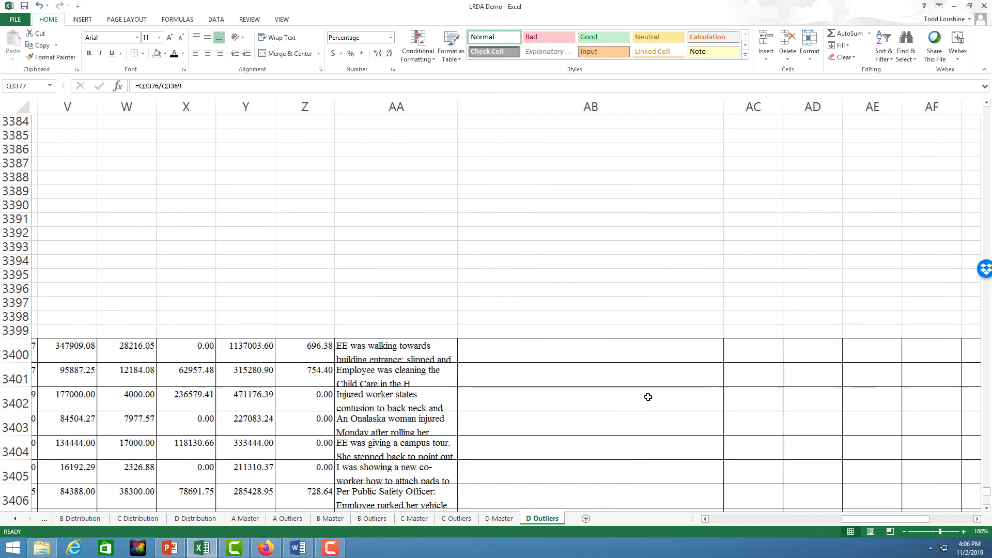
{"action": "left_click", "coordinate": [593, 357]}
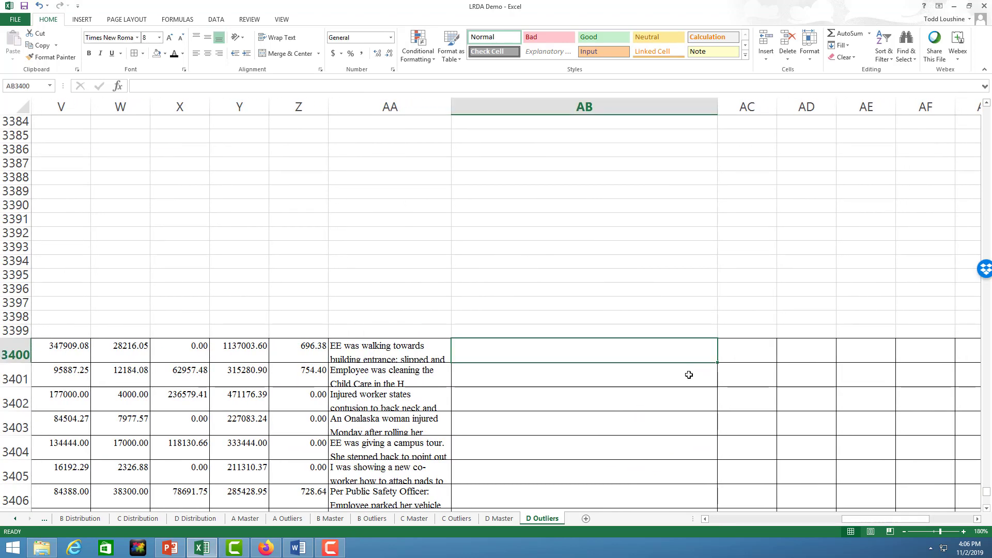
{"action": "type", "text": "1"}
{"action": "key", "text": "Return"}
{"action": "type", "text": "2"}
{"action": "key", "text": "Return"}
{"action": "left_click_drag", "start_coordinate": [625, 358], "coordinate": [629, 379]}
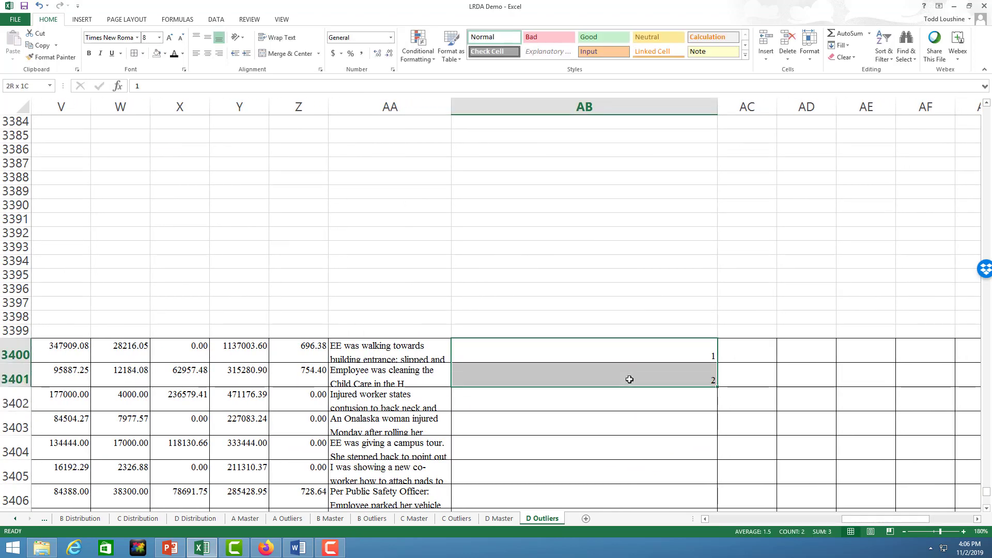
{"action": "double_click", "coordinate": [714, 385]}
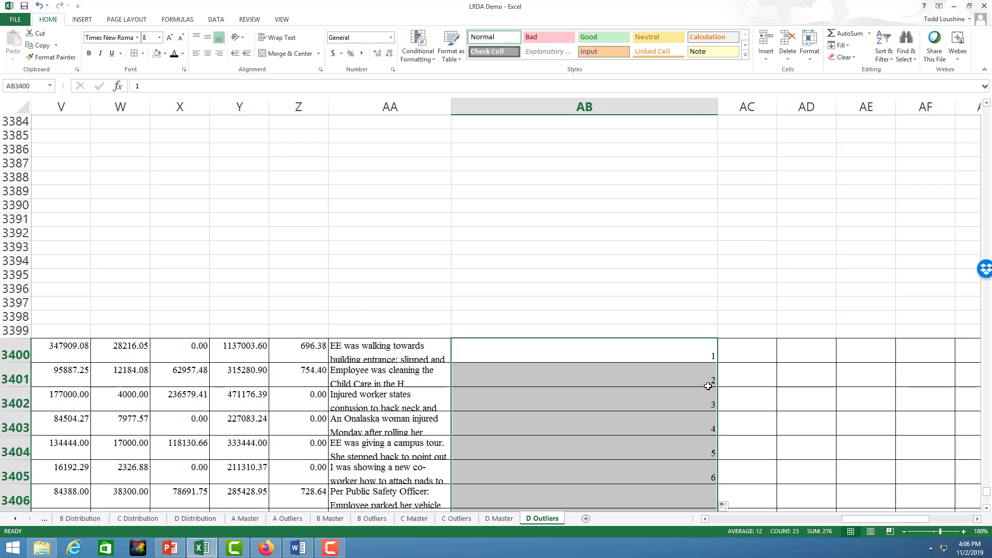
{"action": "scroll", "coordinate": [725, 393], "scroll_direction": "down", "scroll_amount": 10}
{"action": "scroll", "coordinate": [764, 360], "scroll_direction": "up", "scroll_amount": 3}
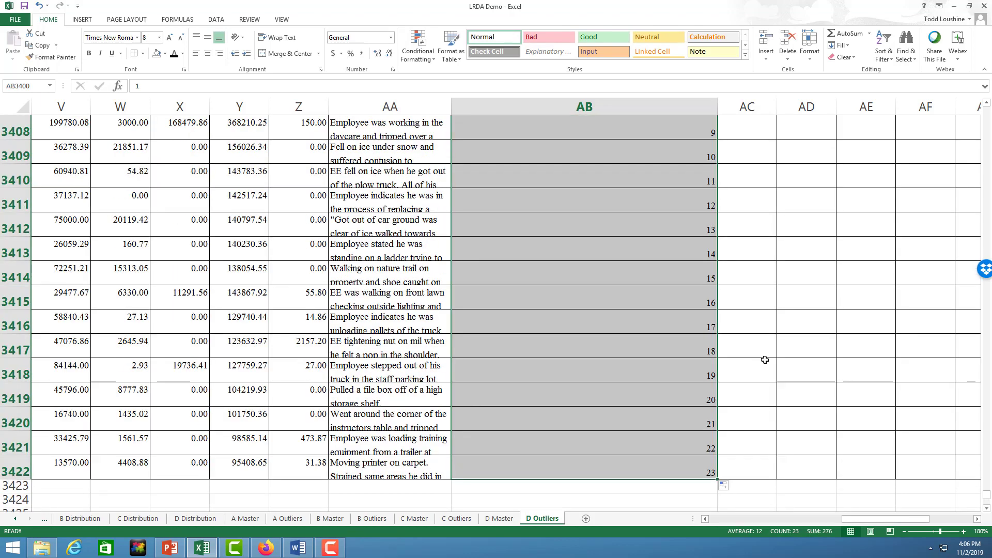
- Enter the formula =AB3422/3362 in AC3422 to calculate the share of all claims that was moved
{"action": "scroll", "coordinate": [788, 397], "scroll_direction": "up", "scroll_amount": 6}
{"action": "scroll", "coordinate": [785, 400], "scroll_direction": "down", "scroll_amount": 8}
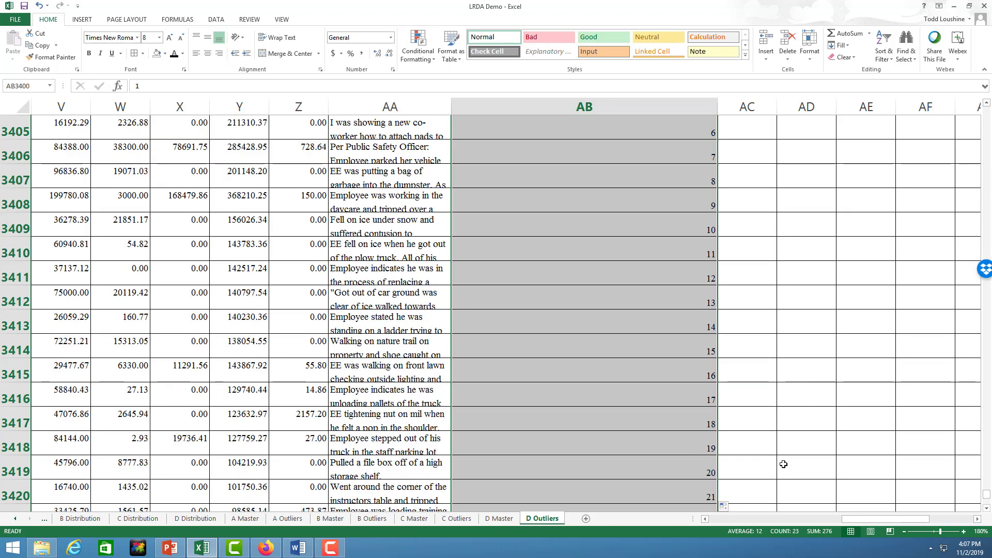
{"action": "left_click", "coordinate": [766, 324]}
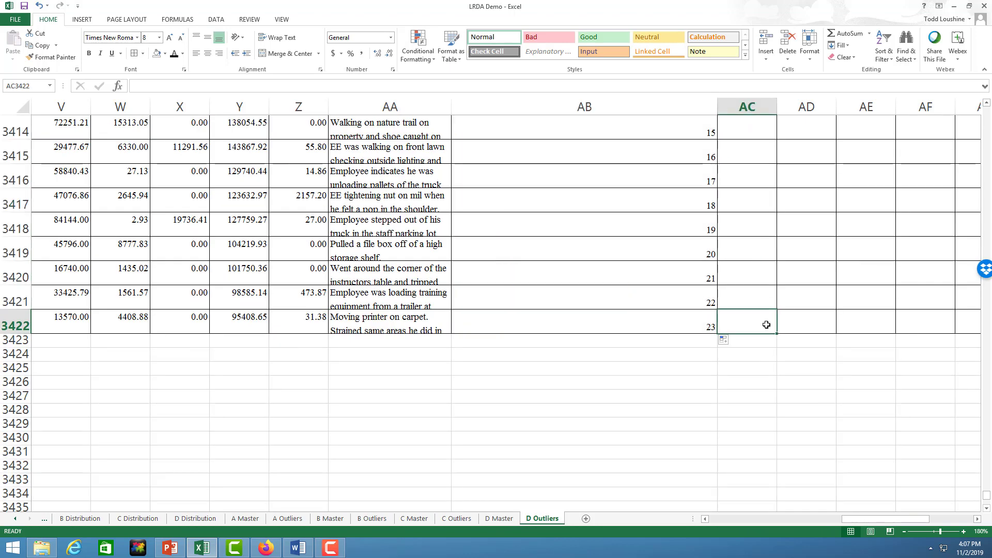
{"action": "type", "text": "="}
{"action": "left_click", "coordinate": [690, 317]}
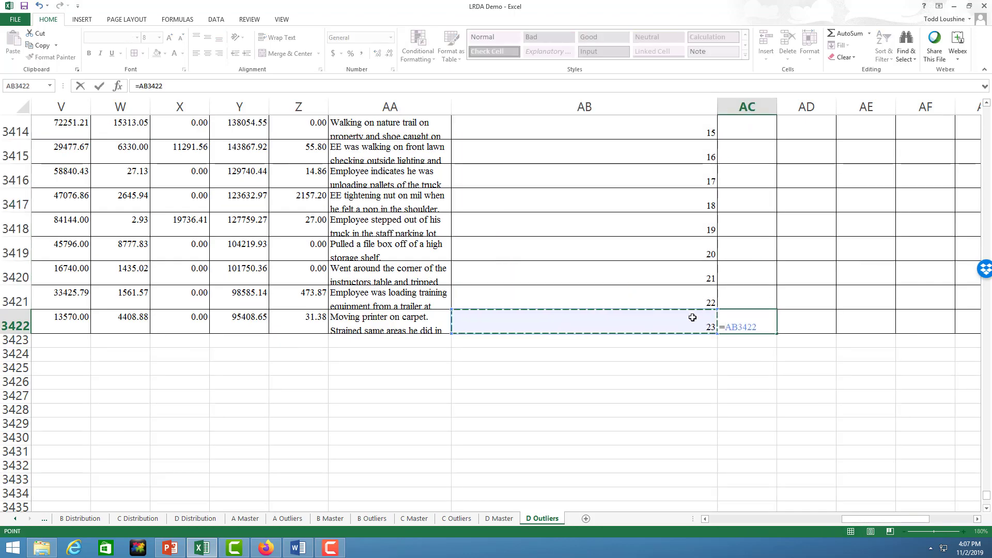
{"action": "type", "text": "/"}
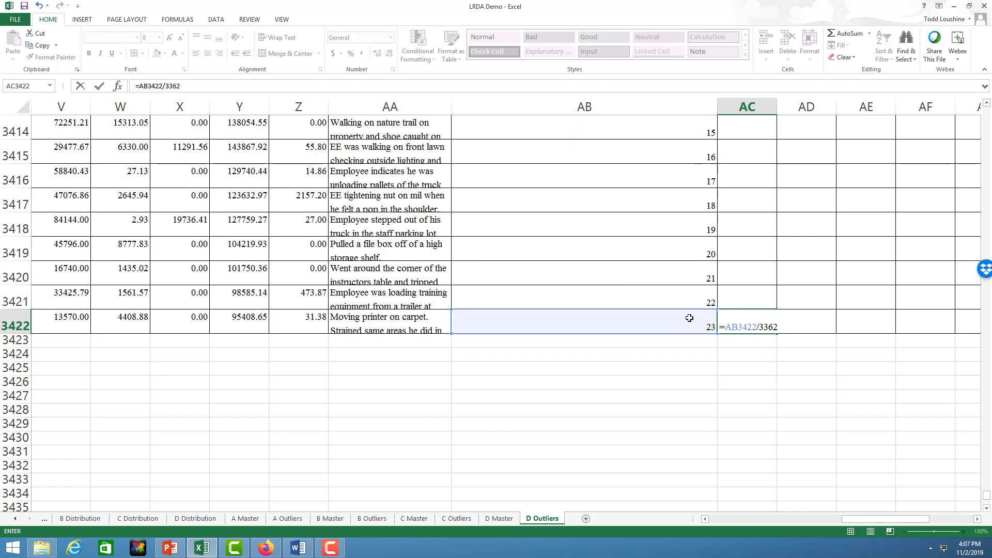
{"action": "type", "text": "3362"}
{"action": "key", "text": "Return"}
- Format the share of moved claims in AC3422 as a percentage
{"action": "left_click", "coordinate": [749, 324]}
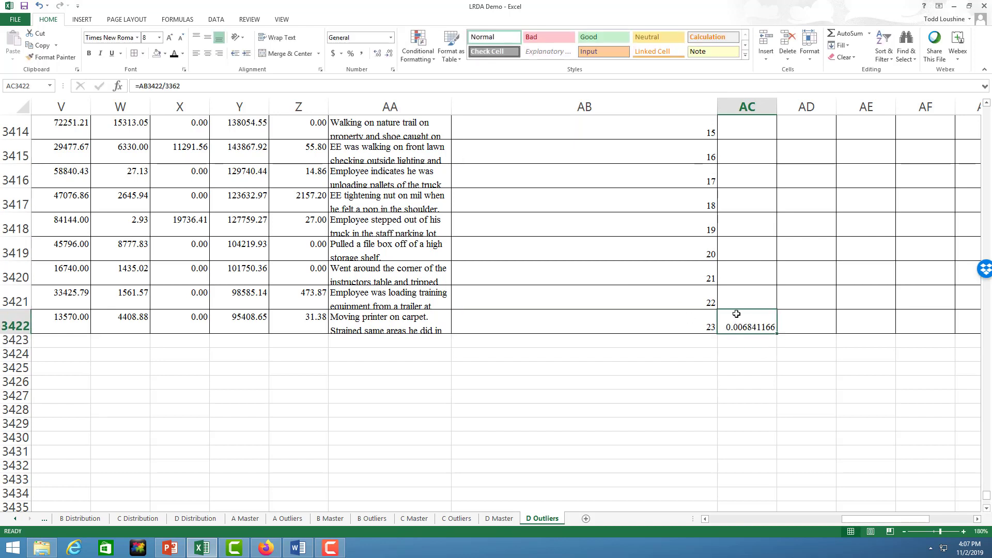
{"action": "left_click", "coordinate": [391, 38]}
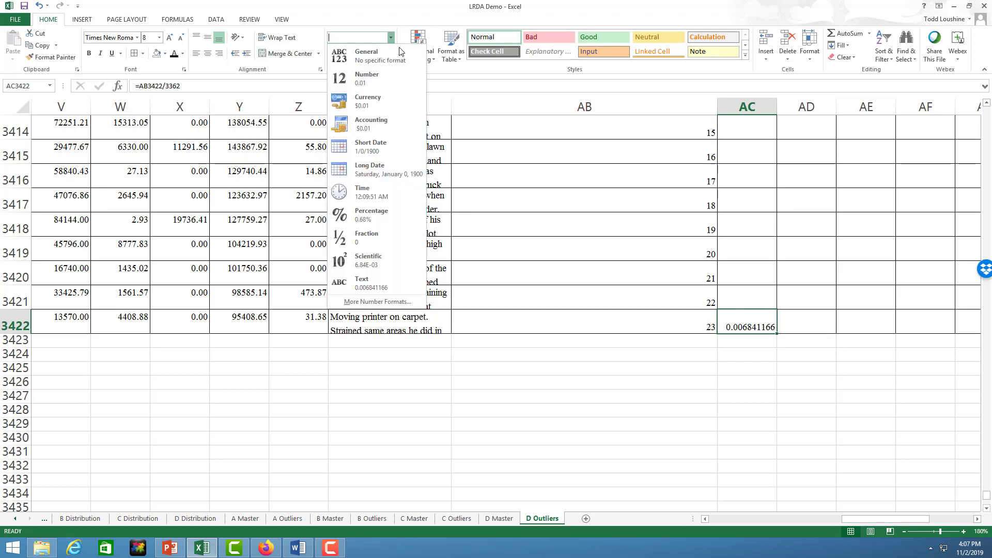
{"action": "left_click", "coordinate": [385, 215]}
{"action": "left_click", "coordinate": [749, 424]}
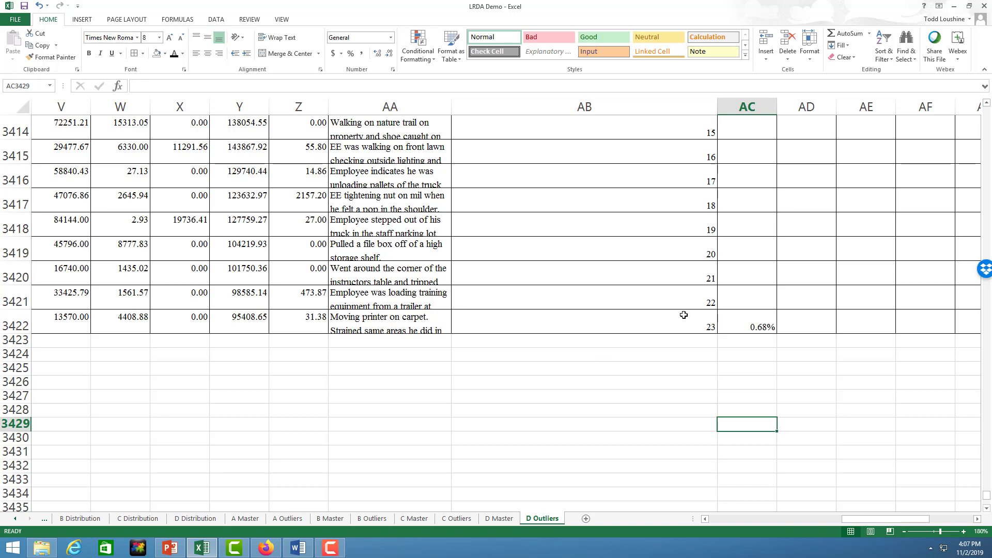
- Recheck the chart's steep section, and copy entire rows 25 through 77, the remaining claims with total paid above 50,000
{"action": "scroll", "coordinate": [565, 364], "scroll_direction": "up", "scroll_amount": 20}
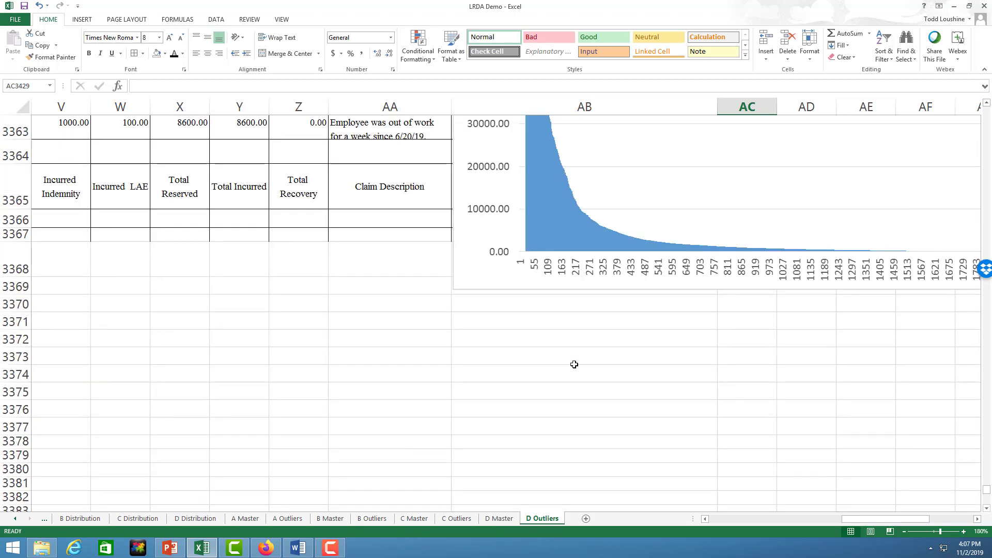
{"action": "scroll", "coordinate": [574, 364], "scroll_direction": "up", "scroll_amount": 2}
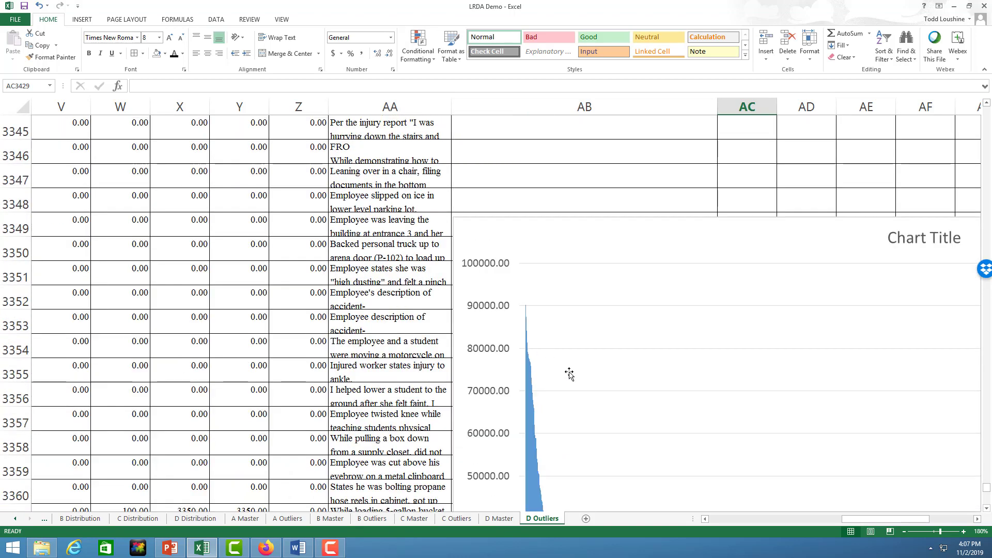
{"action": "scroll", "coordinate": [568, 373], "scroll_direction": "down", "scroll_amount": 1}
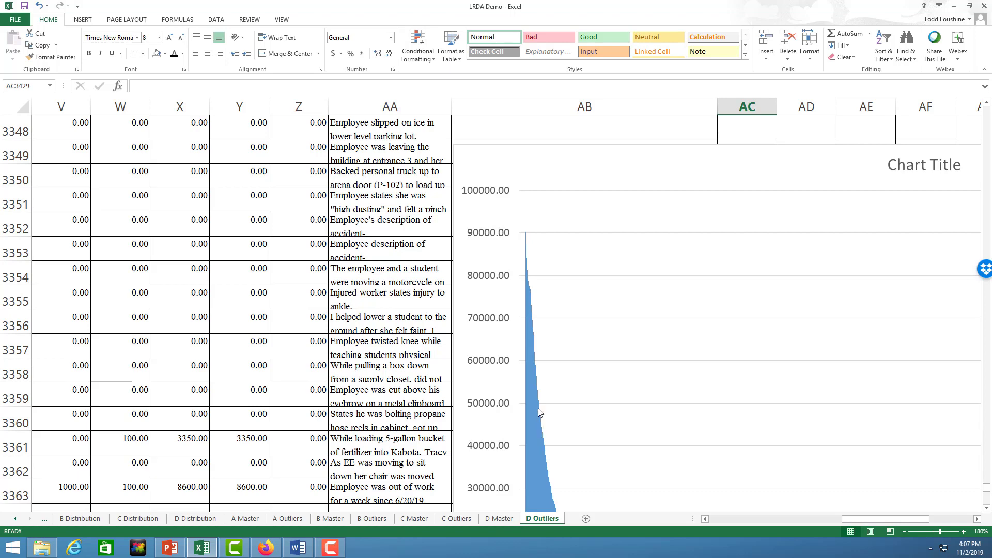
{"action": "left_click_drag", "start_coordinate": [987, 486], "coordinate": [987, 110]}
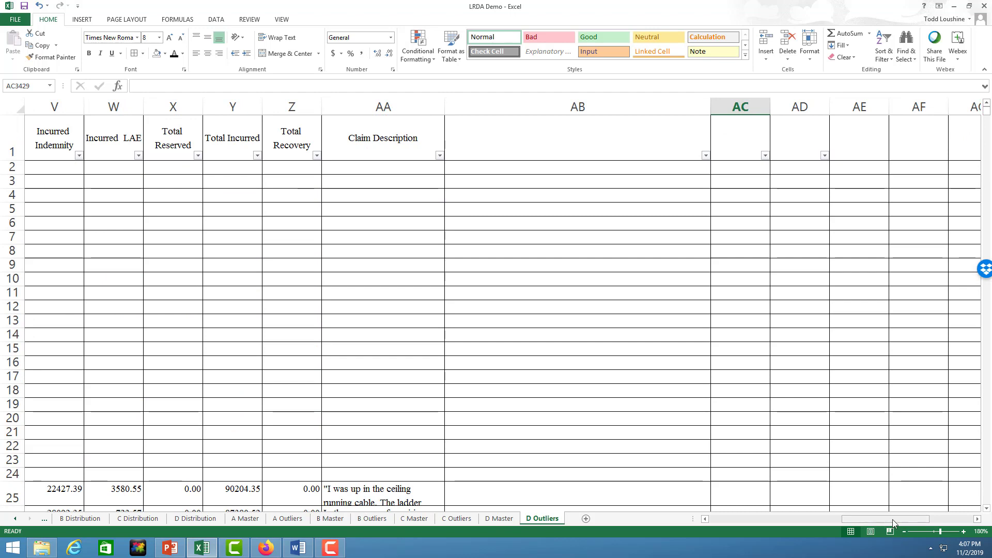
{"action": "left_click_drag", "start_coordinate": [892, 519], "coordinate": [853, 519]}
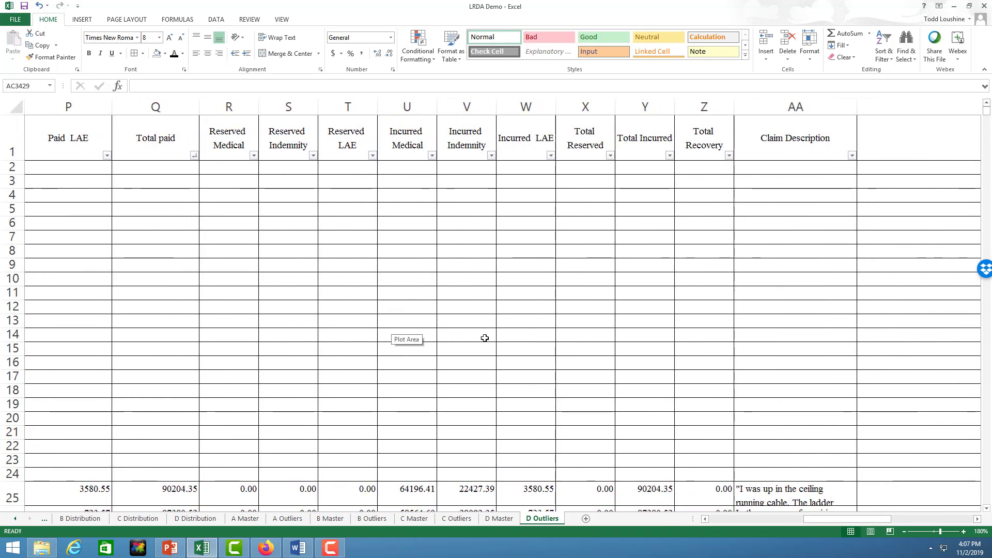
{"action": "scroll", "coordinate": [343, 374], "scroll_direction": "down", "scroll_amount": 2}
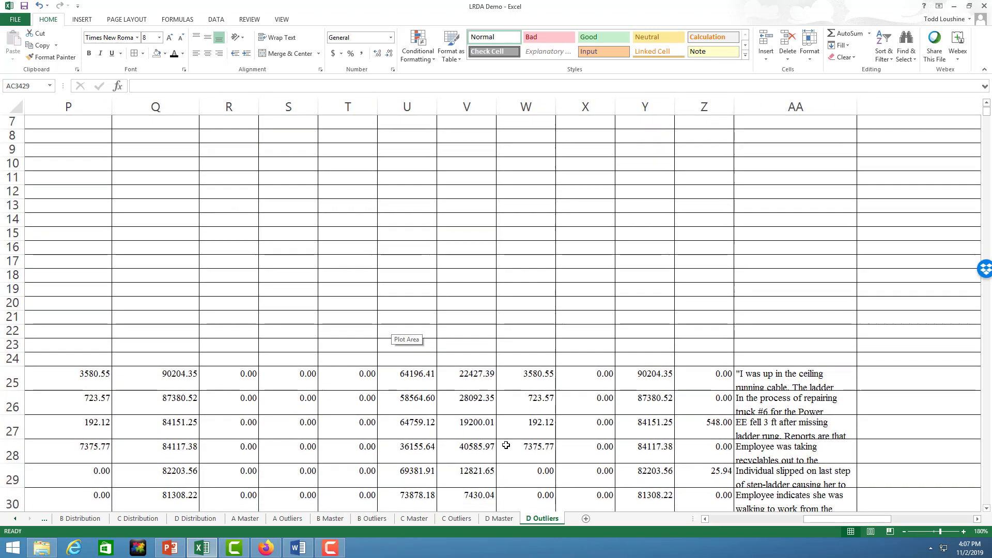
{"action": "scroll", "coordinate": [505, 445], "scroll_direction": "down", "scroll_amount": 1}
{"action": "left_click", "coordinate": [16, 339]}
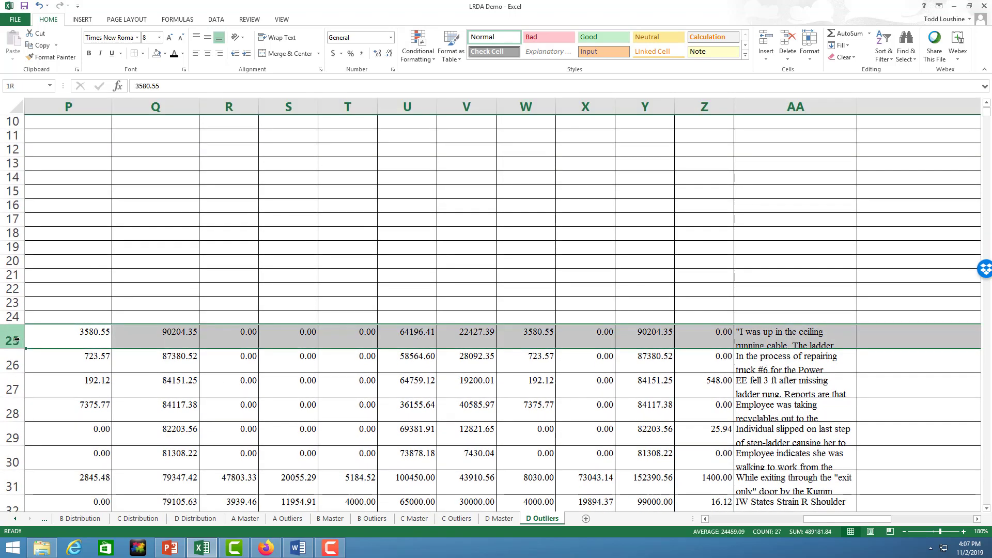
{"action": "mouse_move", "coordinate": [16, 340]}
{"action": "left_mouse_down"}
{"action": "mouse_move", "coordinate": [12, 538]}
{"action": "mouse_move", "coordinate": [23, 279]}
{"action": "mouse_move", "coordinate": [21, 343]}
{"action": "left_mouse_up"}
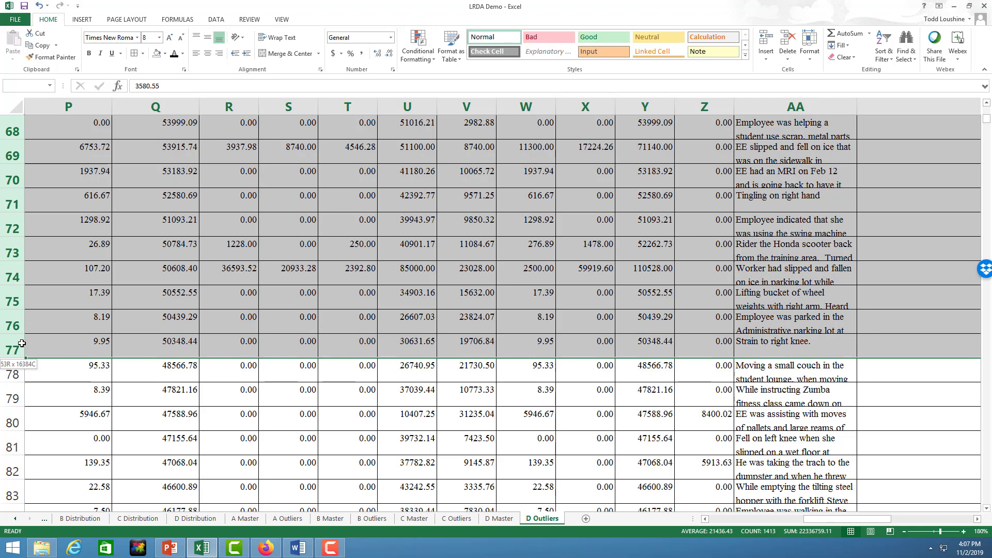
{"action": "left_click_drag", "start_coordinate": [22, 344], "coordinate": [22, 344]}
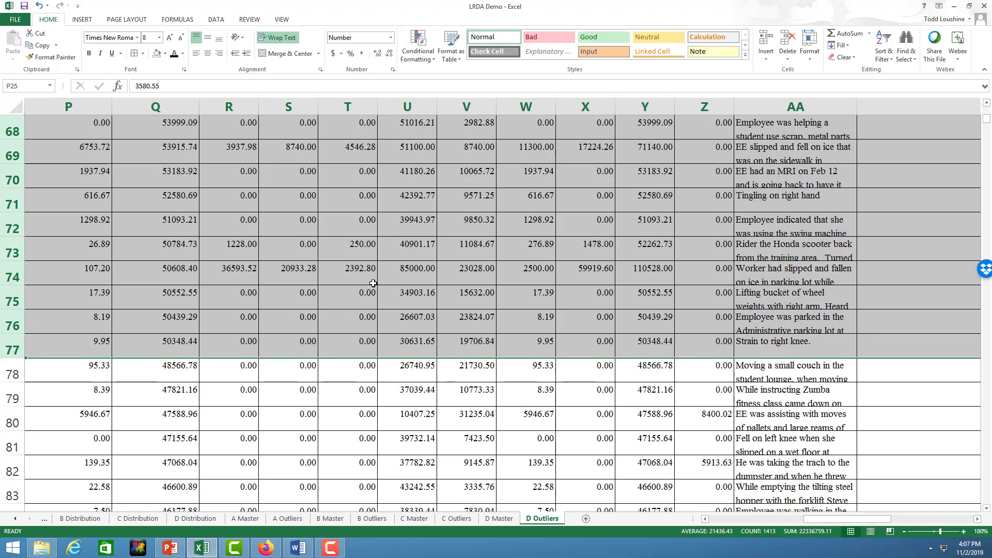
{"action": "key", "text": "ctrl+c"}
- Paste the claim rows starting at row 3423, directly below the first batch of moved outliers
{"action": "scroll", "coordinate": [375, 268], "scroll_direction": "up", "scroll_amount": 19}
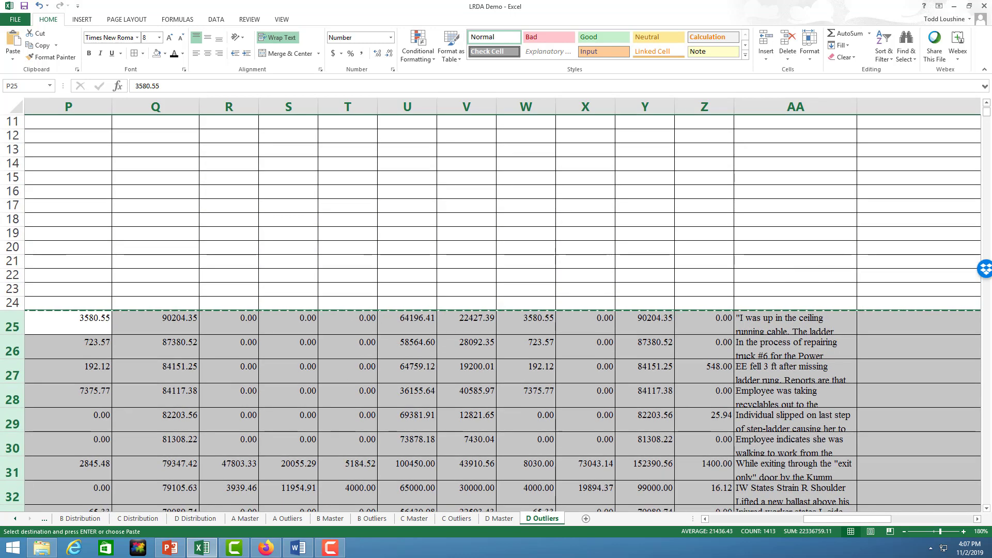
{"action": "left_click_drag", "start_coordinate": [987, 116], "coordinate": [988, 525]}
{"action": "scroll", "coordinate": [503, 295], "scroll_direction": "down", "scroll_amount": 7}
{"action": "scroll", "coordinate": [508, 287], "scroll_direction": "up", "scroll_amount": 9}
{"action": "scroll", "coordinate": [508, 287], "scroll_direction": "up", "scroll_amount": 15}
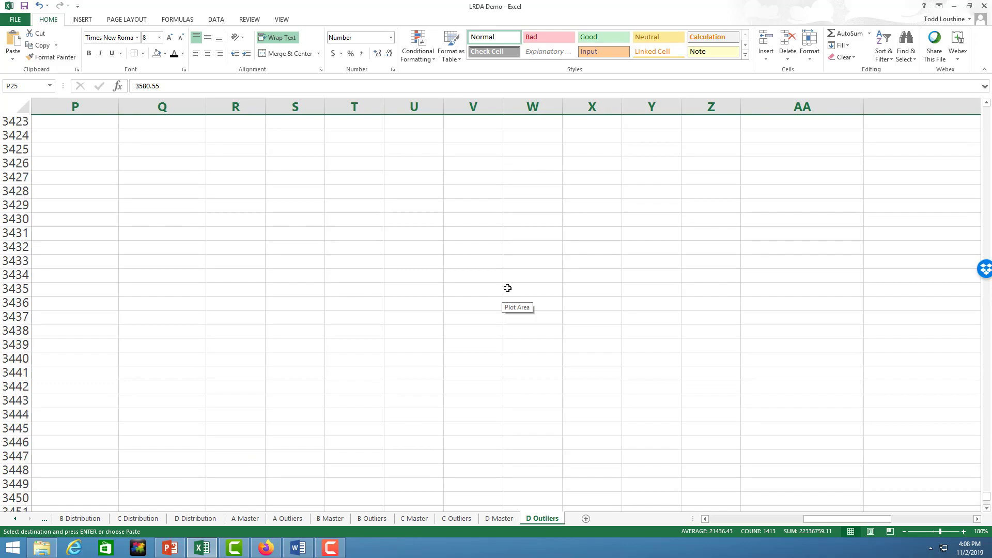
{"action": "scroll", "coordinate": [508, 288], "scroll_direction": "down", "scroll_amount": 4}
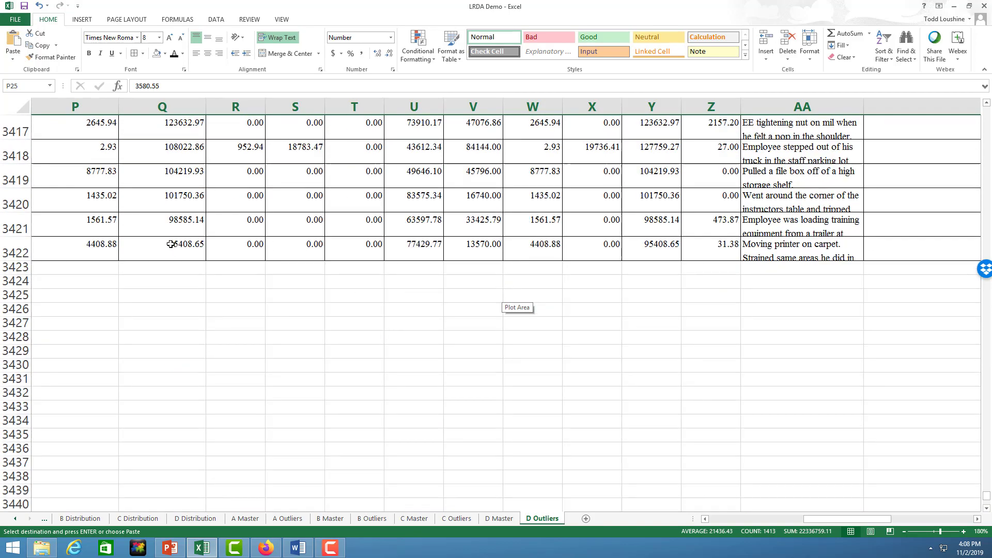
{"action": "left_click", "coordinate": [15, 267]}
{"action": "key", "text": "Return"}
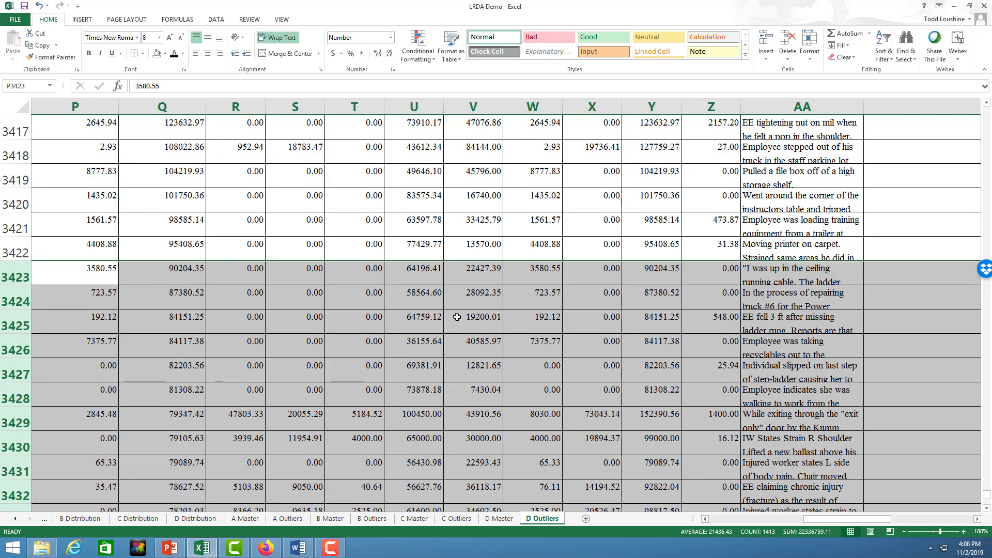
- Continue the claim numbering in column AB as an incrementing series down to AB3475, the last pasted outlier
{"action": "left_click_drag", "start_coordinate": [878, 518], "coordinate": [898, 521]}
{"action": "left_click", "coordinate": [793, 250]}
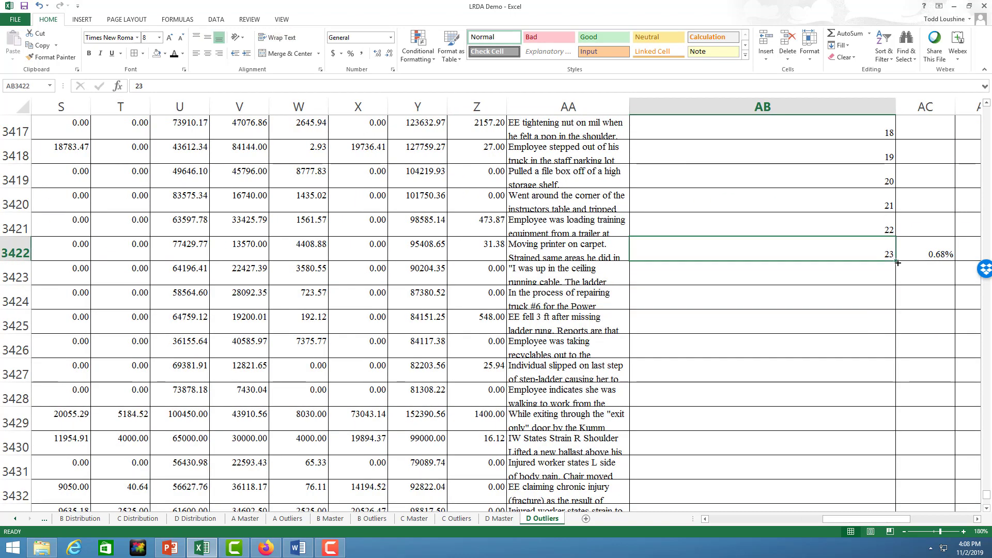
{"action": "left_click_drag", "start_coordinate": [897, 261], "coordinate": [954, 262]}
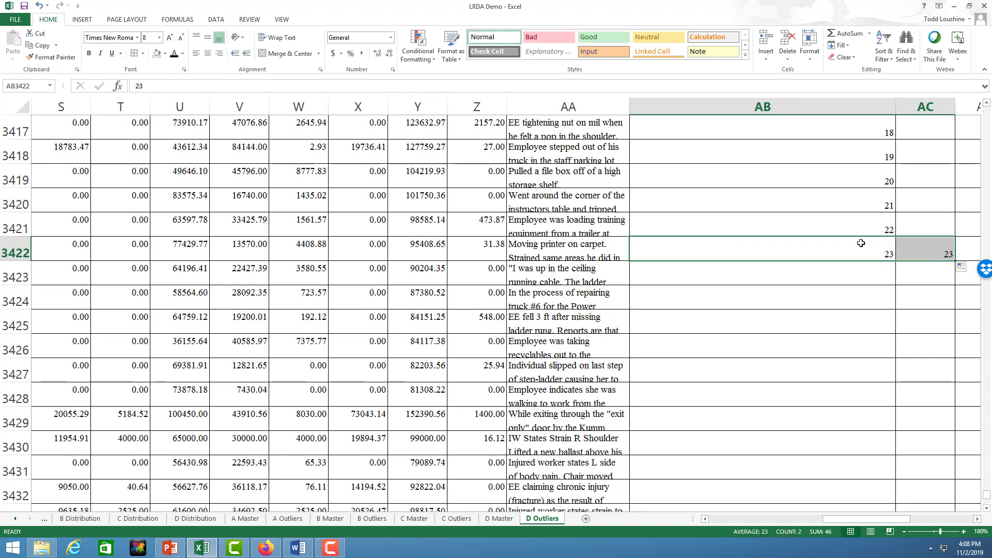
{"action": "key", "text": "ctrl+z"}
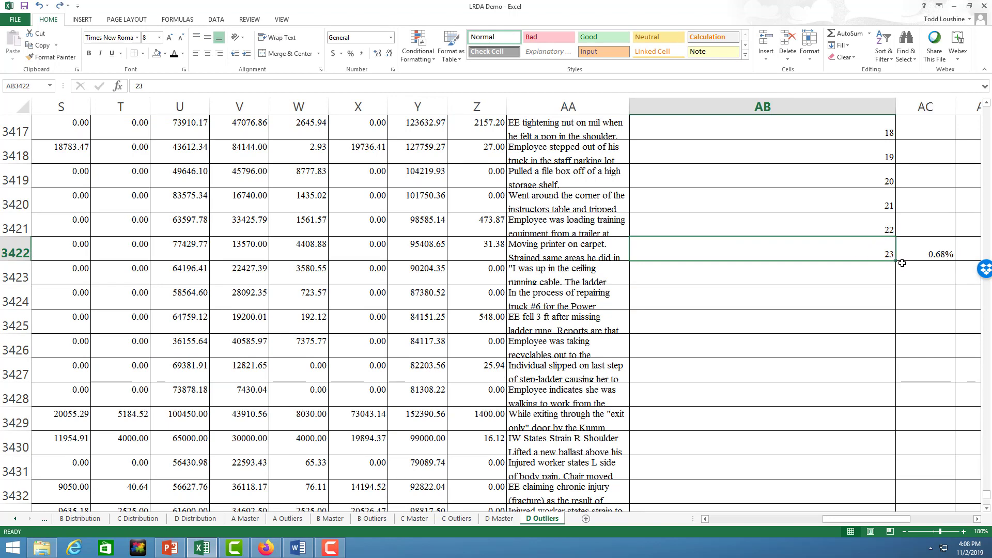
{"action": "left_click_drag", "start_coordinate": [897, 262], "coordinate": [898, 305]}
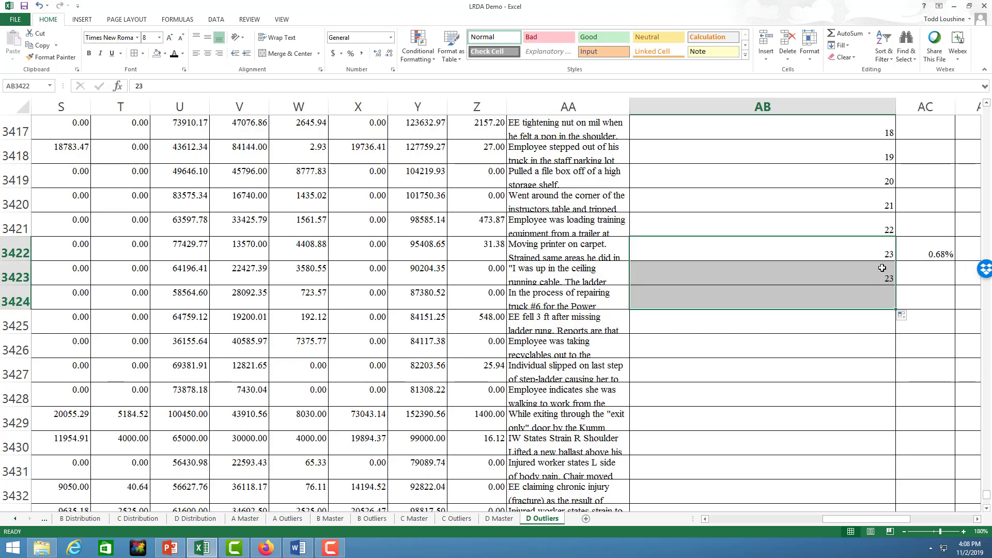
{"action": "left_click_drag", "start_coordinate": [846, 211], "coordinate": [848, 548]}
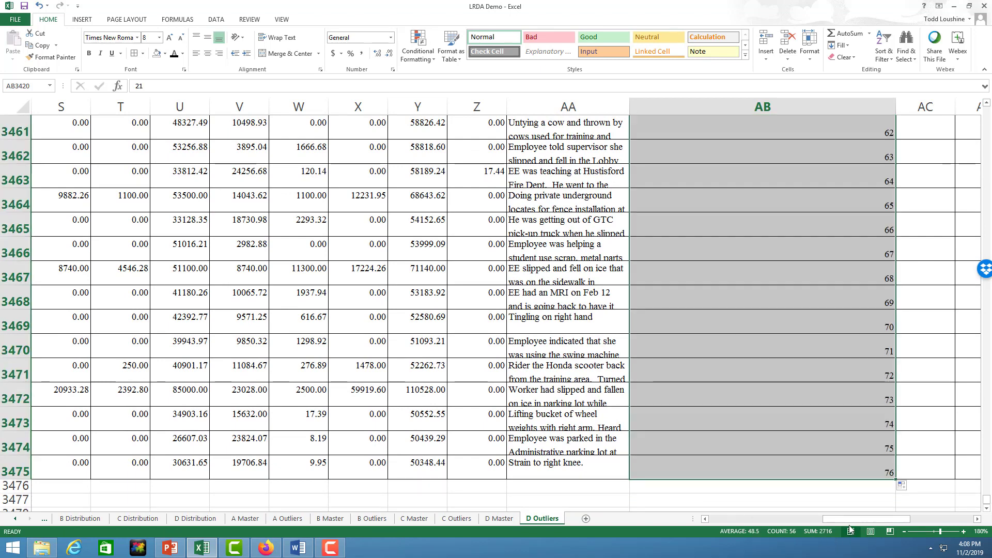
- Fill the share-of-claims formula in AC3422 down through AC3475 for the second batch of outliers
{"action": "scroll", "coordinate": [847, 445], "scroll_direction": "right", "scroll_amount": 3}
{"action": "scroll", "coordinate": [760, 286], "scroll_direction": "up", "scroll_amount": 7}
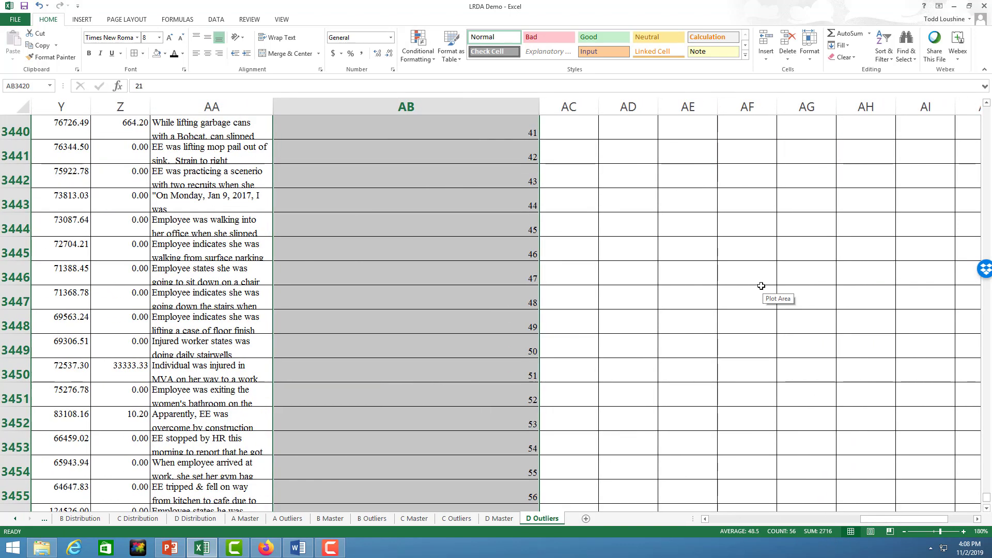
{"action": "scroll", "coordinate": [761, 286], "scroll_direction": "up", "scroll_amount": 11}
{"action": "scroll", "coordinate": [592, 295], "scroll_direction": "down", "scroll_amount": 3}
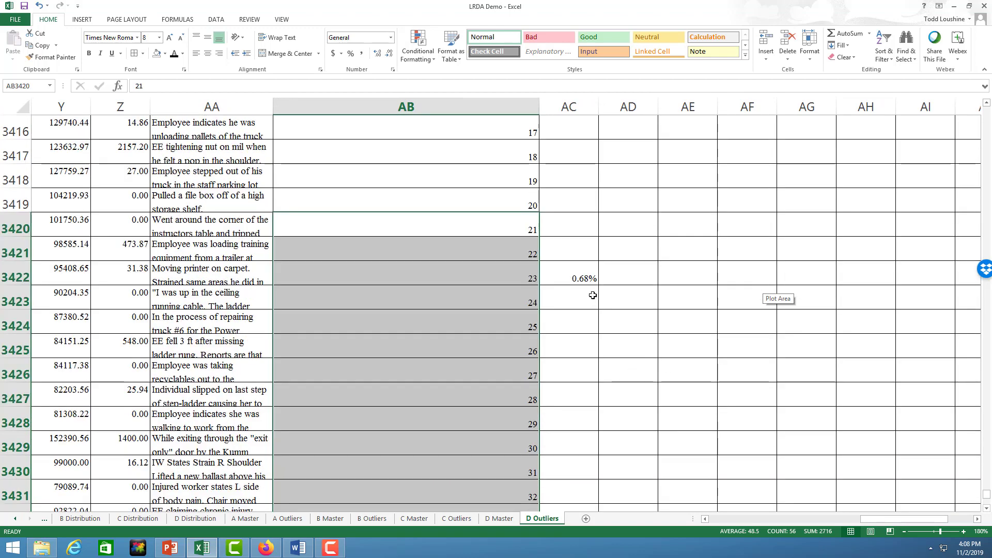
{"action": "left_click", "coordinate": [582, 277]}
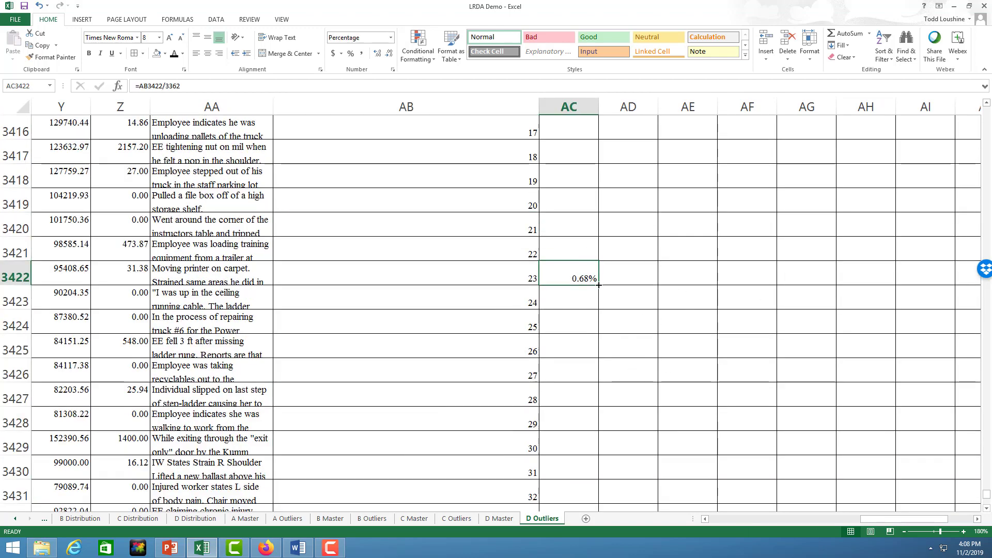
{"action": "left_click_drag", "start_coordinate": [598, 284], "coordinate": [584, 475]}
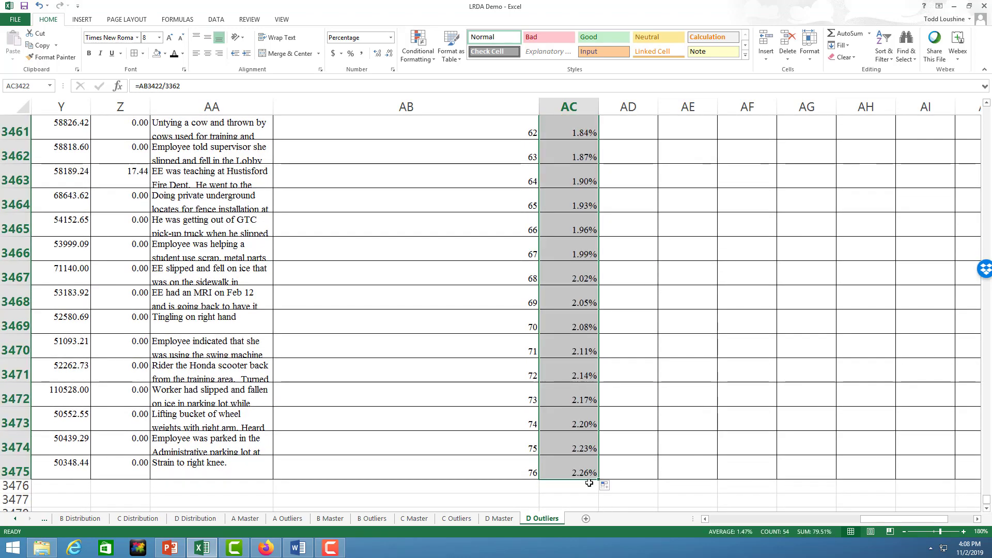
{"action": "left_click", "coordinate": [663, 422]}
- Review the updated cost distribution chart and the recalculated summary table, including the total paid subtotal
{"action": "scroll", "coordinate": [511, 336], "scroll_direction": "up", "scroll_amount": 18}
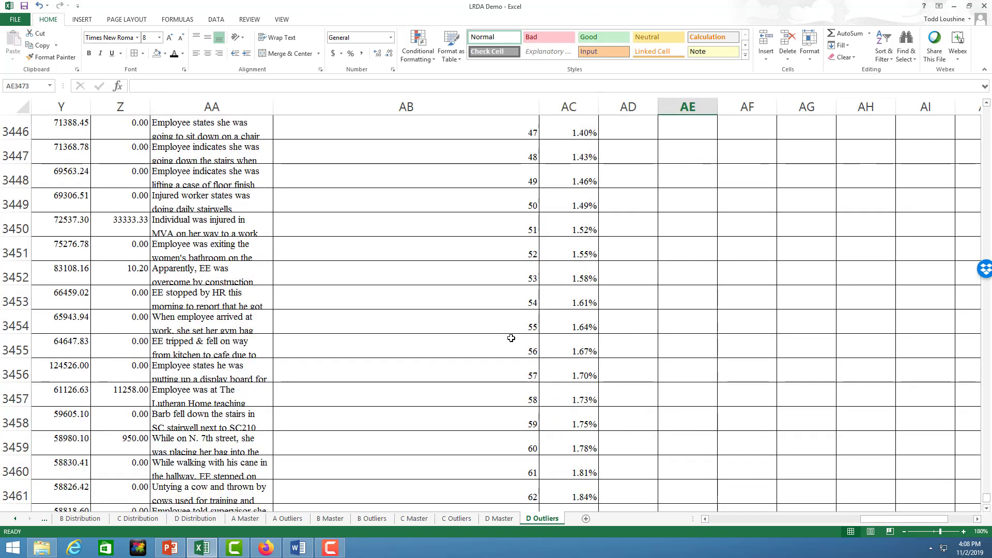
{"action": "scroll", "coordinate": [511, 336], "scroll_direction": "up", "scroll_amount": 20}
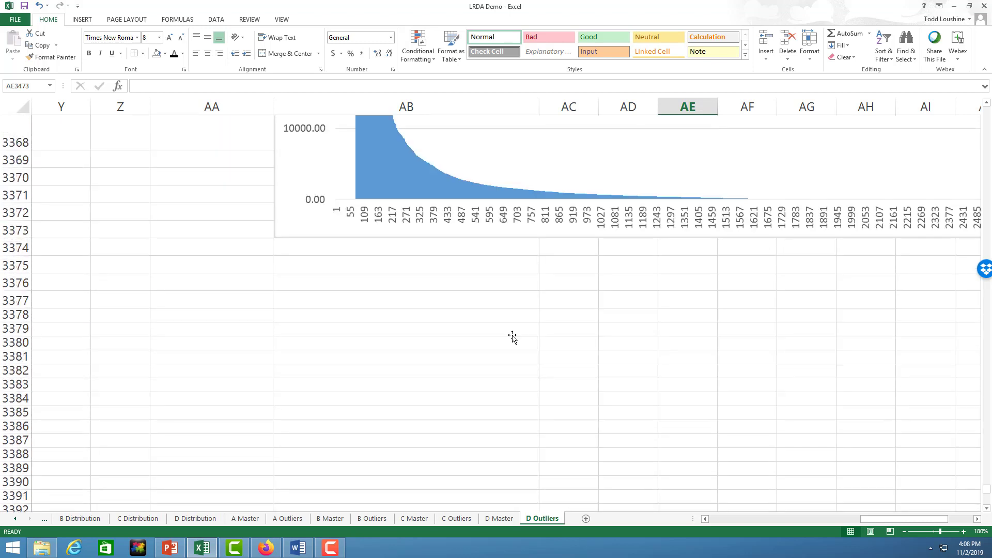
{"action": "scroll", "coordinate": [516, 339], "scroll_direction": "down", "scroll_amount": 7}
{"action": "scroll", "coordinate": [553, 338], "scroll_direction": "up", "scroll_amount": 2}
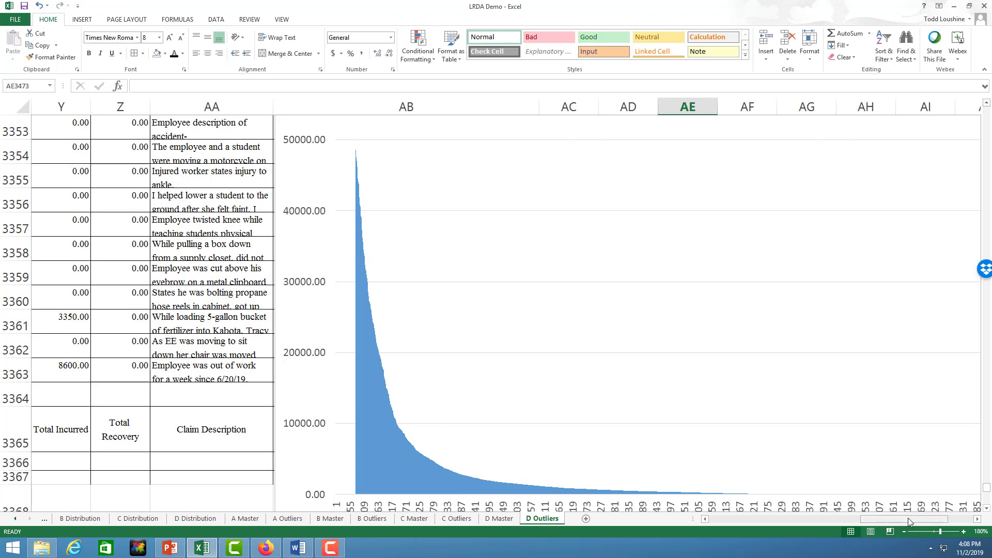
{"action": "left_click_drag", "start_coordinate": [909, 520], "coordinate": [859, 519]}
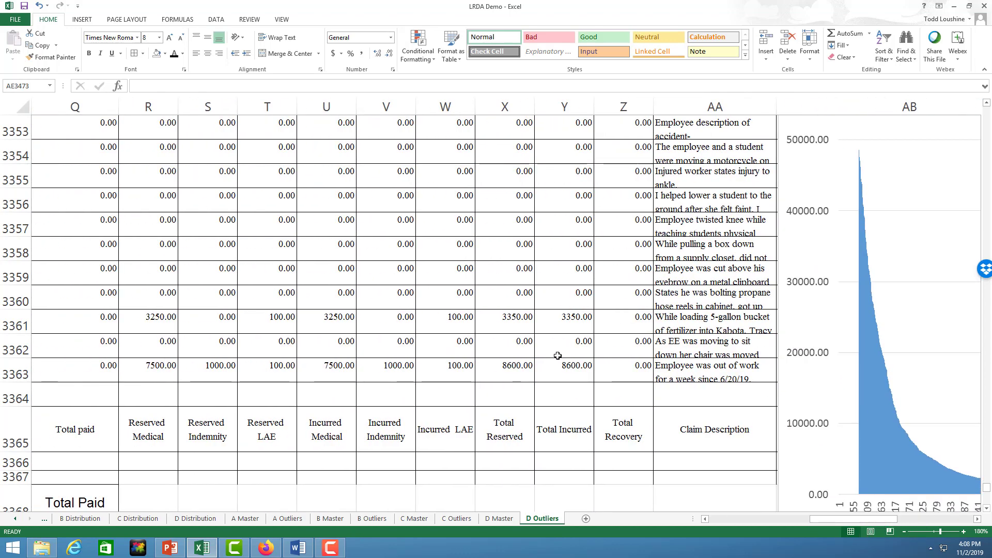
{"action": "scroll", "coordinate": [557, 356], "scroll_direction": "down", "scroll_amount": 4}
{"action": "left_click", "coordinate": [117, 236]}
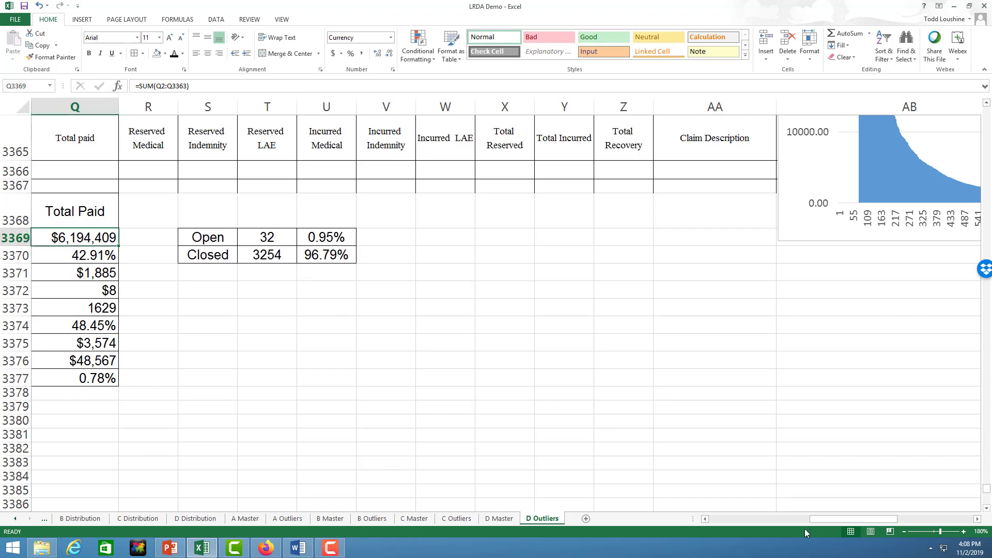
{"action": "left_click_drag", "start_coordinate": [820, 516], "coordinate": [782, 522]}
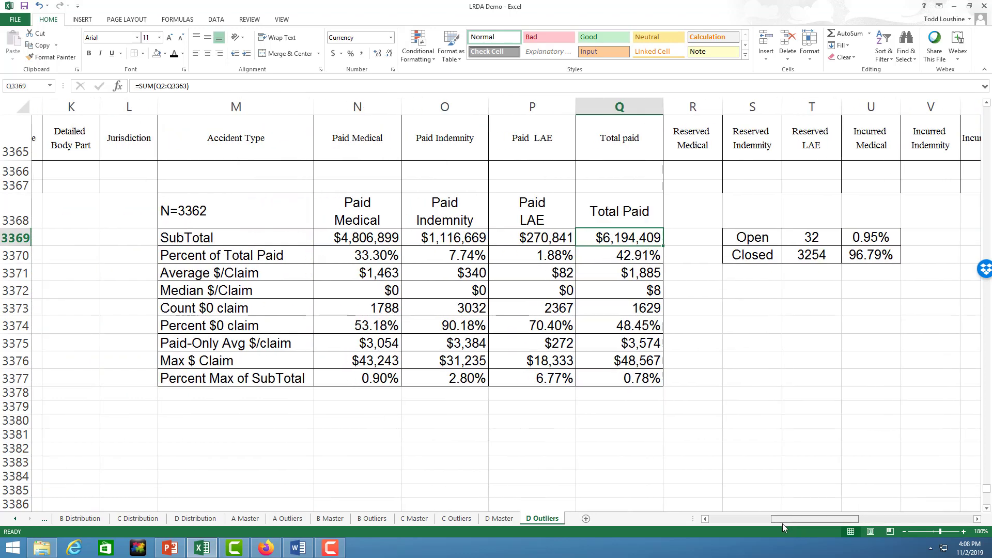
{"action": "scroll", "coordinate": [615, 406], "scroll_direction": "down", "scroll_amount": 2}
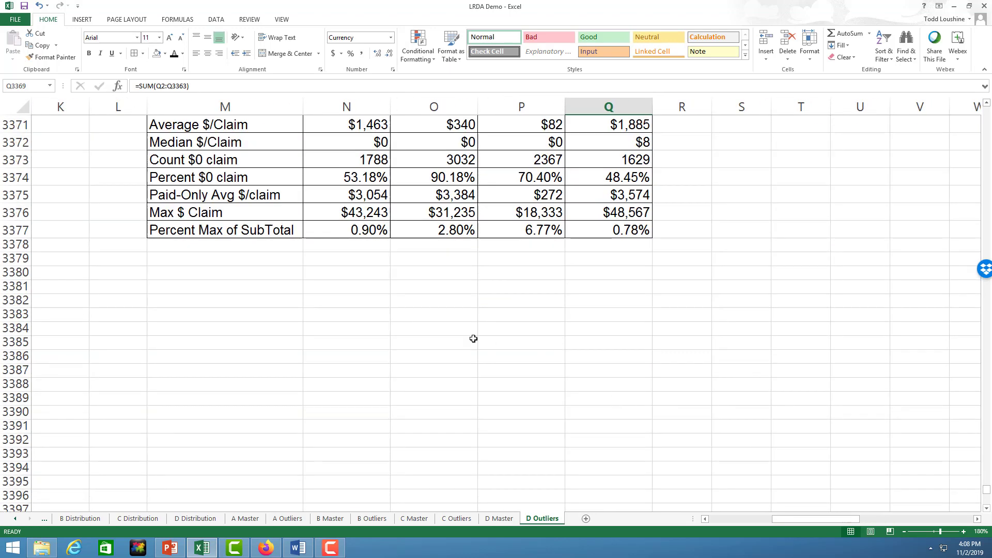
- Link M3380, below the summary table, to the summary heading cell M3368 on the D Master sheet
{"action": "left_click", "coordinate": [273, 271]}
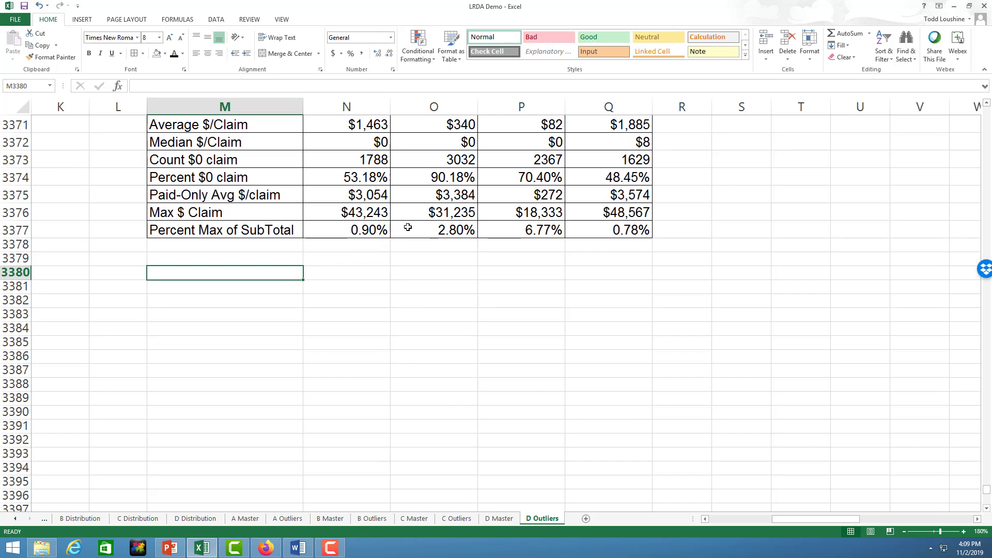
{"action": "type", "text": "="}
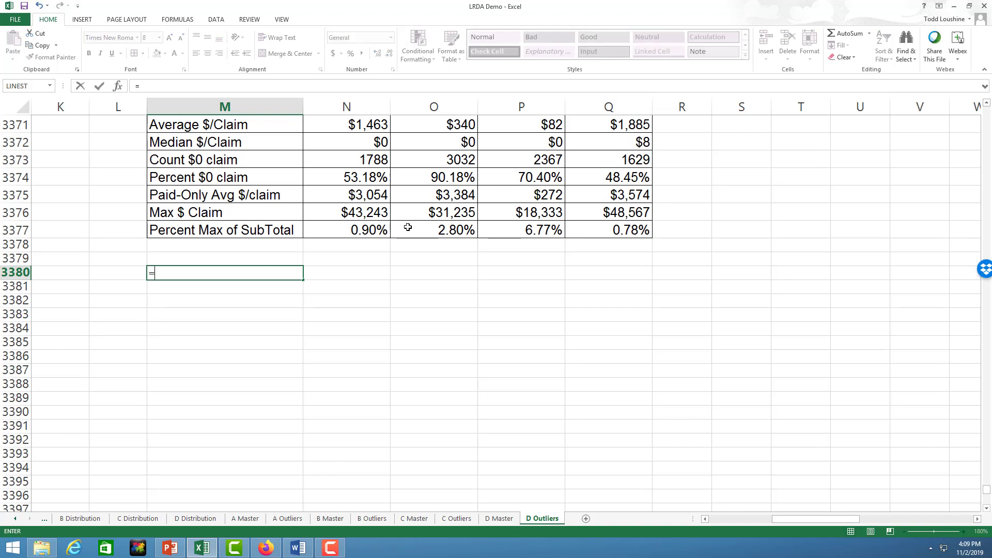
{"action": "left_click", "coordinate": [491, 519]}
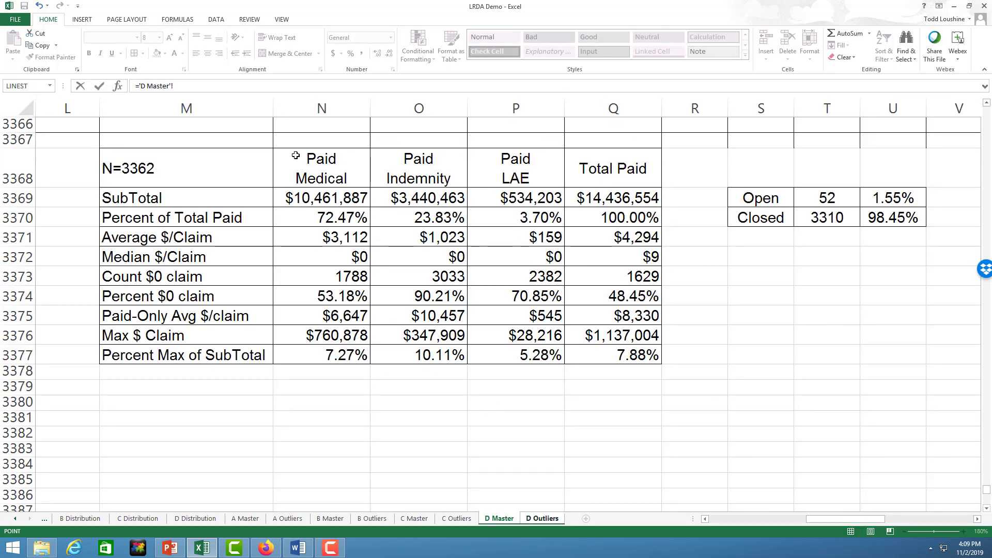
{"action": "left_click", "coordinate": [217, 168]}
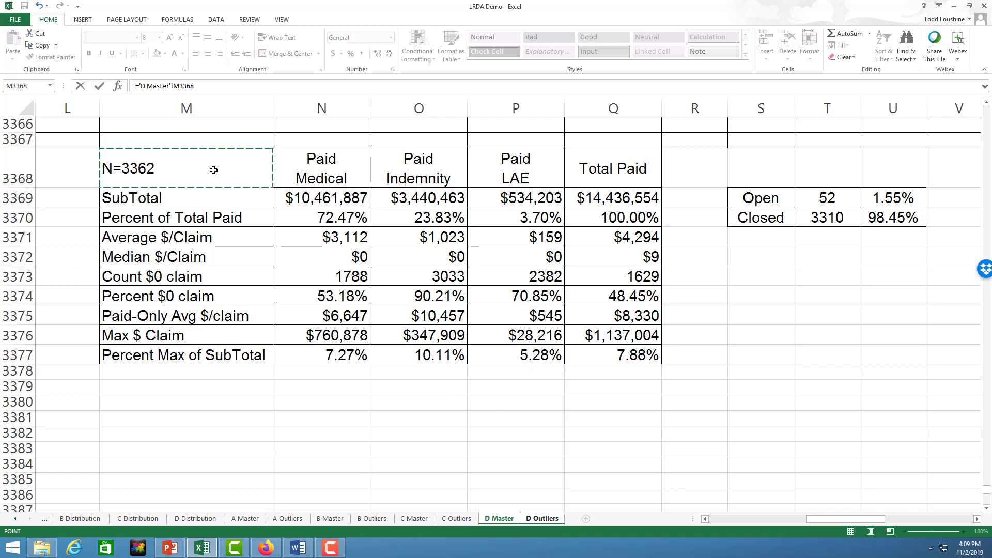
{"action": "key", "text": "Return"}
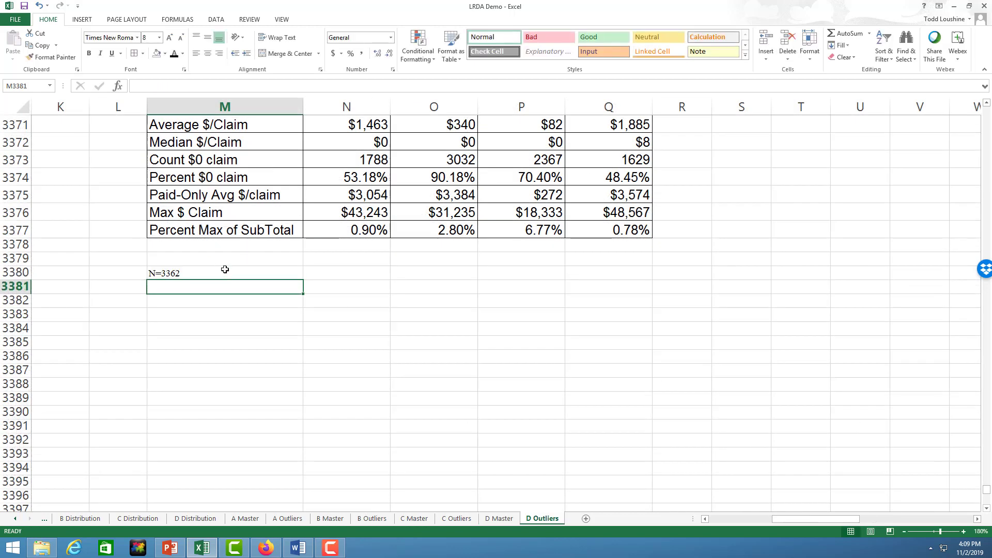
- Fill the D Master link from M3380 through Q3389 to reproduce the full summary table, and apply all borders to it
{"action": "left_click", "coordinate": [224, 269]}
{"action": "left_click_drag", "start_coordinate": [302, 279], "coordinate": [295, 408]}
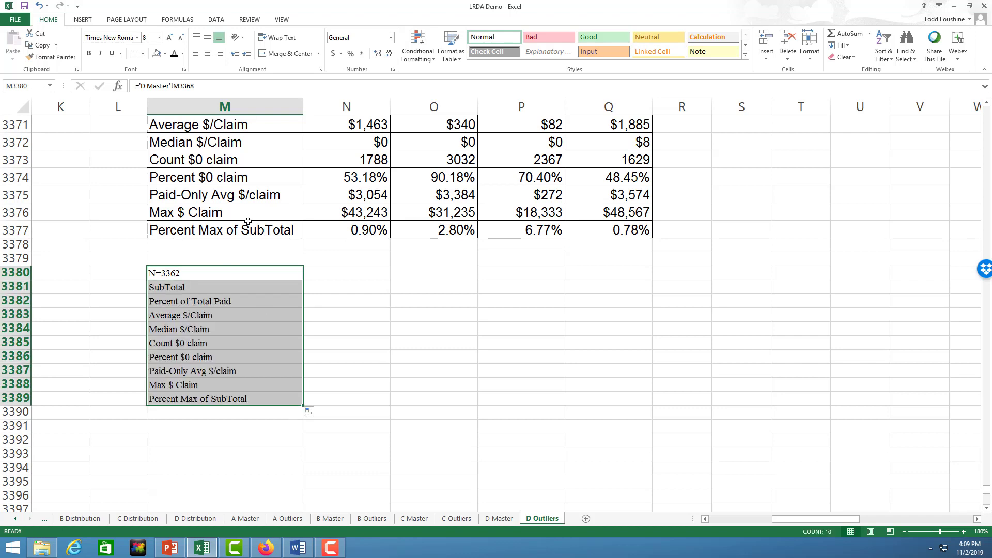
{"action": "left_click_drag", "start_coordinate": [303, 406], "coordinate": [618, 410]}
{"action": "left_click", "coordinate": [570, 454]}
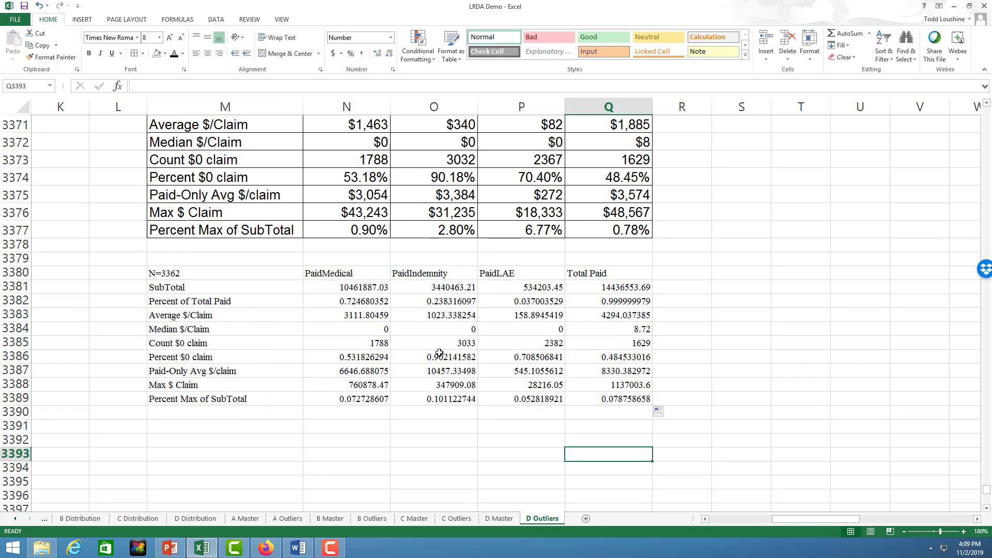
{"action": "left_click_drag", "start_coordinate": [263, 272], "coordinate": [641, 398]}
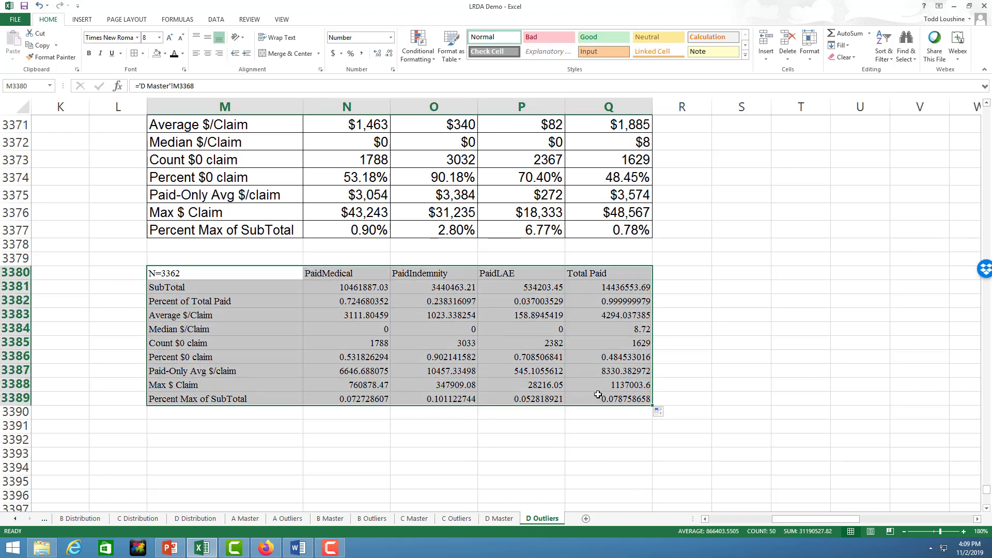
{"action": "left_click", "coordinate": [135, 53]}
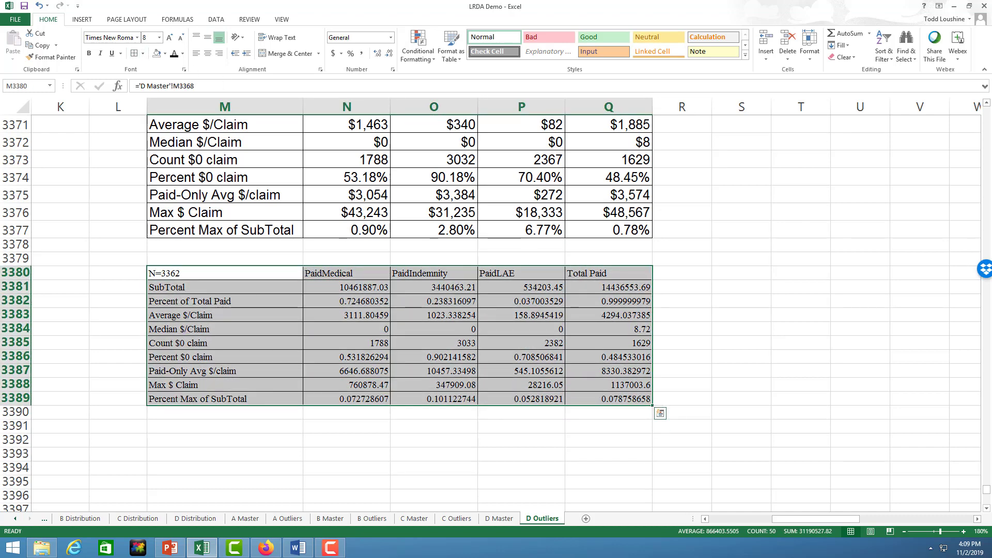
- Format the linked SubTotal values in N3381:Q3381 as currency with no decimal places
{"action": "left_click", "coordinate": [964, 532]}
{"action": "left_click", "coordinate": [964, 532]}
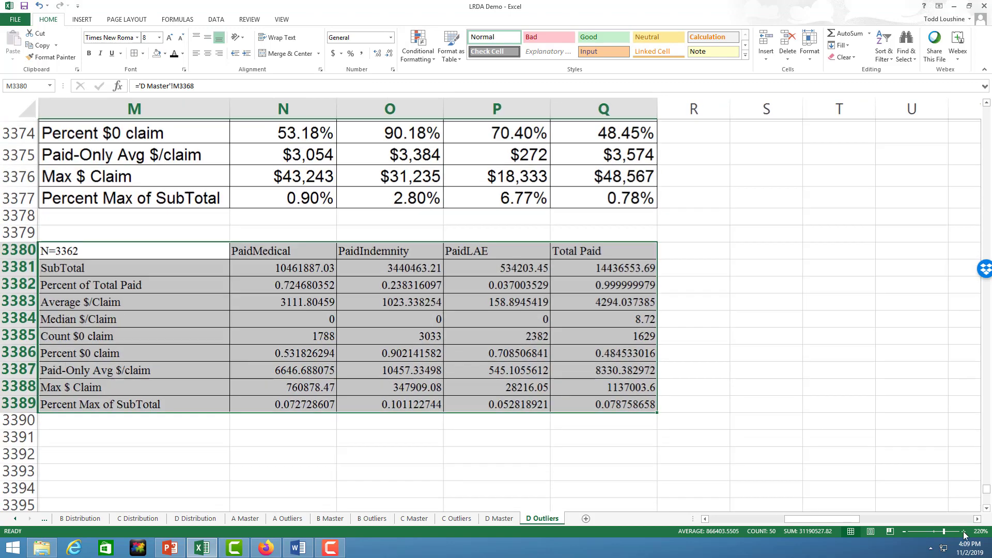
{"action": "left_click", "coordinate": [964, 532]}
{"action": "left_click", "coordinate": [964, 532]}
{"action": "left_click", "coordinate": [407, 436]}
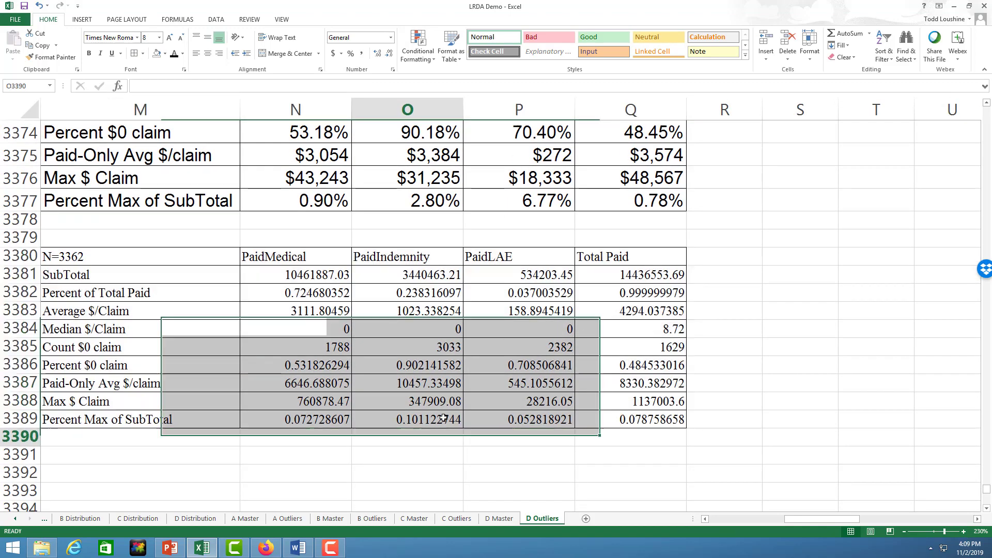
{"action": "left_click", "coordinate": [328, 276]}
{"action": "left_click_drag", "start_coordinate": [328, 277], "coordinate": [613, 275]}
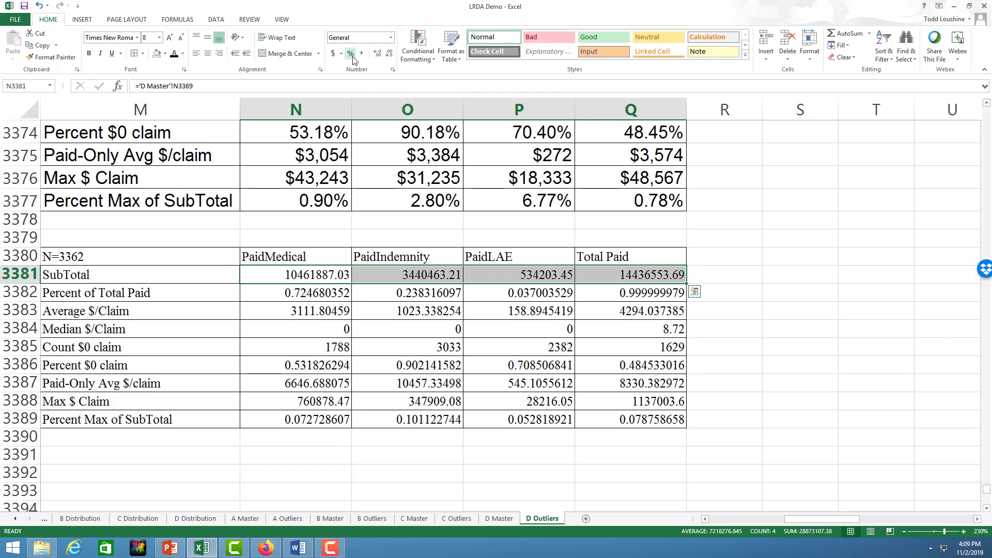
{"action": "left_click", "coordinate": [392, 37]}
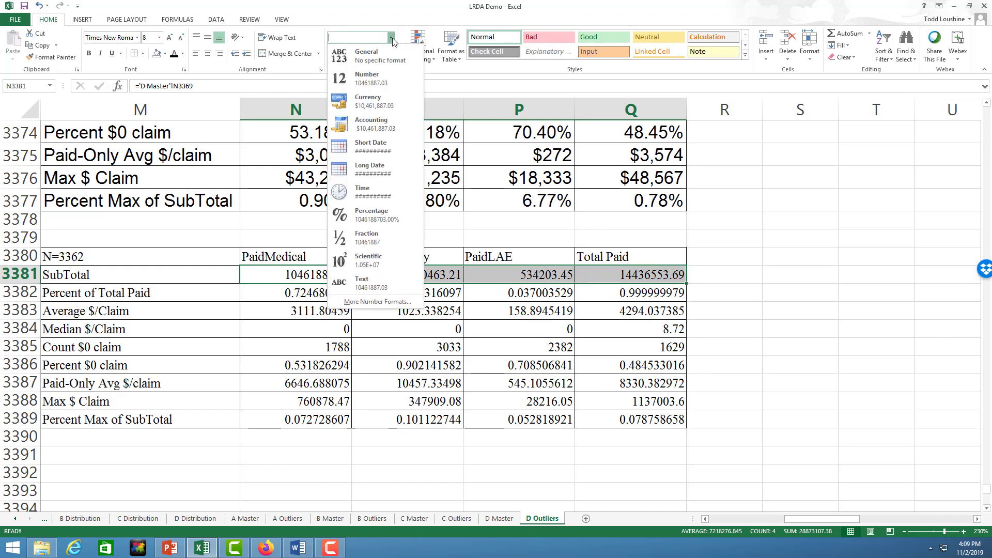
{"action": "left_click", "coordinate": [385, 100]}
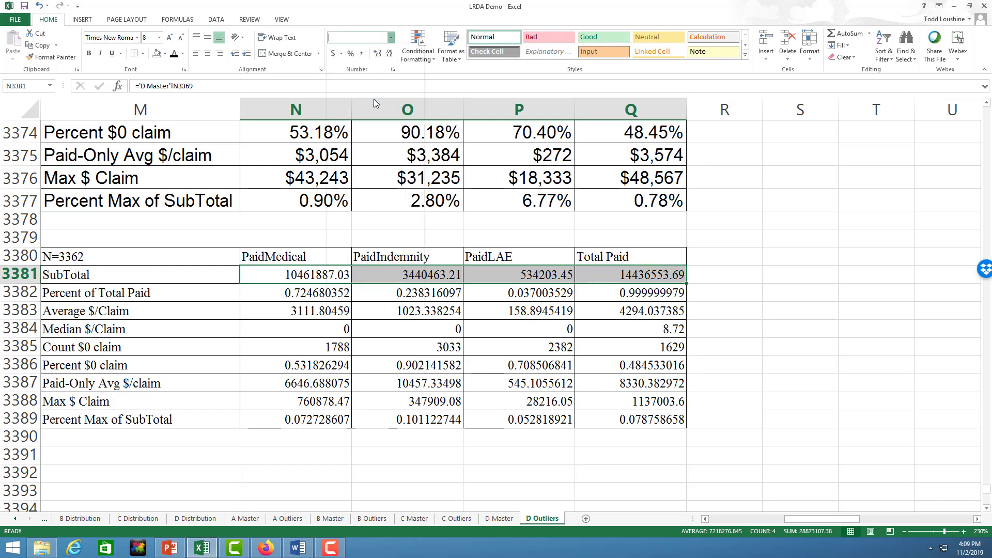
{"action": "left_click", "coordinate": [389, 53]}
{"action": "left_click", "coordinate": [388, 53]}
{"action": "left_click", "coordinate": [800, 293]}
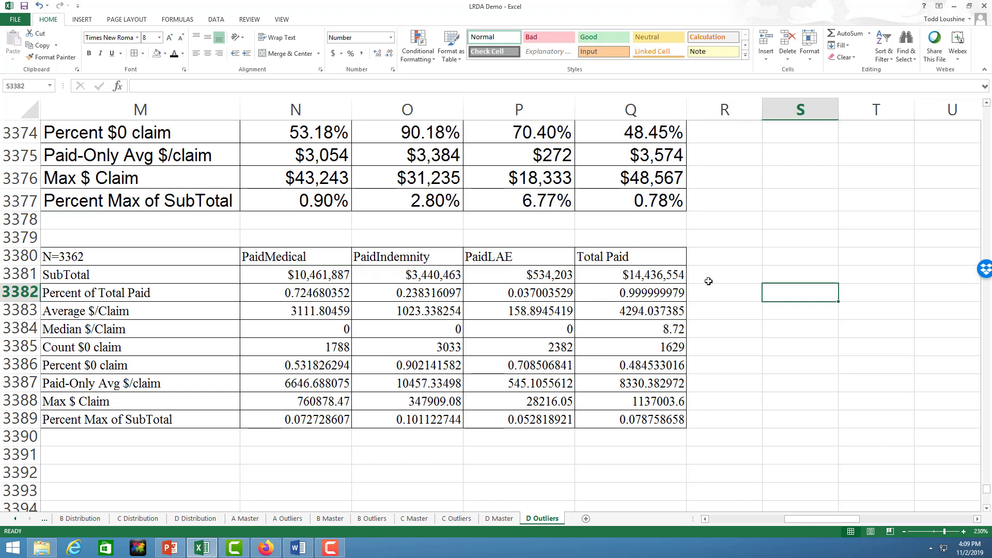
- Format the linked Percent of Total Paid values in N3382:Q3382 as percentages
{"action": "left_click_drag", "start_coordinate": [253, 292], "coordinate": [646, 292]}
{"action": "left_click", "coordinate": [390, 37]}
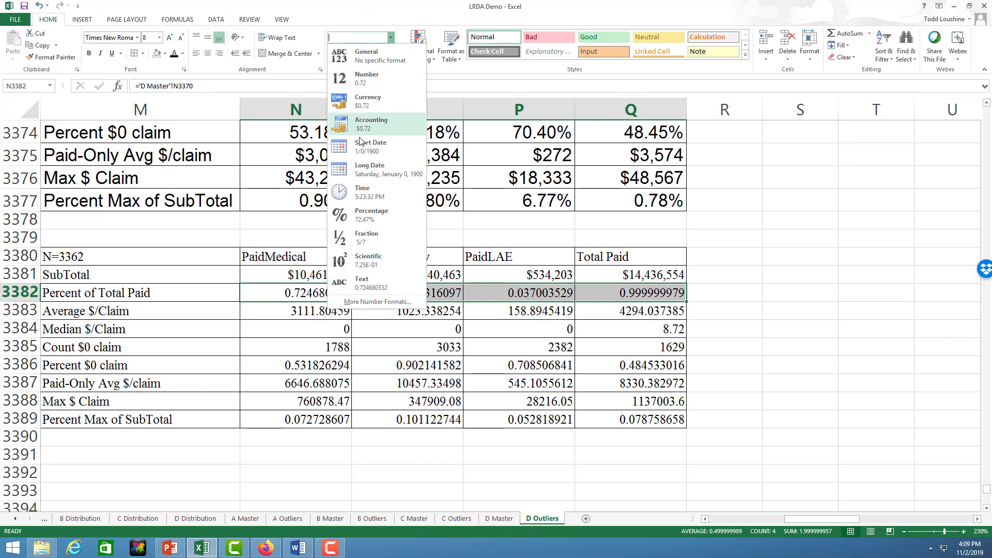
{"action": "left_click", "coordinate": [365, 210]}
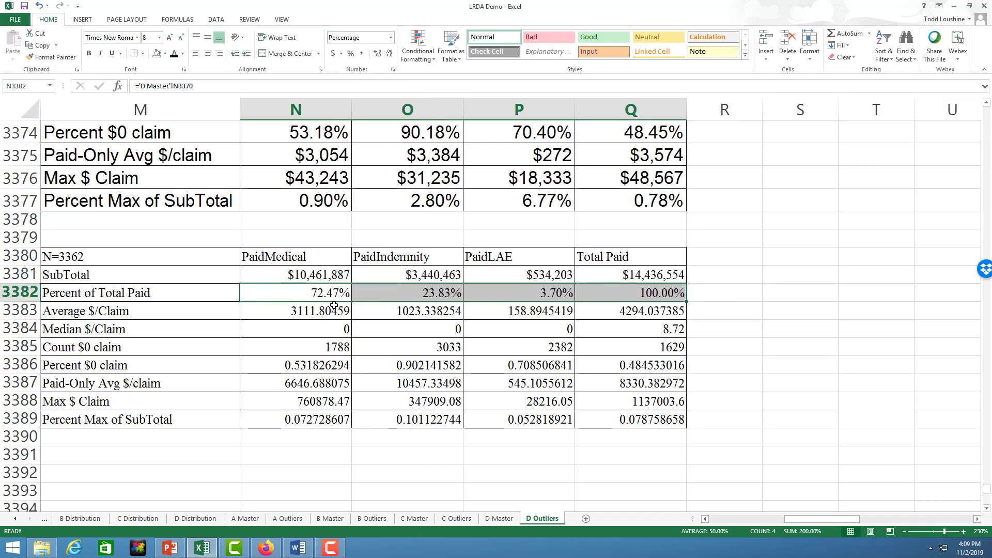
- Format the linked Average $/Claim and Median $/Claim values in N3383:Q3384 as currency
{"action": "left_click_drag", "start_coordinate": [331, 308], "coordinate": [630, 329]}
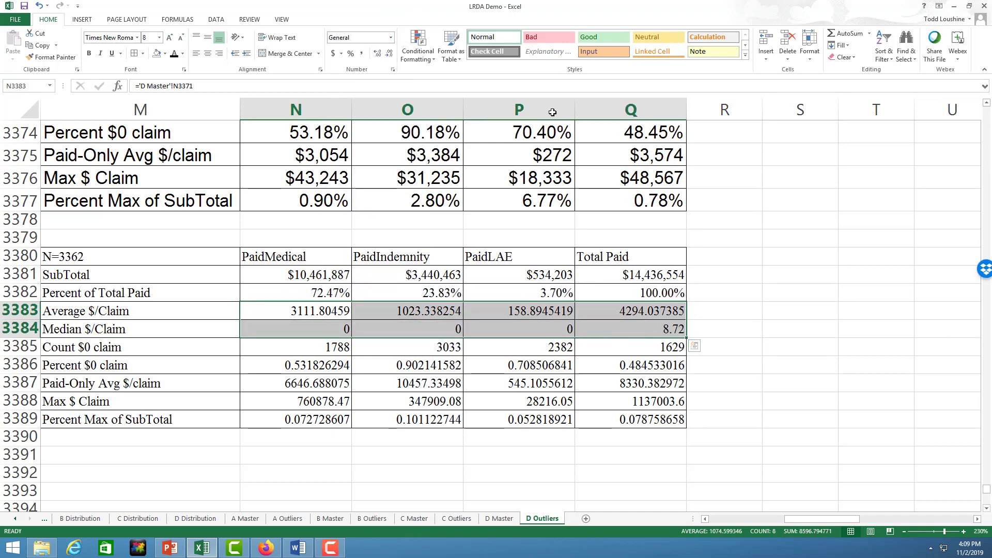
{"action": "left_click", "coordinate": [391, 38]}
{"action": "left_click", "coordinate": [367, 100]}
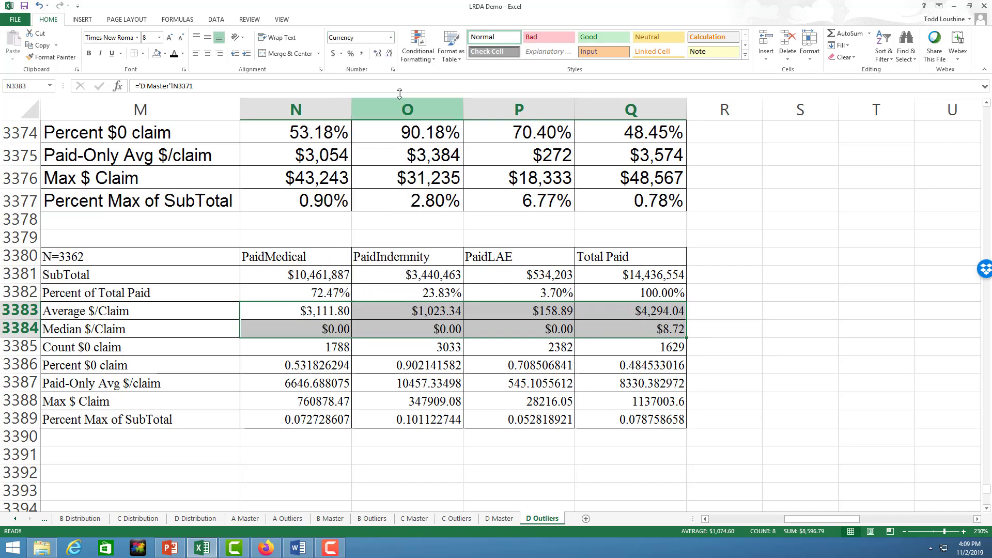
- Remove the decimals from the linked Average and Median $/Claim values, and format Percent $0 claim in N3386:Q3386 as percentages
{"action": "left_click", "coordinate": [390, 53]}
{"action": "left_click", "coordinate": [391, 53]}
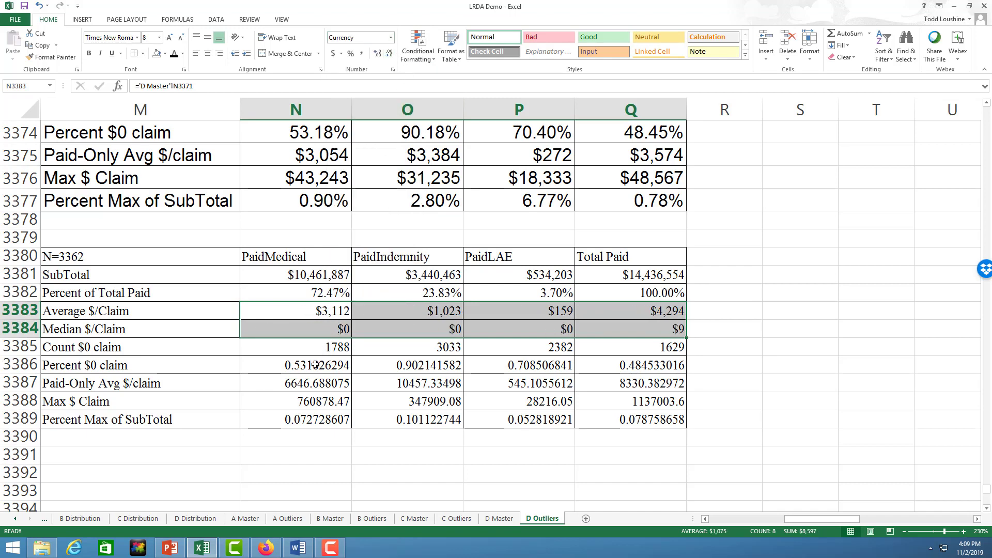
{"action": "left_click_drag", "start_coordinate": [316, 364], "coordinate": [630, 365]}
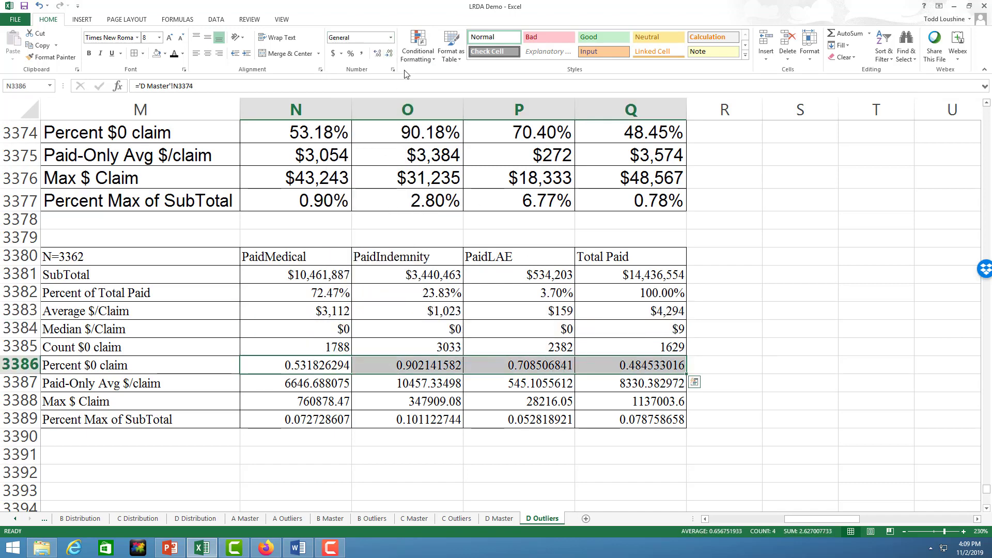
{"action": "left_click", "coordinate": [391, 37]}
{"action": "left_click", "coordinate": [368, 216]}
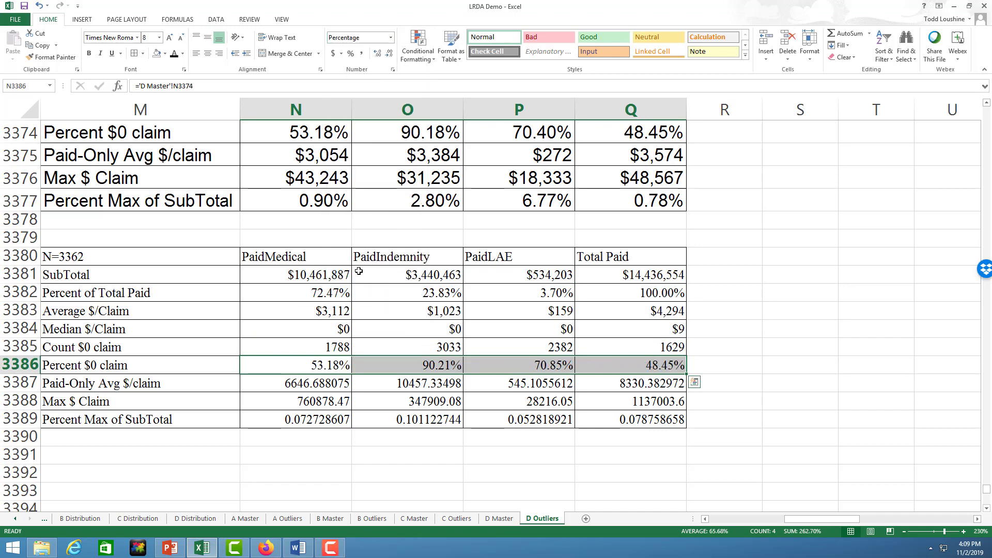
- Format the linked Paid-Only Avg $/claim and Max $ Claim values in N3387:Q3388 as currency with no decimal places
{"action": "left_click_drag", "start_coordinate": [331, 388], "coordinate": [646, 402]}
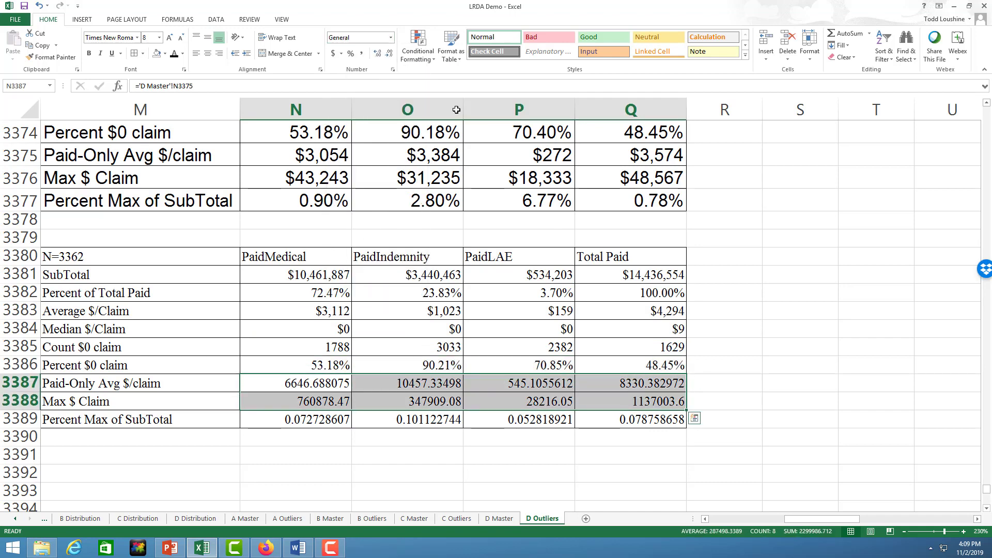
{"action": "left_click", "coordinate": [391, 39]}
{"action": "left_click", "coordinate": [367, 101]}
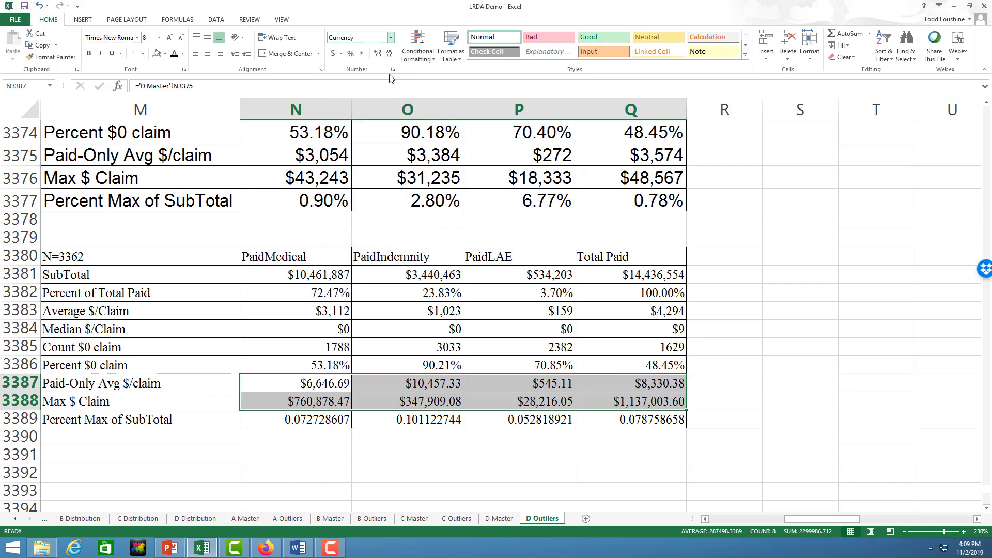
{"action": "left_click", "coordinate": [389, 53]}
{"action": "left_click", "coordinate": [388, 53]}
- Format the linked Percent Max of SubTotal values in N3389:Q3389 as percentages
{"action": "left_click_drag", "start_coordinate": [323, 418], "coordinate": [645, 419]}
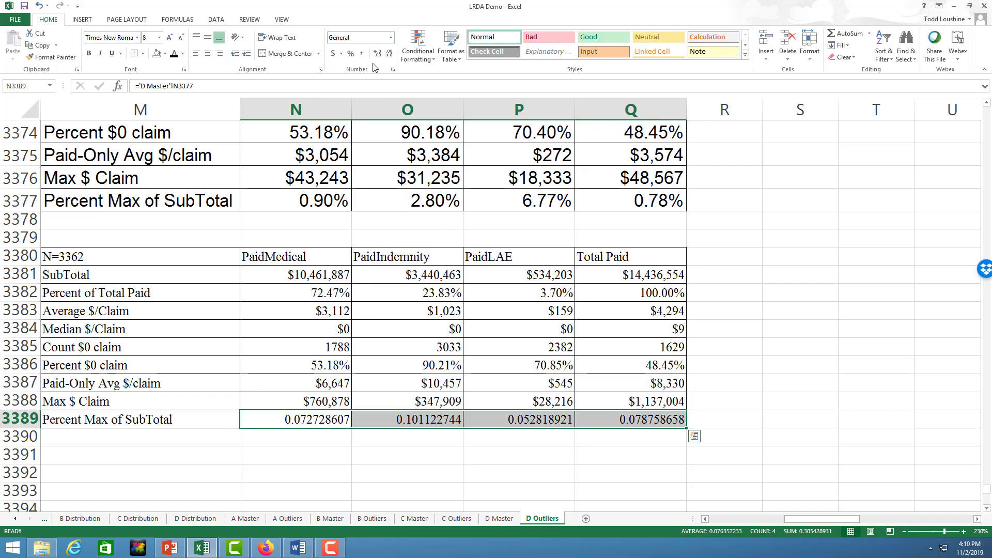
{"action": "left_click", "coordinate": [390, 37]}
{"action": "left_click", "coordinate": [382, 217]}
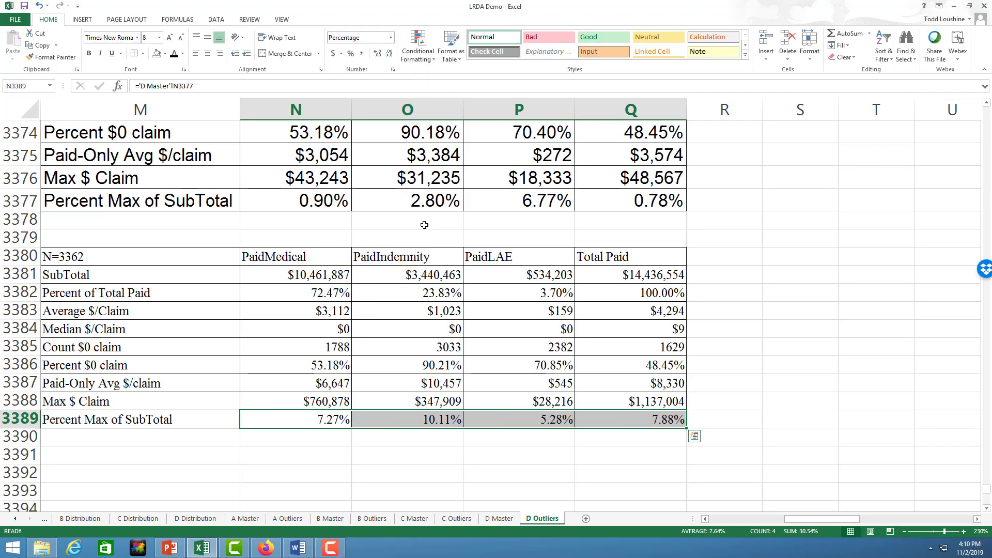
{"action": "left_click", "coordinate": [803, 359]}
- Compare the Total Paid figures, especially Max $ Claim and Percent Max of SubTotal, between the outlier-free summary and the linked D Master table
{"action": "scroll", "coordinate": [802, 297], "scroll_direction": "up", "scroll_amount": 2}
{"action": "scroll", "coordinate": [810, 299], "scroll_direction": "down", "scroll_amount": 1}
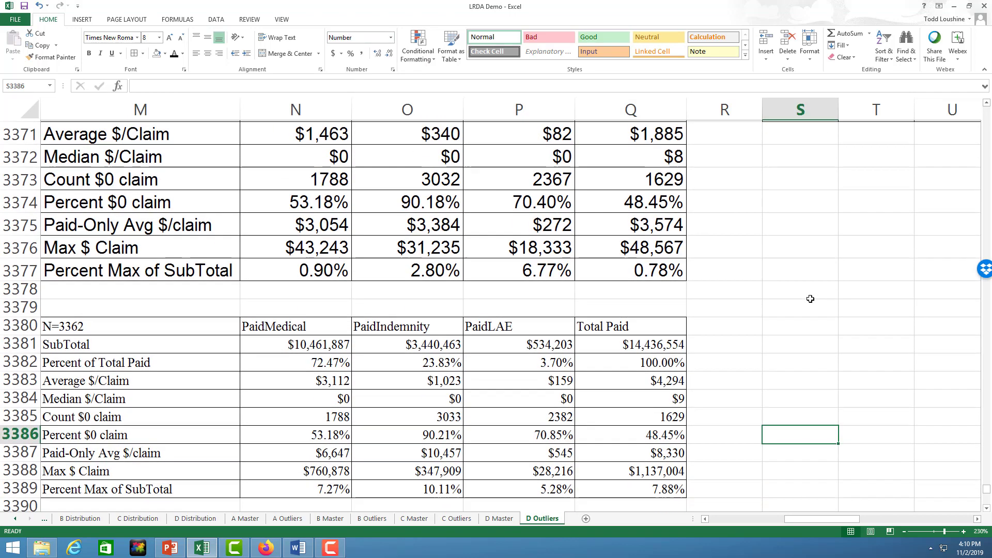
{"action": "scroll", "coordinate": [810, 297], "scroll_direction": "up", "scroll_amount": 3}
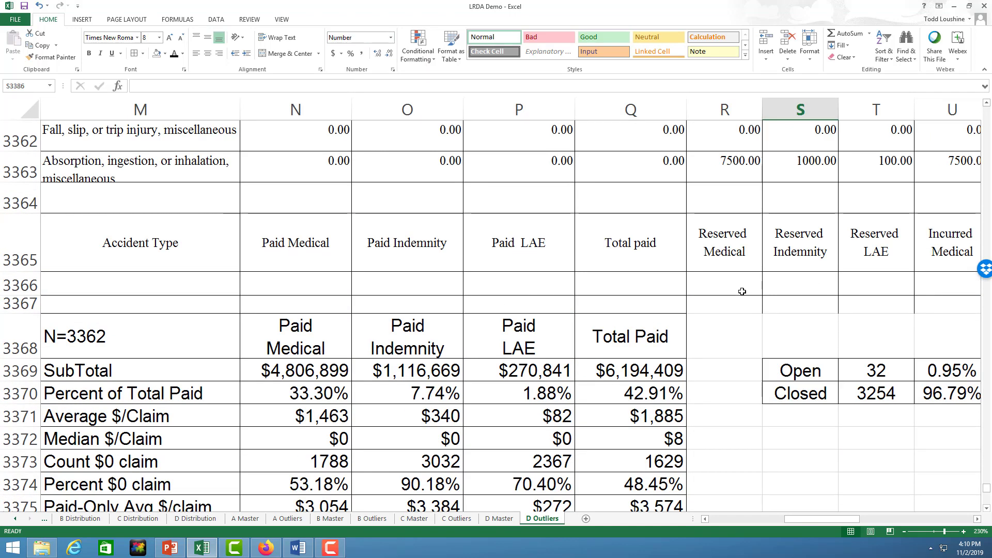
{"action": "scroll", "coordinate": [742, 292], "scroll_direction": "down", "scroll_amount": 2}
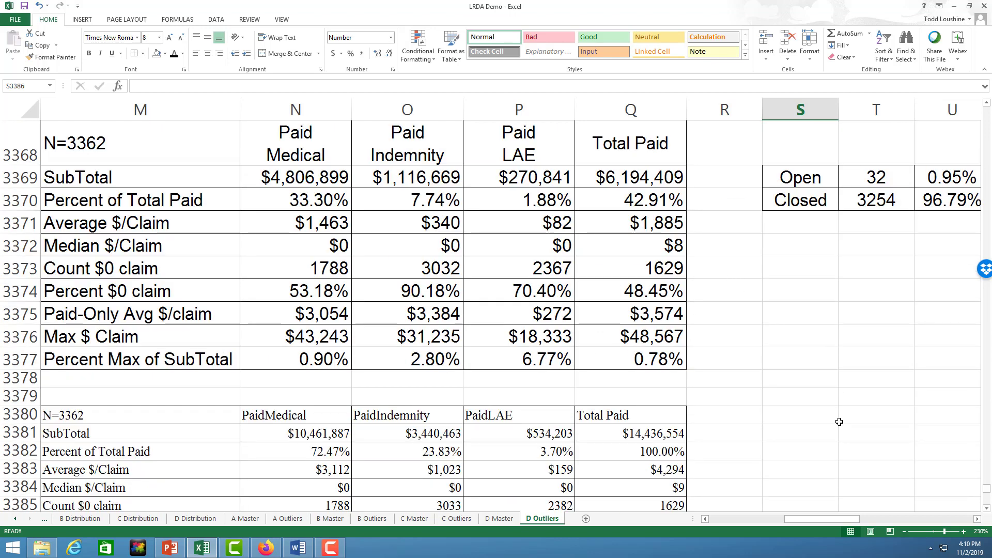
{"action": "scroll", "coordinate": [350, 412], "scroll_direction": "down", "scroll_amount": 2}
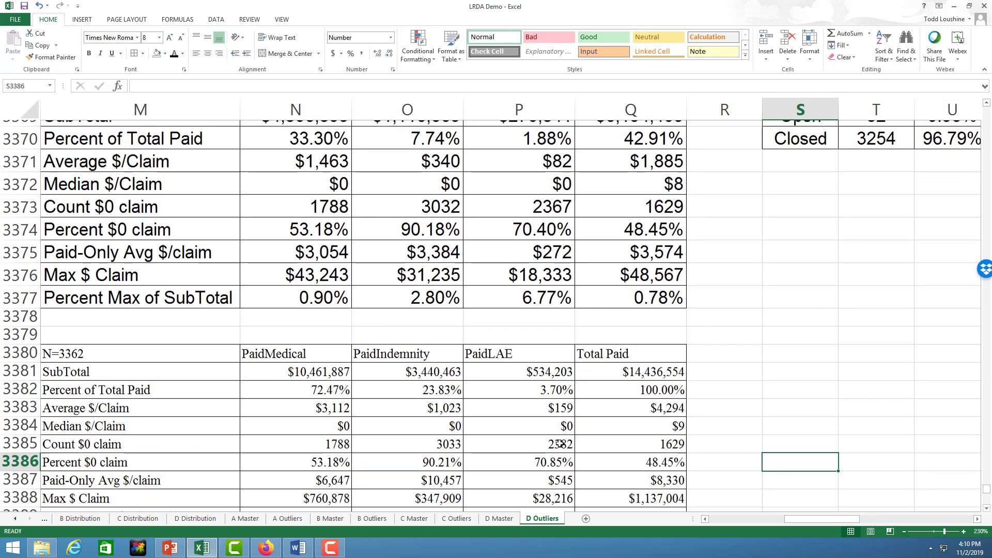
{"action": "left_click", "coordinate": [673, 421]}
{"action": "left_click", "coordinate": [676, 401]}
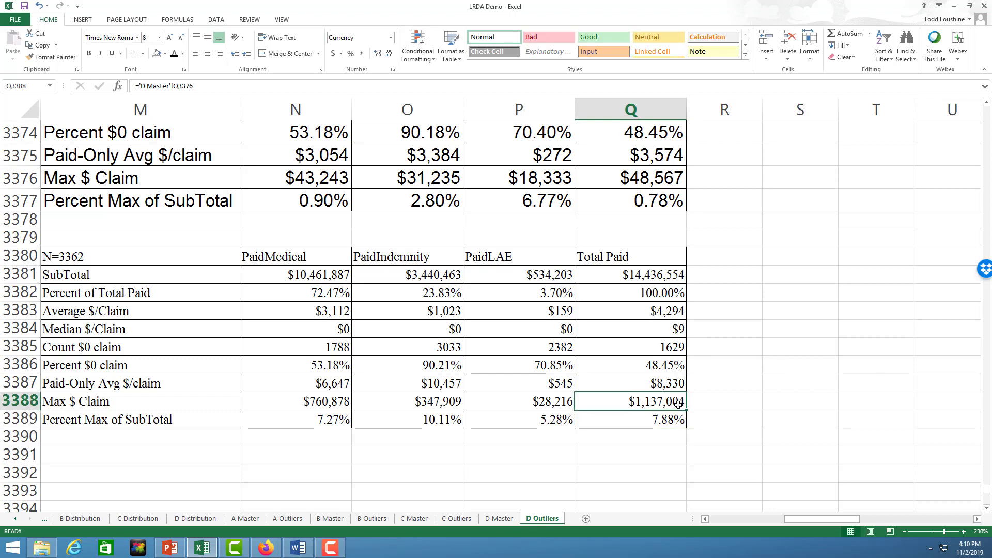
{"action": "left_click", "coordinate": [677, 416]}
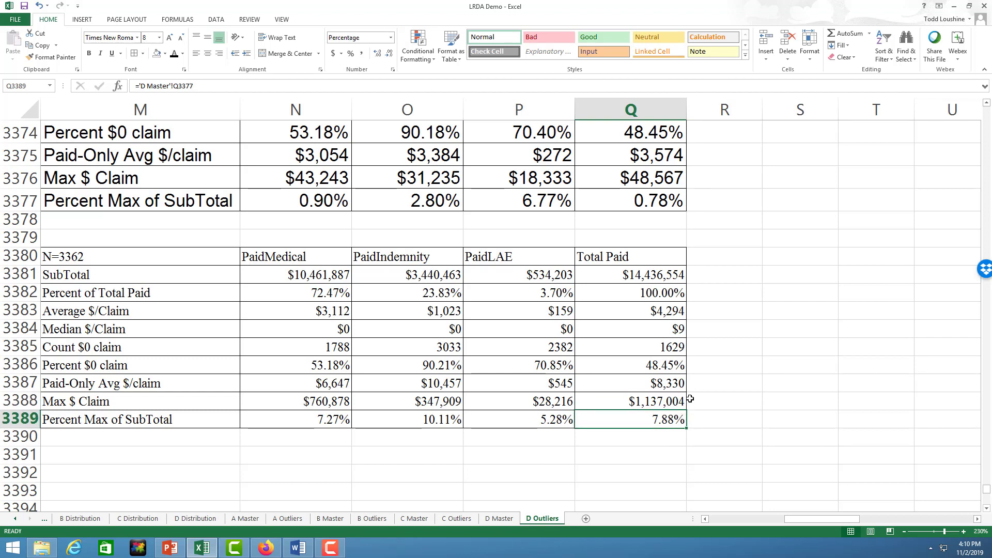
{"action": "scroll", "coordinate": [748, 310], "scroll_direction": "up", "scroll_amount": 2}
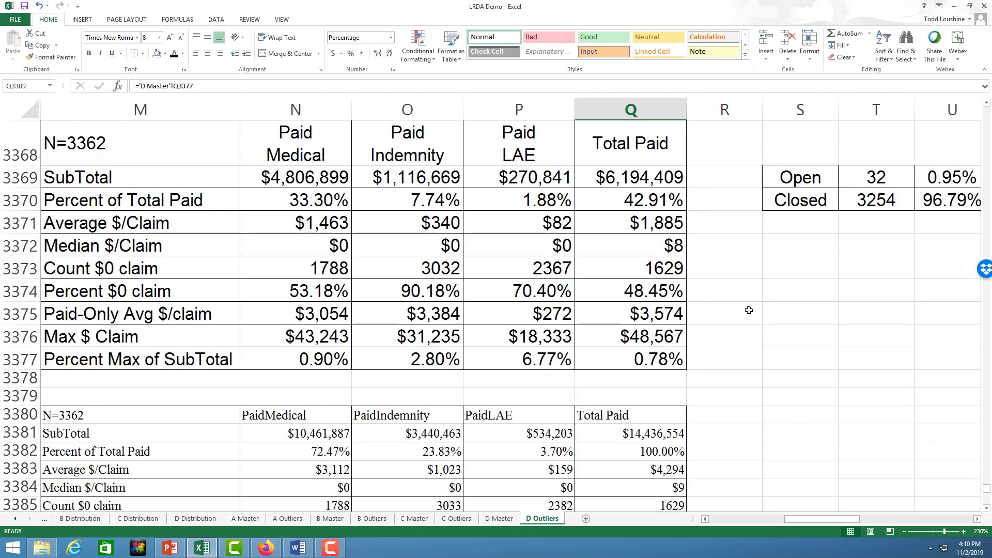
{"action": "left_click", "coordinate": [661, 338]}
{"action": "left_click", "coordinate": [670, 357]}
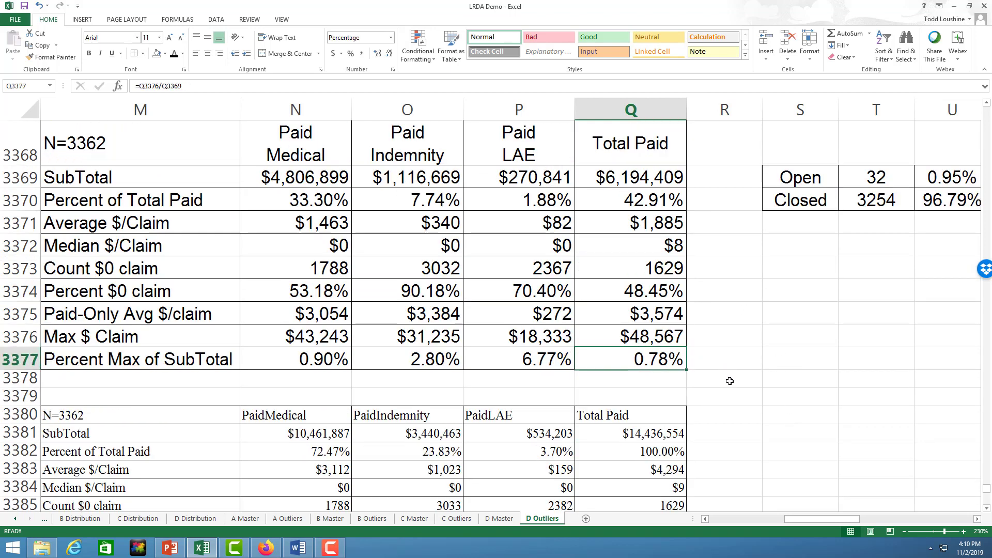
{"action": "scroll", "coordinate": [729, 381], "scroll_direction": "down", "scroll_amount": 2}
{"action": "scroll", "coordinate": [745, 454], "scroll_direction": "up", "scroll_amount": 2}
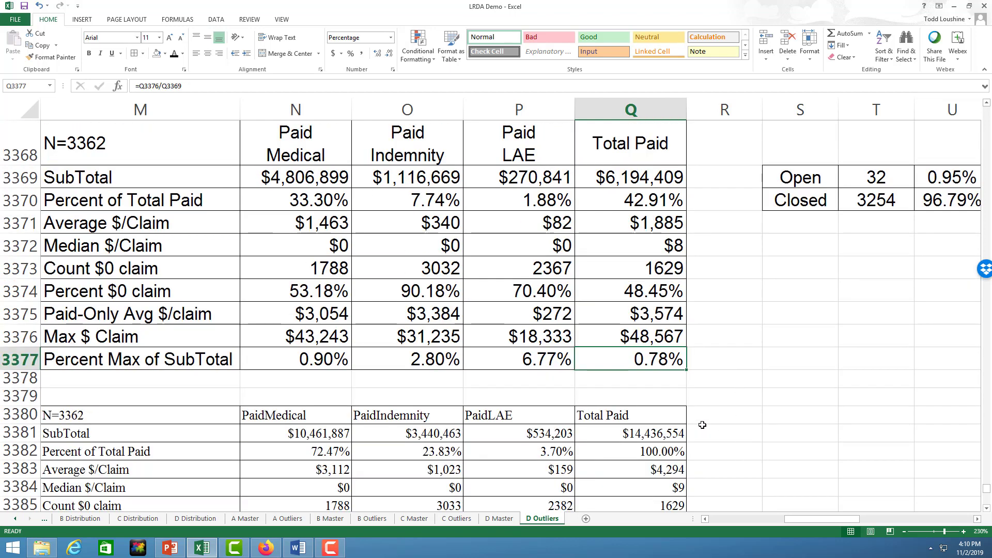
{"action": "scroll", "coordinate": [752, 419], "scroll_direction": "up", "scroll_amount": 2}
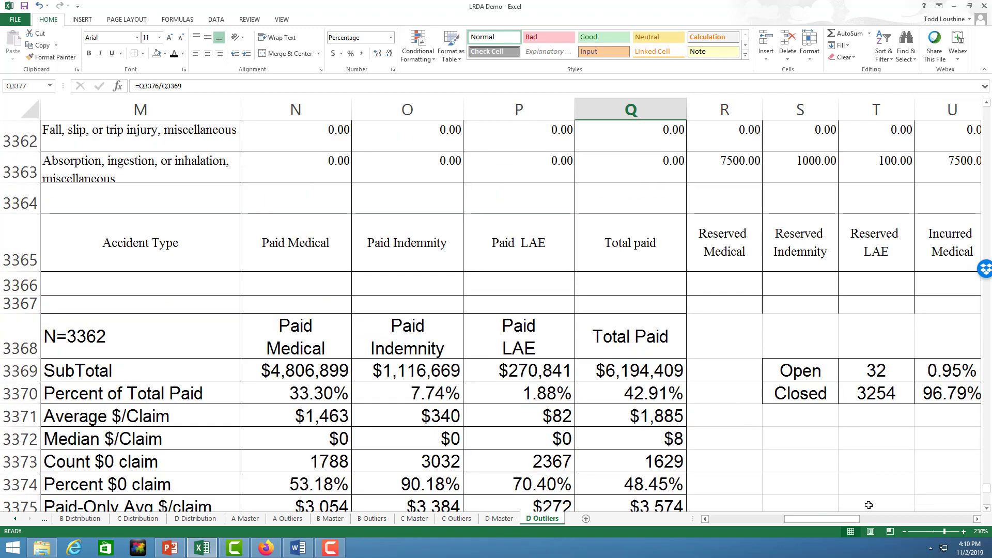
{"action": "scroll", "coordinate": [847, 492], "scroll_direction": "down", "scroll_amount": 3}
{"action": "scroll", "coordinate": [791, 331], "scroll_direction": "up", "scroll_amount": 1}
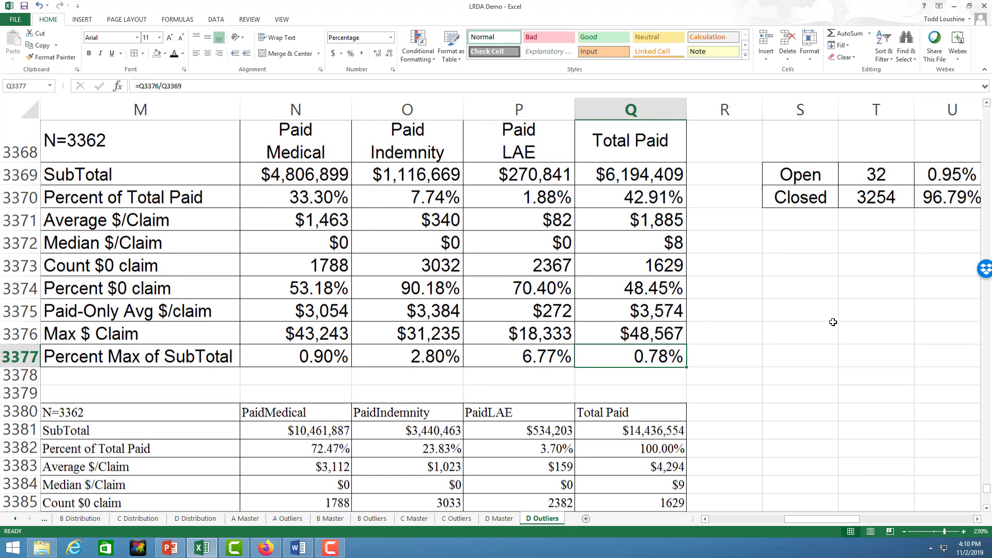
- Label cell M3378 below the outlier-free summary "Percent of orignal paids"
{"action": "left_click", "coordinate": [210, 373]}
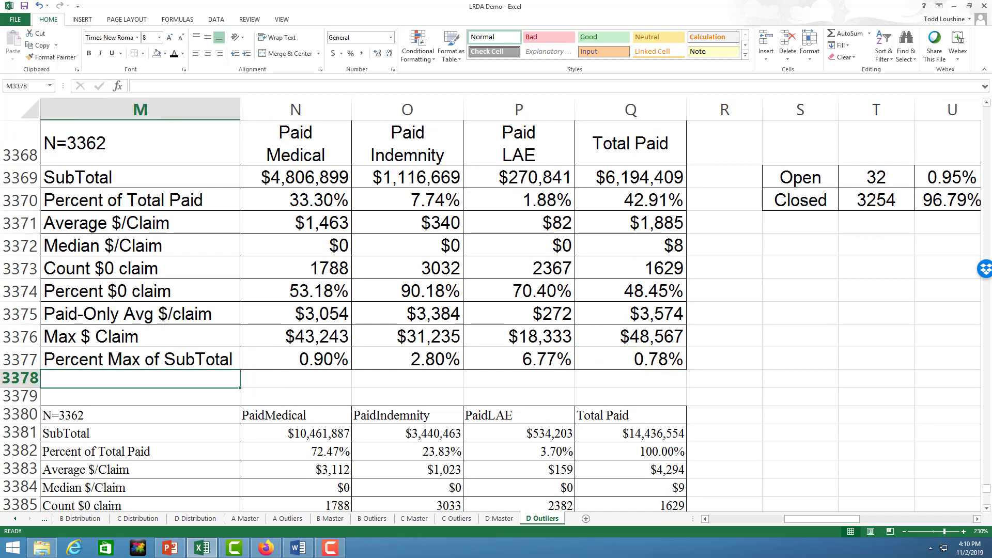
{"action": "type", "text": "Percent of "}
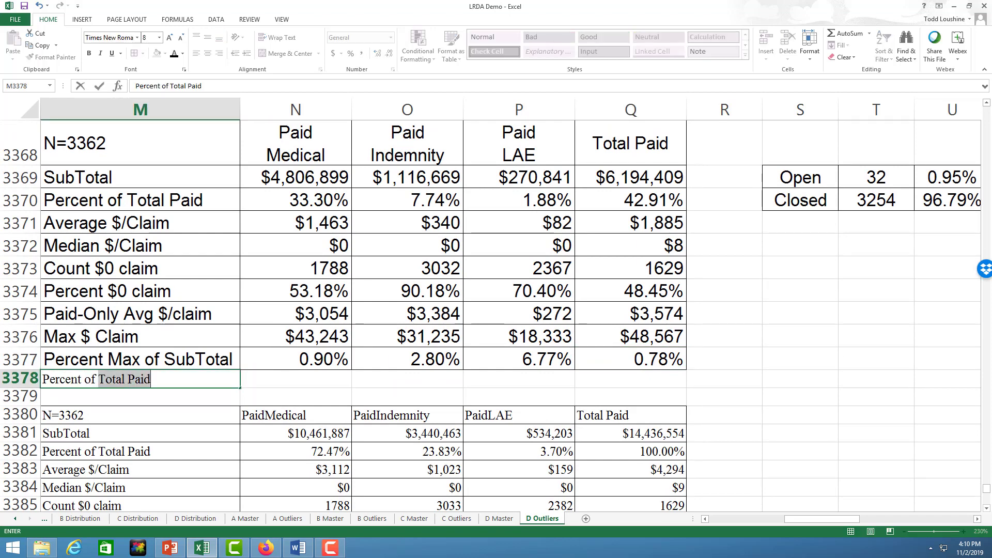
{"action": "type", "text": "orignal paids"}
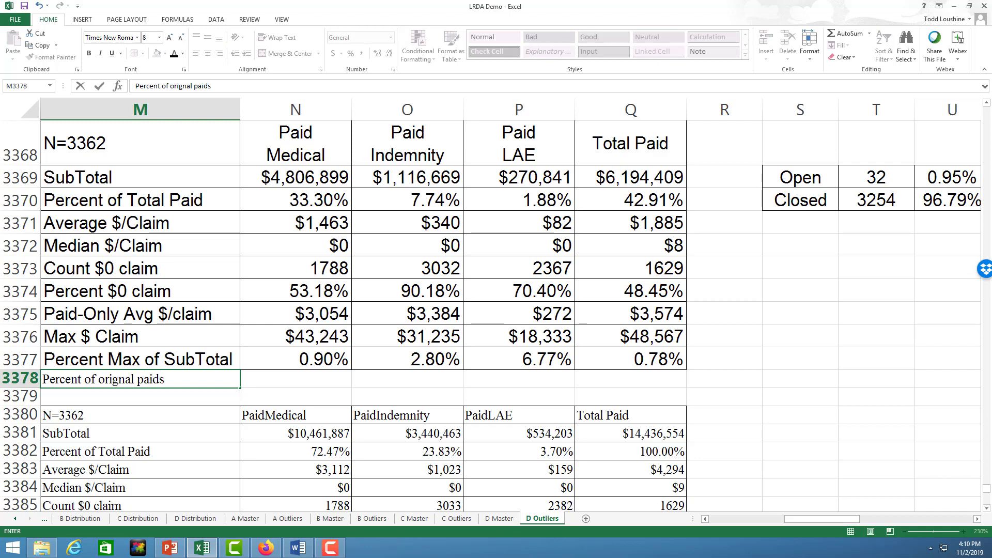
{"action": "key", "text": "Tab"}
- Enter =N3369/N3381 in N3378 to divide the outlier-free Paid Medical subtotal by the linked original subtotal
{"action": "type", "text": "="}
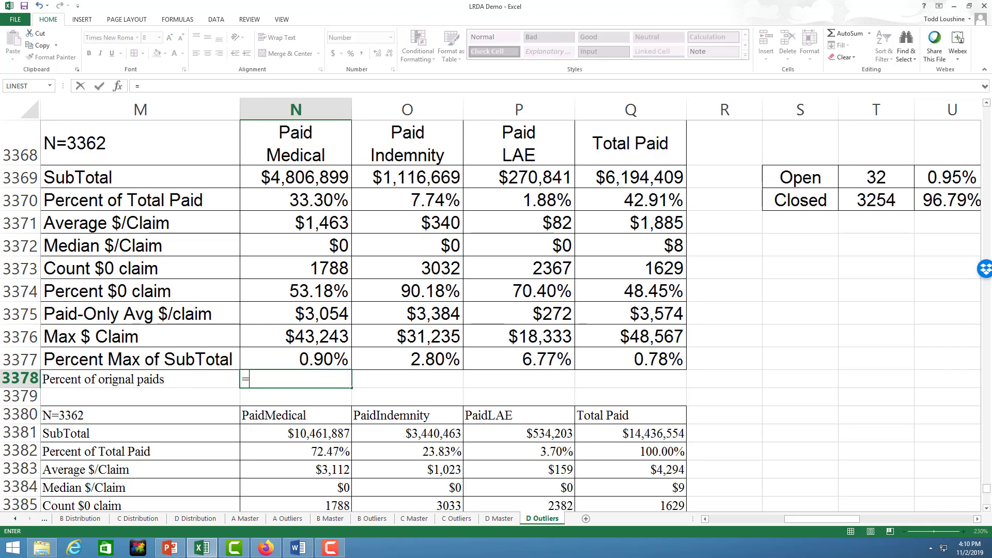
{"action": "left_click", "coordinate": [313, 178]}
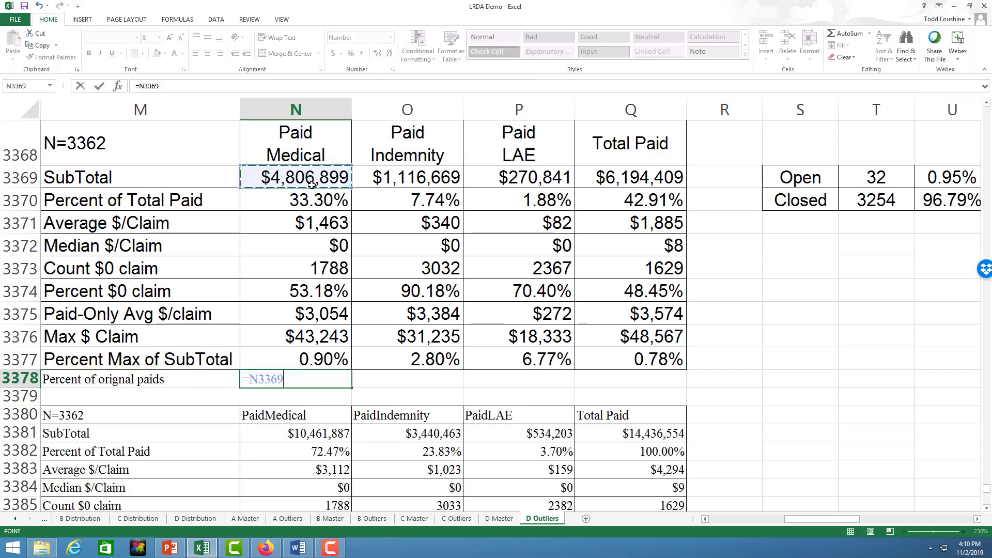
{"action": "type", "text": "/"}
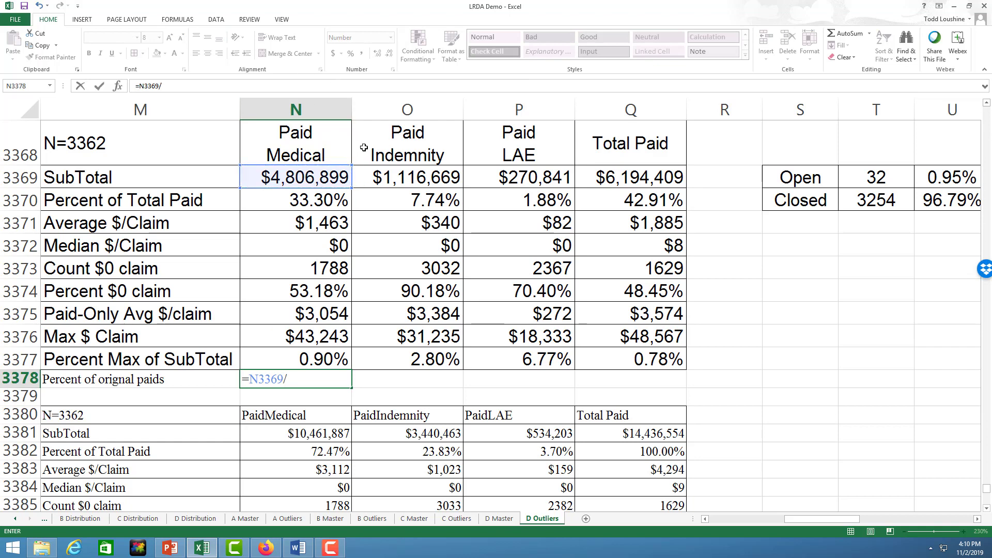
{"action": "left_click", "coordinate": [334, 433]}
{"action": "key", "text": "Return"}
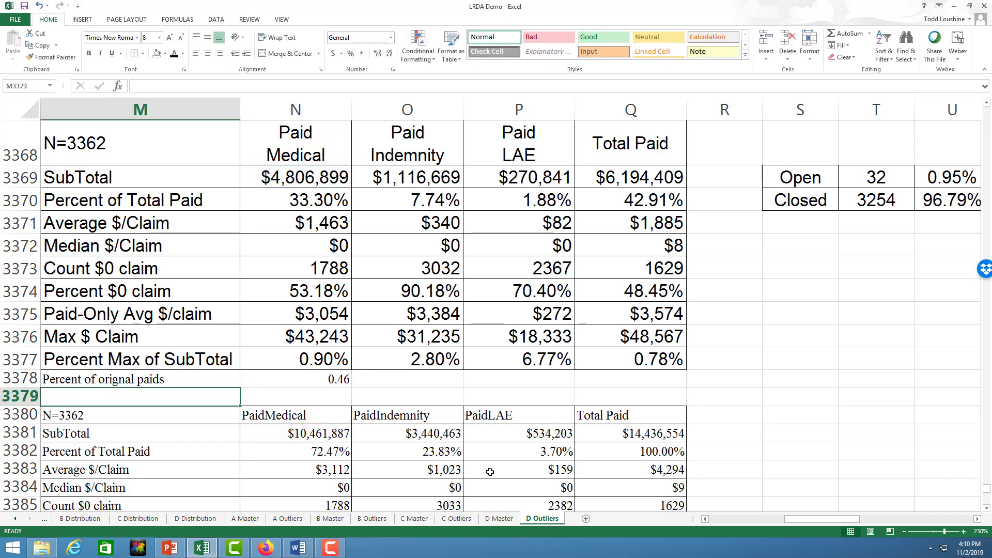
- Format the Paid Medical ratio in N3378 as a percentage
{"action": "left_click", "coordinate": [318, 385]}
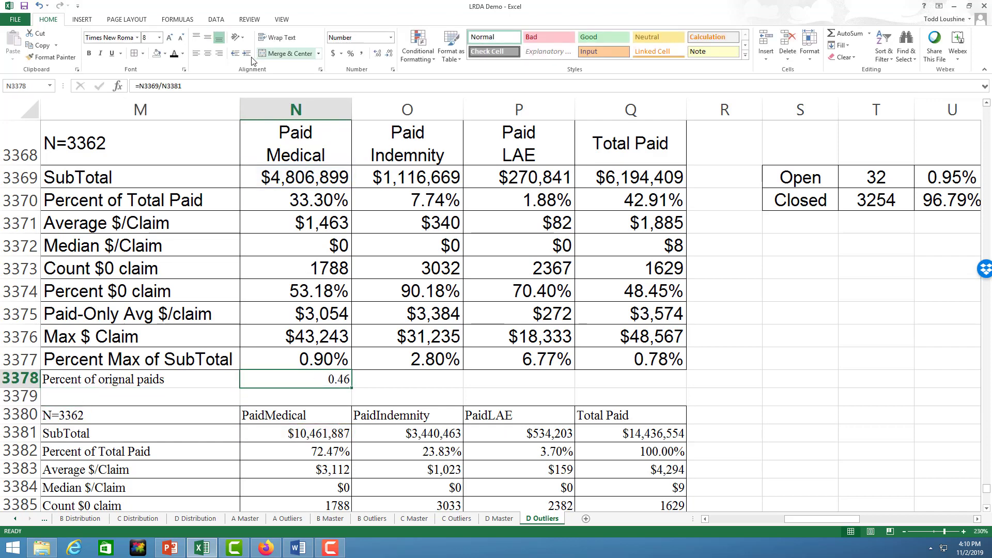
{"action": "left_click", "coordinate": [391, 37]}
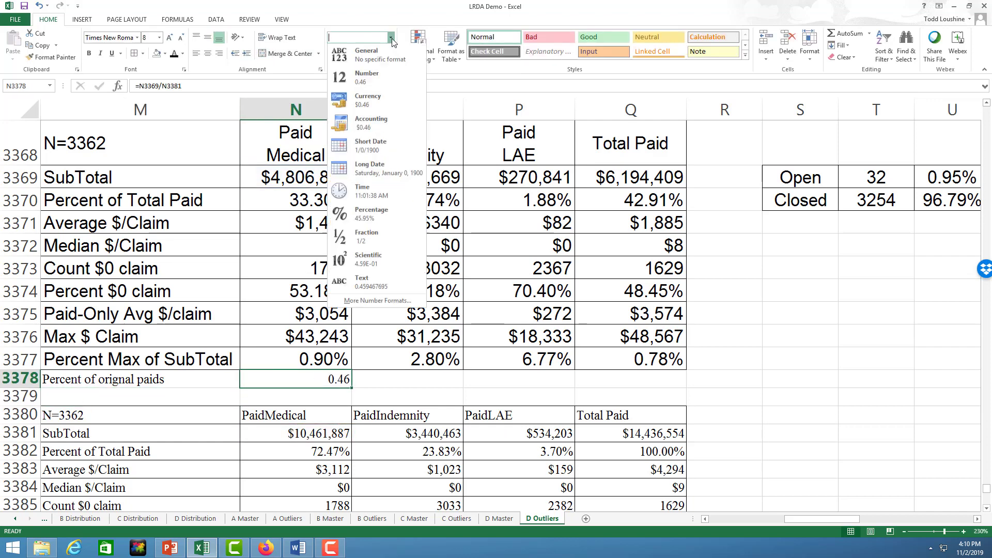
{"action": "left_click", "coordinate": [372, 214]}
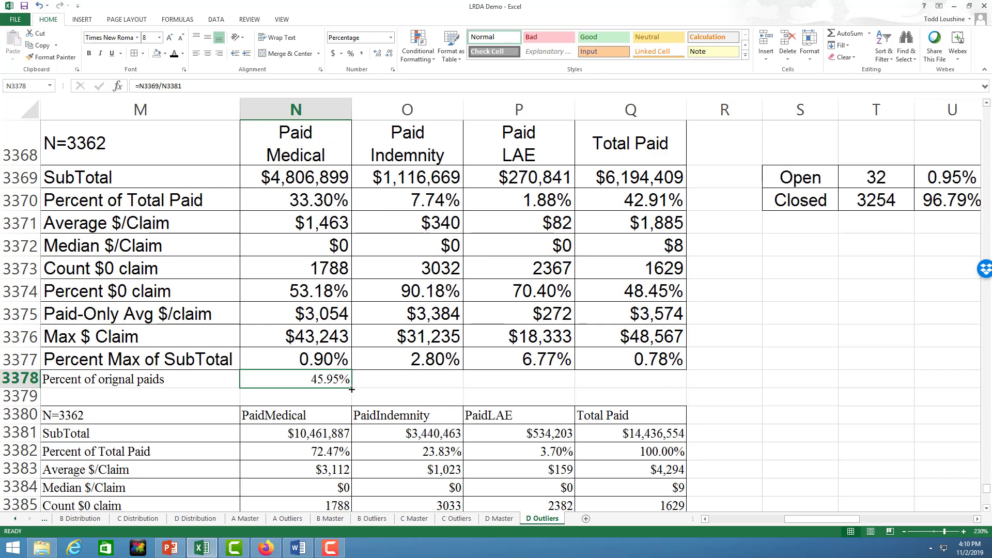
- Fill the N3378 formula across through Q3378 and apply borders to M3378:Q3378
{"action": "left_click_drag", "start_coordinate": [351, 389], "coordinate": [207, 380]}
{"action": "left_click", "coordinate": [774, 380]}
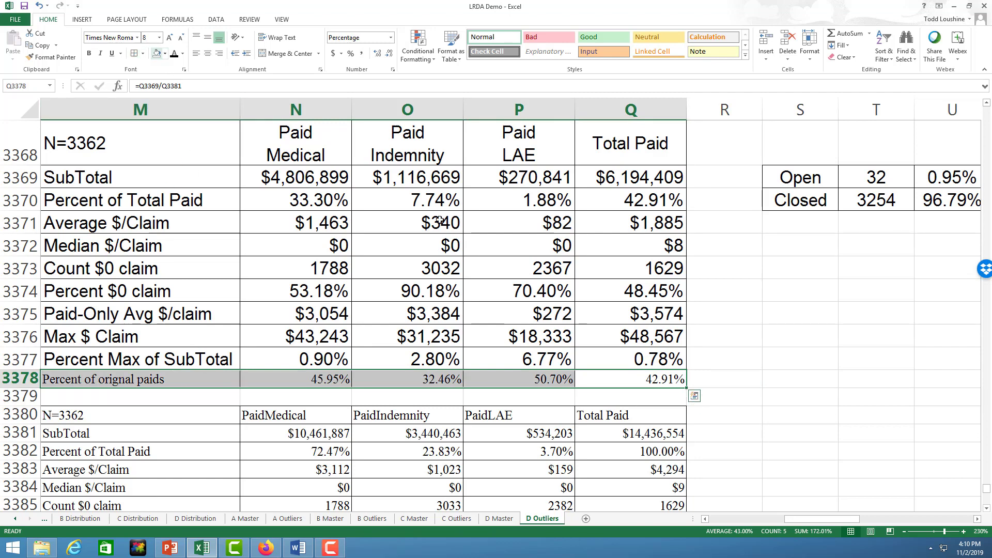
{"action": "left_click", "coordinate": [763, 388]}
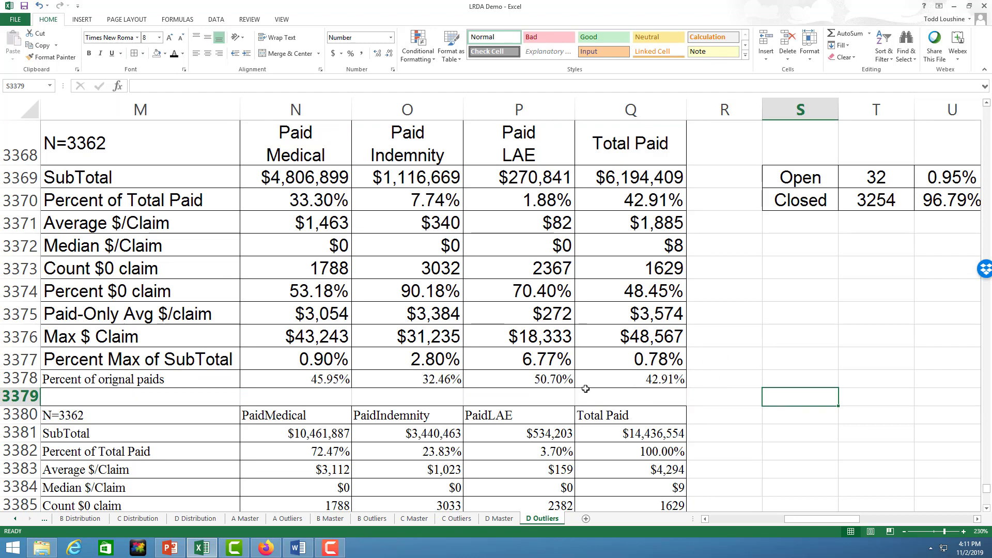
{"action": "left_click", "coordinate": [752, 447]}
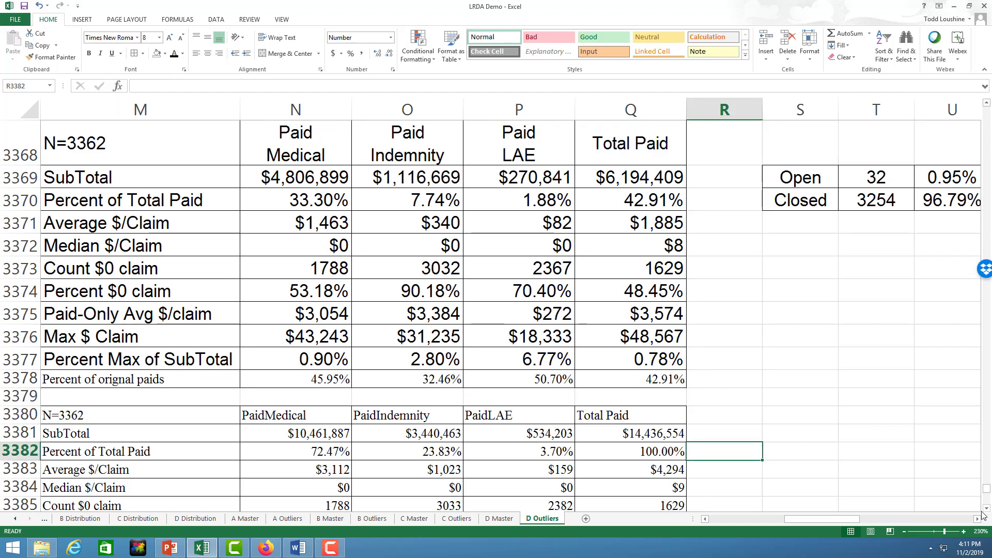
- Check the running claim number and cumulative percentage of the last separated outlier in AB3475:AC3475
{"action": "left_click_drag", "start_coordinate": [986, 490], "coordinate": [945, 516]}
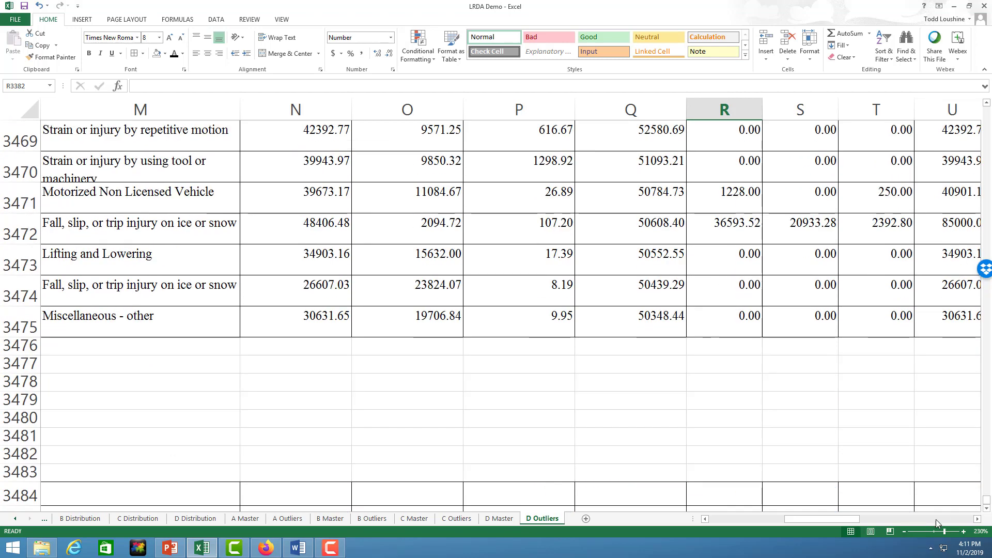
{"action": "left_click_drag", "start_coordinate": [845, 519], "coordinate": [936, 535]}
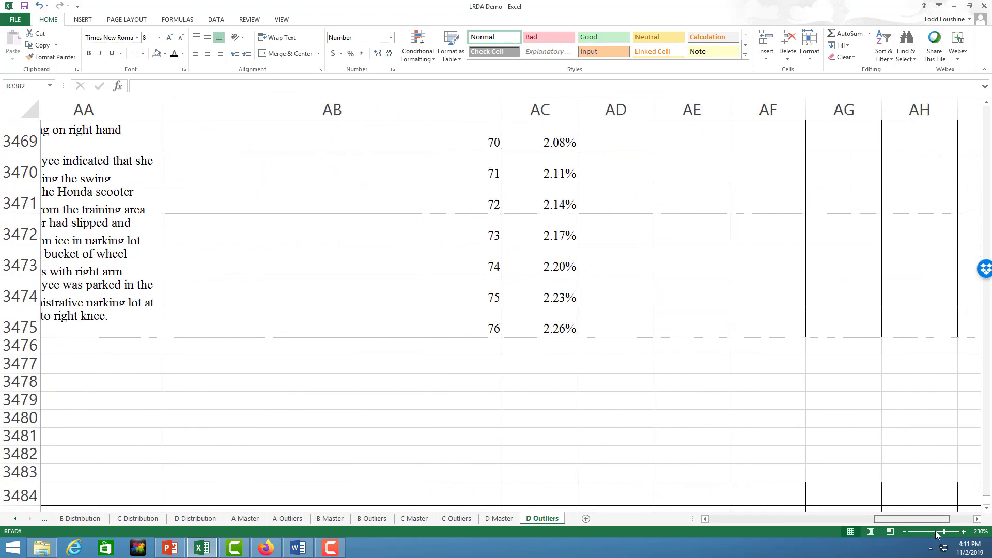
{"action": "left_click", "coordinate": [512, 328]}
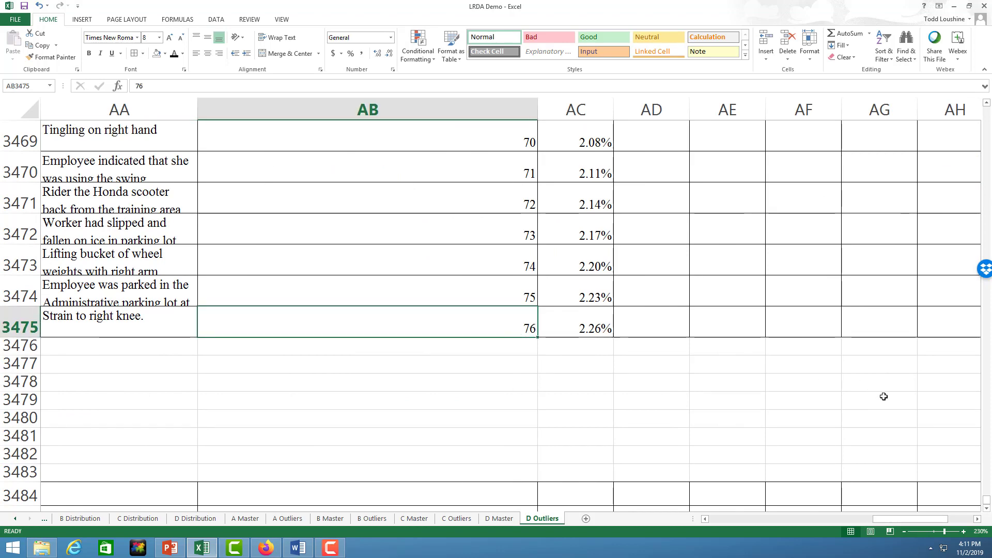
{"action": "scroll", "coordinate": [873, 395], "scroll_direction": "up", "scroll_amount": 20}
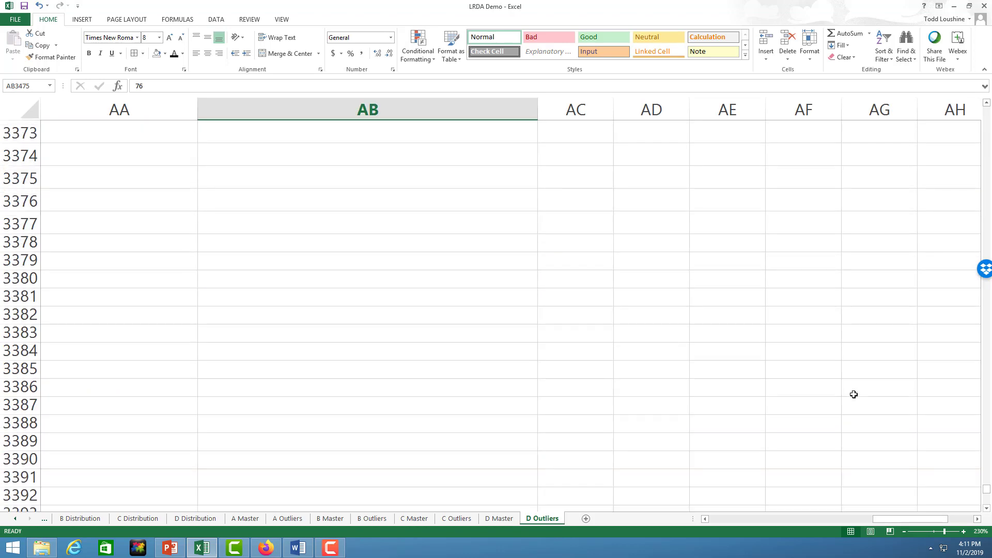
- Enter =3362-76 in L3368, beside the outlier-free summary table, to calculate the number of remaining claims
{"action": "scroll", "coordinate": [853, 394], "scroll_direction": "up", "scroll_amount": 4}
{"action": "left_click_drag", "start_coordinate": [928, 520], "coordinate": [827, 535]}
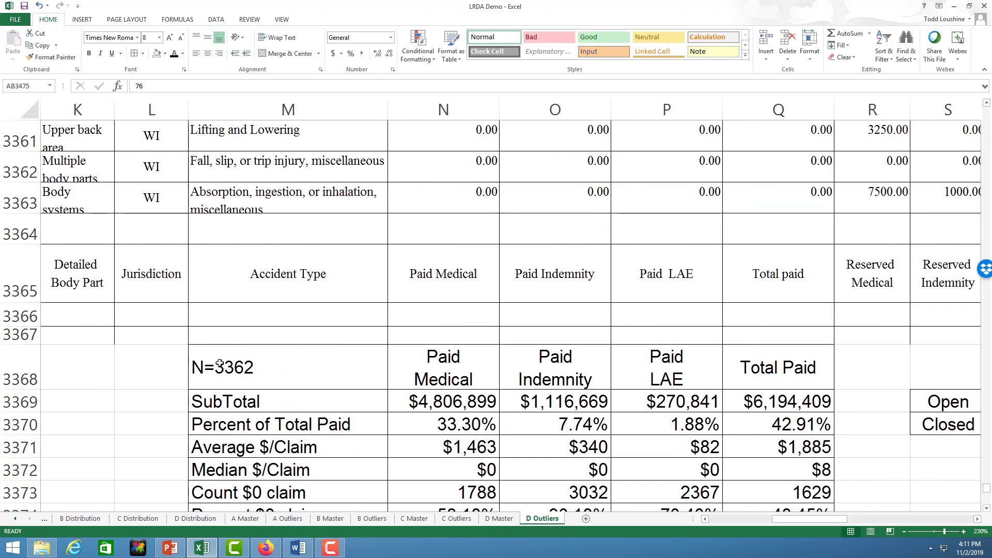
{"action": "left_click", "coordinate": [139, 357]}
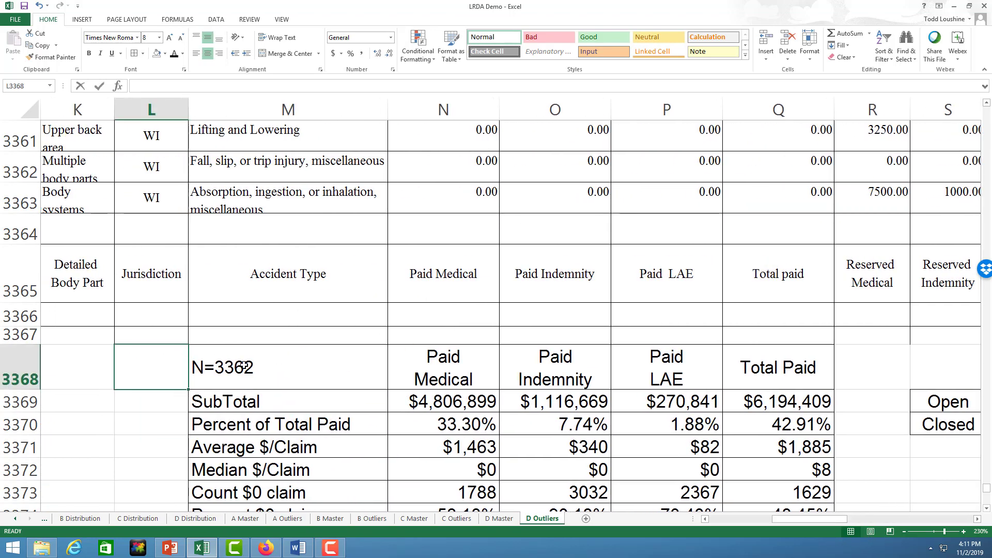
{"action": "type", "text": "=33"}
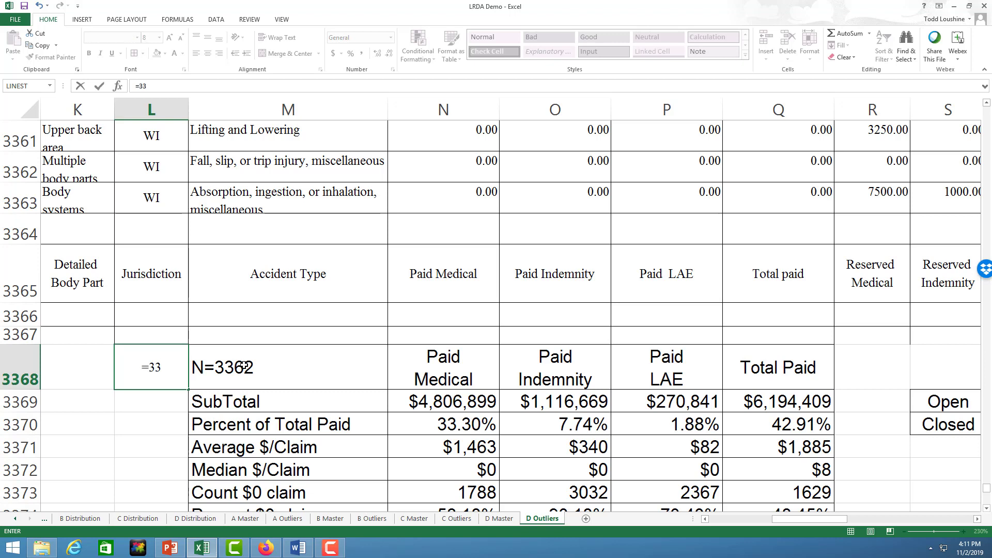
{"action": "type", "text": "62-76"}
{"action": "key", "text": "Return"}
- Change the claim count label in M3368 to N=3286
{"action": "left_click", "coordinate": [244, 366]}
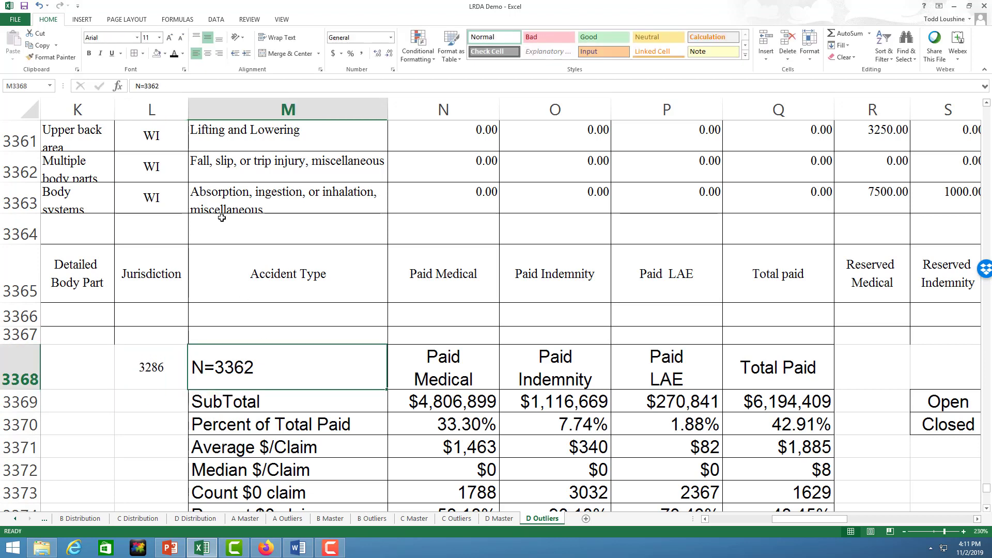
{"action": "left_click", "coordinate": [175, 87]}
{"action": "key", "text": "BackSpace"}
{"action": "key", "text": "BackSpace"}
{"action": "key", "text": "BackSpace"}
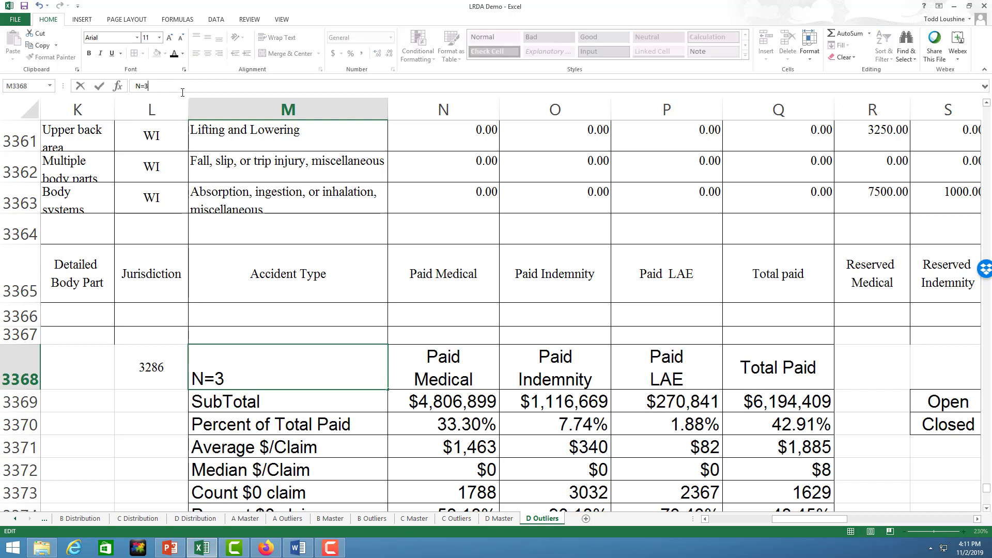
{"action": "type", "text": "286"}
{"action": "key", "text": "Return"}
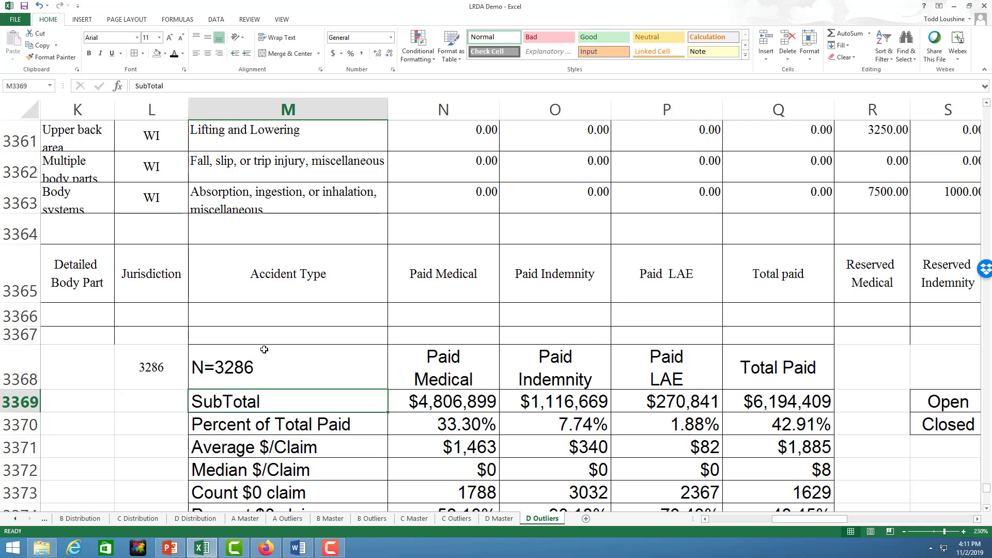
- Copy the column header row 3365 into row 3399, directly above the separated outlier claims
{"action": "scroll", "coordinate": [753, 385], "scroll_direction": "down", "scroll_amount": 2}
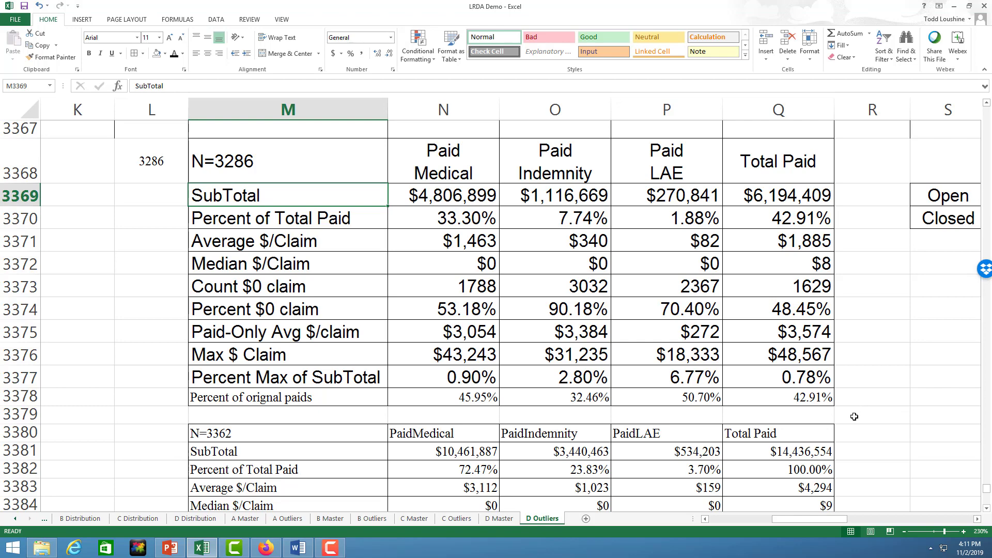
{"action": "scroll", "coordinate": [856, 450], "scroll_direction": "down", "scroll_amount": 10}
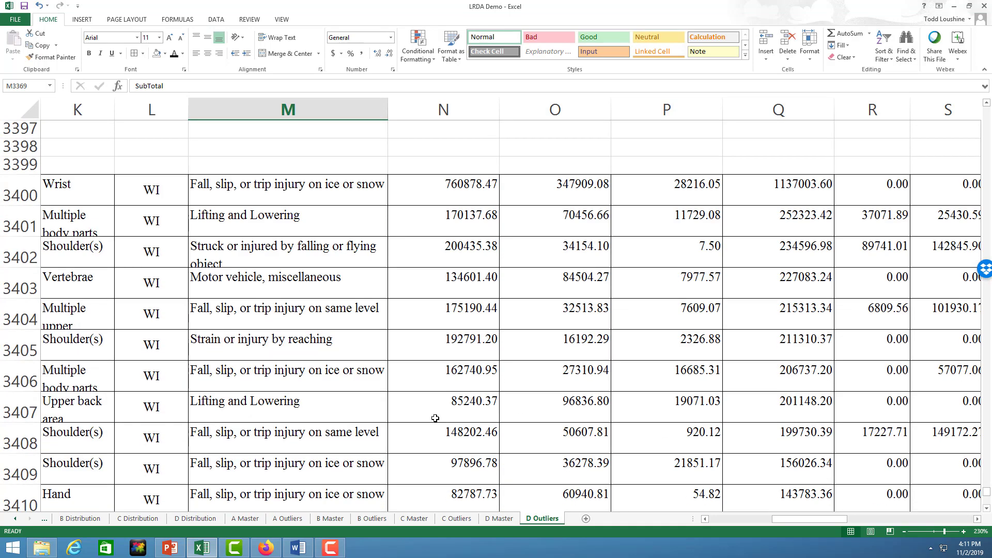
{"action": "left_click_drag", "start_coordinate": [848, 524], "coordinate": [801, 524]}
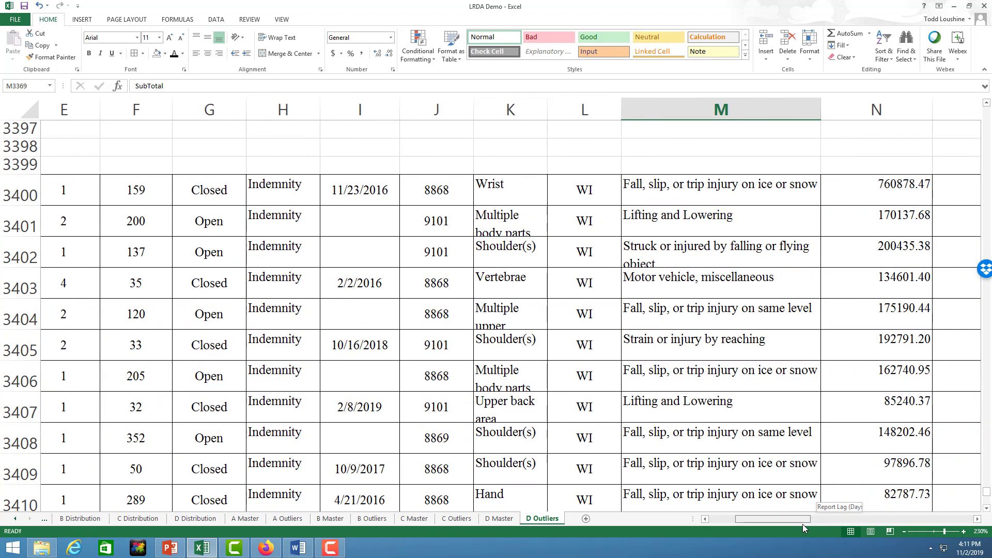
{"action": "scroll", "coordinate": [719, 420], "scroll_direction": "down", "scroll_amount": 2}
{"action": "scroll", "coordinate": [563, 355], "scroll_direction": "up", "scroll_amount": 2}
{"action": "scroll", "coordinate": [594, 327], "scroll_direction": "up", "scroll_amount": 16}
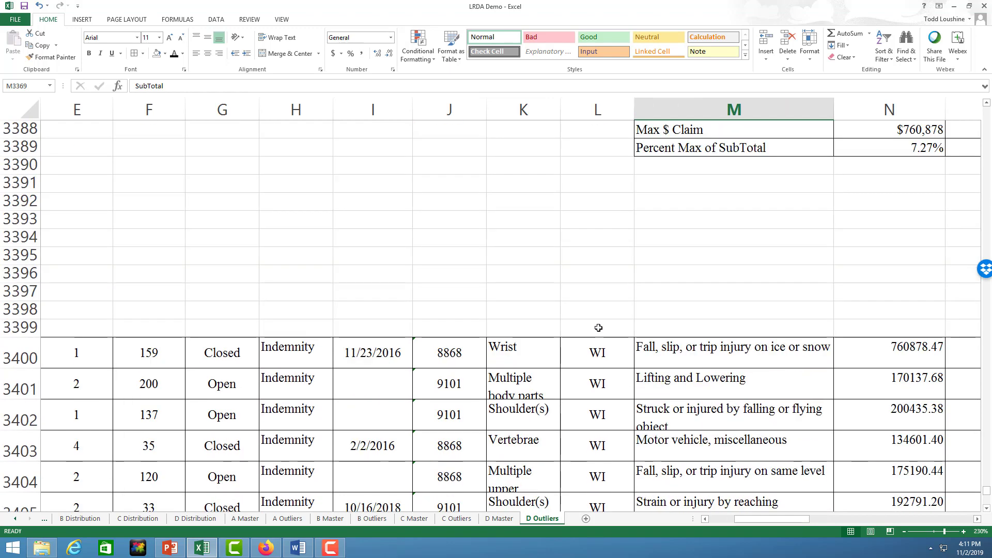
{"action": "scroll", "coordinate": [536, 321], "scroll_direction": "down", "scroll_amount": 5}
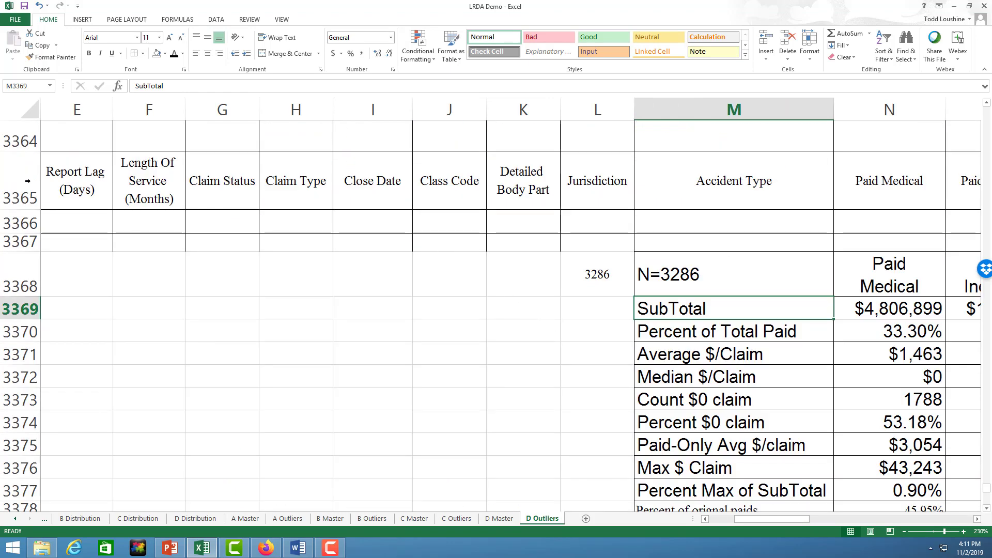
{"action": "left_click", "coordinate": [21, 180]}
{"action": "key", "text": "ctrl+c"}
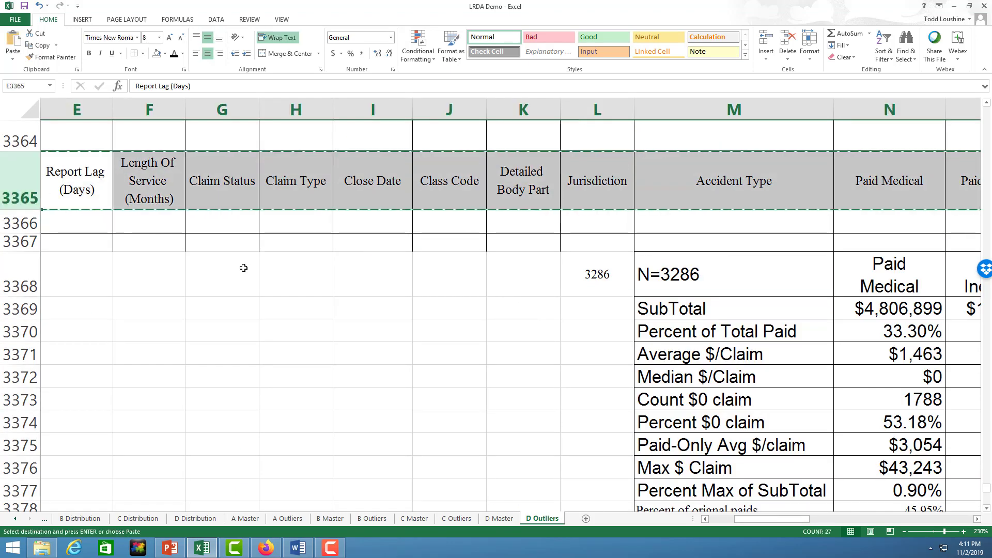
{"action": "scroll", "coordinate": [243, 268], "scroll_direction": "down", "scroll_amount": 7}
{"action": "left_click", "coordinate": [20, 382]}
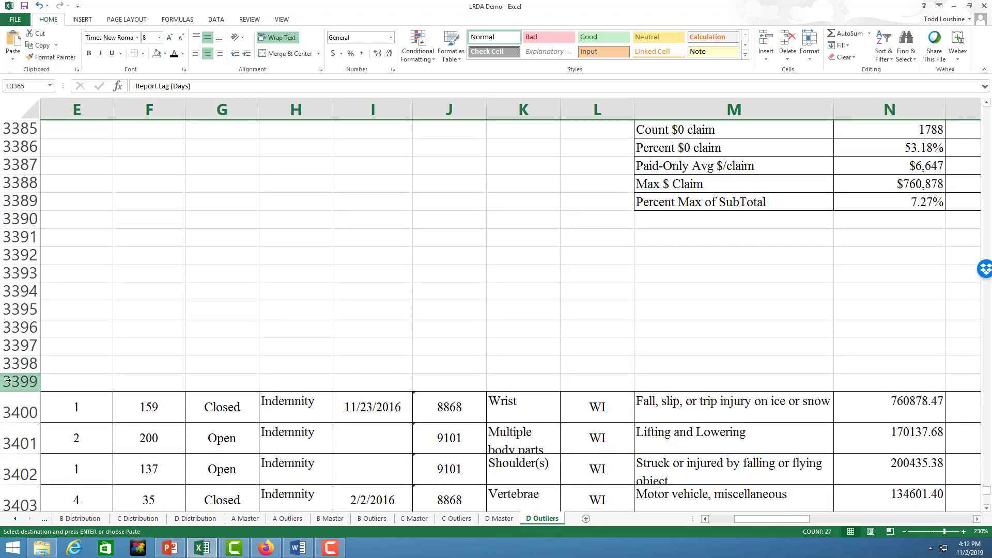
{"action": "key", "text": "ctrl+v"}
{"action": "left_click", "coordinate": [372, 327]}
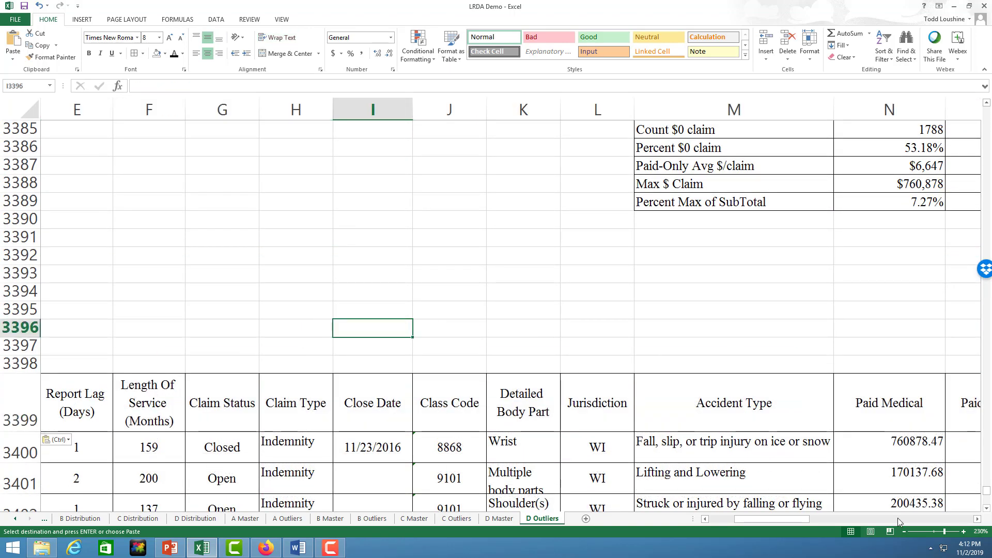
- Review the separated outlier claims in rows 3400 to 3475 across their columns, including the Total paid formula in Q3400
{"action": "scroll", "coordinate": [805, 464], "scroll_direction": "down", "scroll_amount": 13}
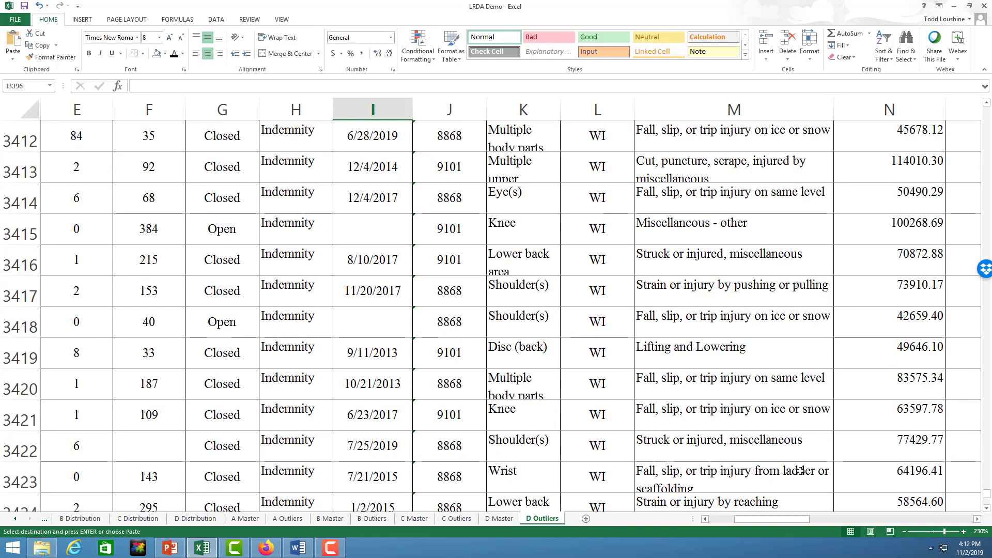
{"action": "scroll", "coordinate": [804, 464], "scroll_direction": "down", "scroll_amount": 18}
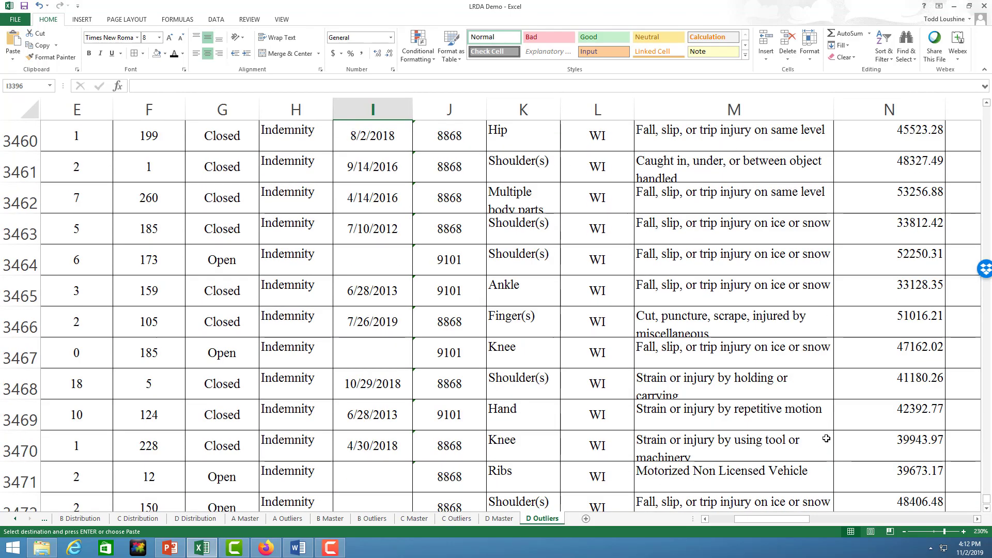
{"action": "scroll", "coordinate": [826, 438], "scroll_direction": "up", "scroll_amount": 5}
{"action": "scroll", "coordinate": [826, 438], "scroll_direction": "down", "scroll_amount": 1}
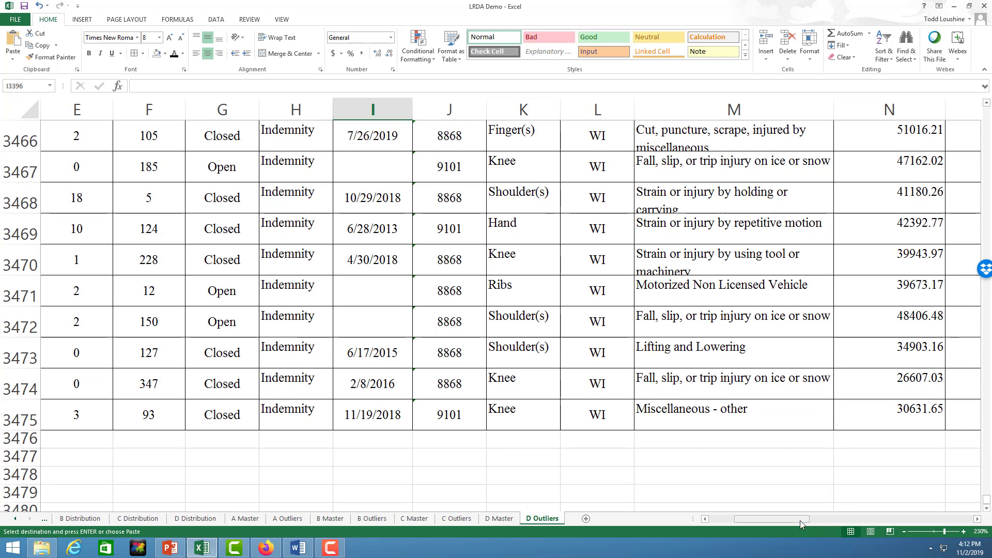
{"action": "left_click_drag", "start_coordinate": [799, 519], "coordinate": [887, 531]}
{"action": "scroll", "coordinate": [892, 459], "scroll_direction": "up", "scroll_amount": 12}
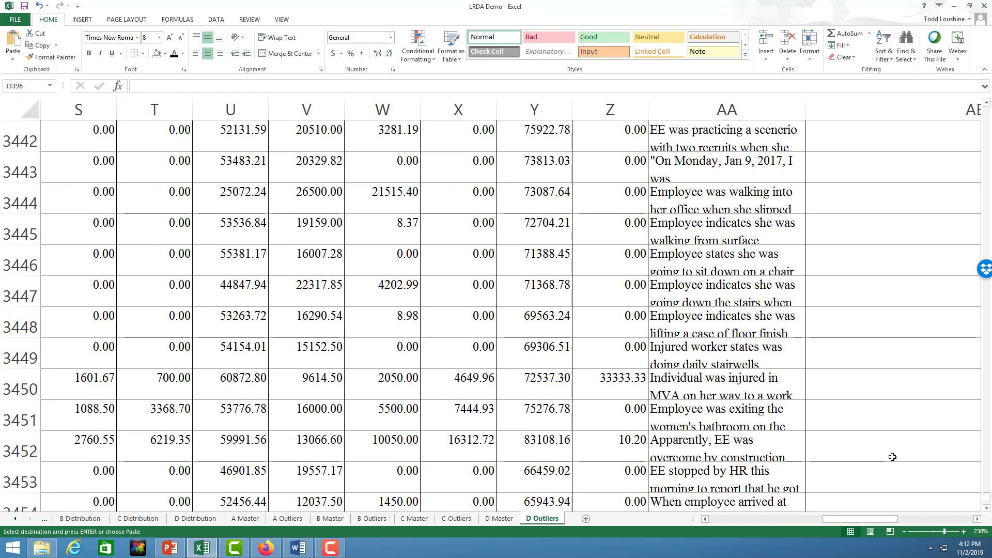
{"action": "scroll", "coordinate": [892, 460], "scroll_direction": "up", "scroll_amount": 12}
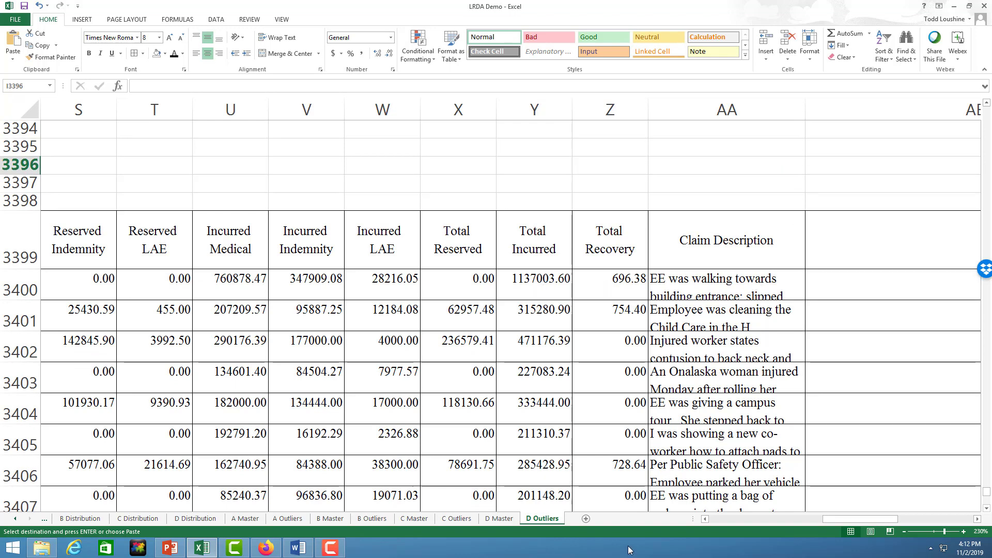
{"action": "left_click", "coordinate": [727, 522]}
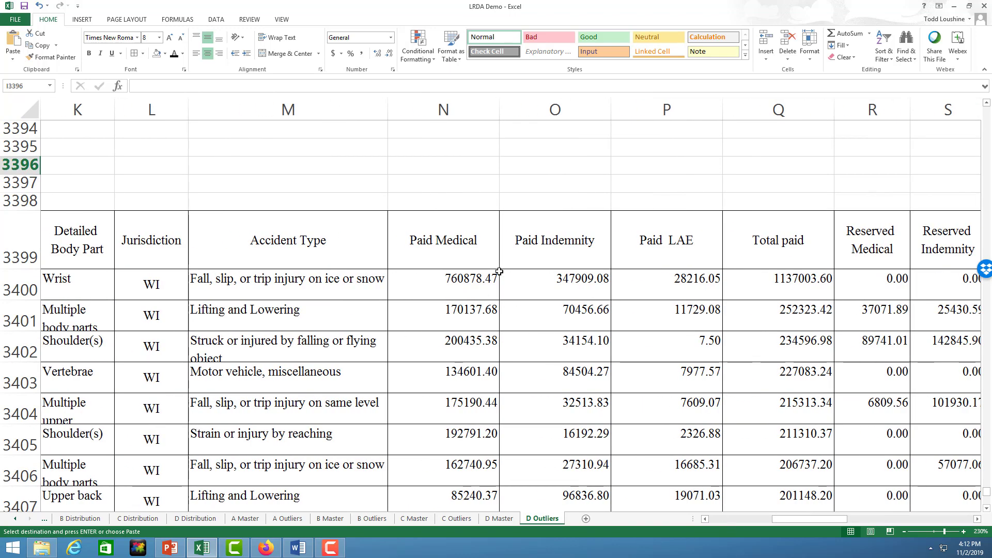
{"action": "left_click", "coordinate": [795, 287]}
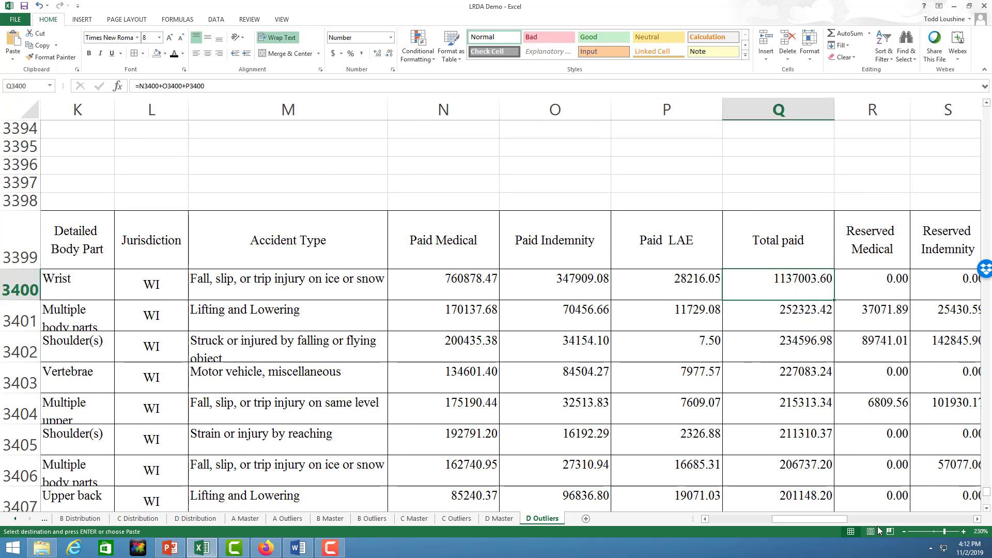
- Read the full claim descriptions of the six costliest outliers in AA3400:AA3405
{"action": "left_click", "coordinate": [901, 518]}
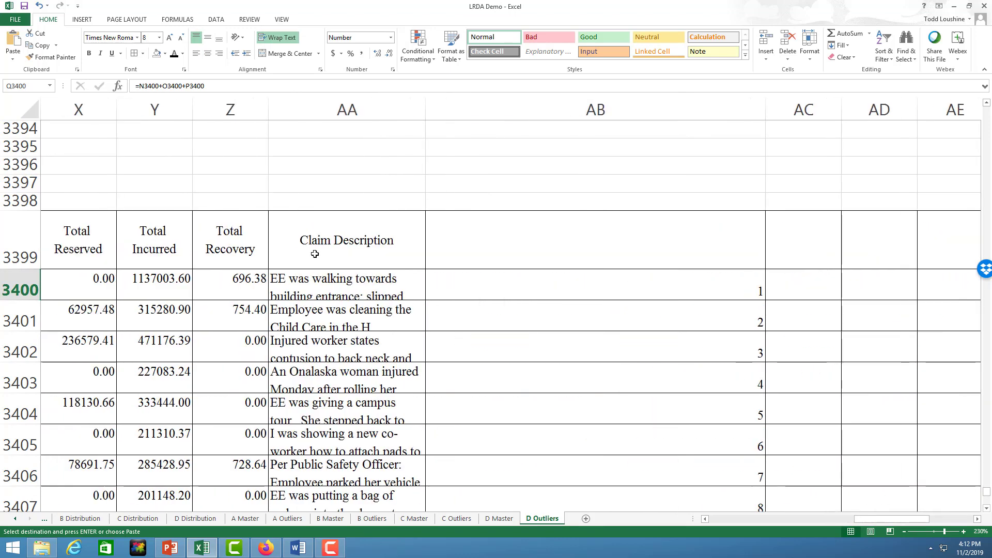
{"action": "left_click", "coordinate": [355, 281]}
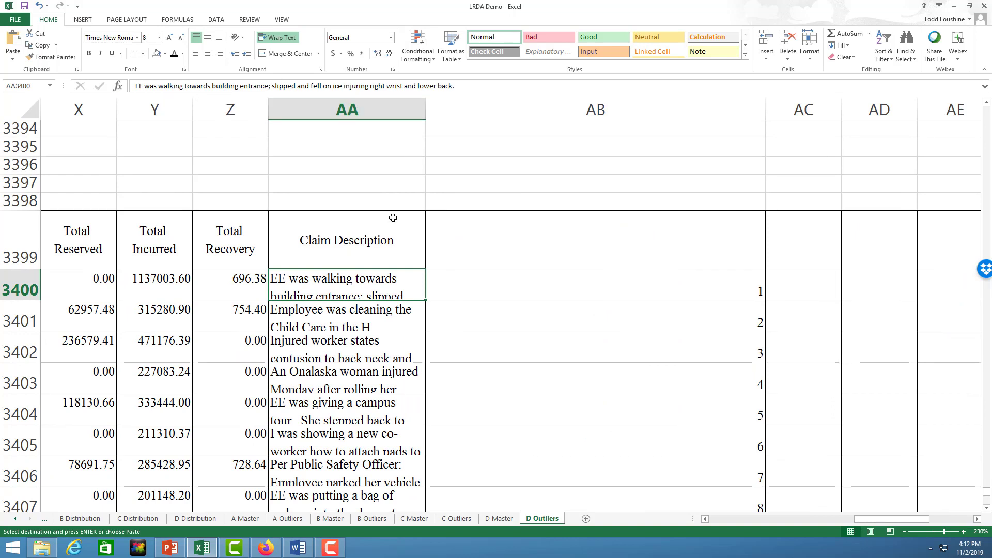
{"action": "left_click", "coordinate": [378, 323]}
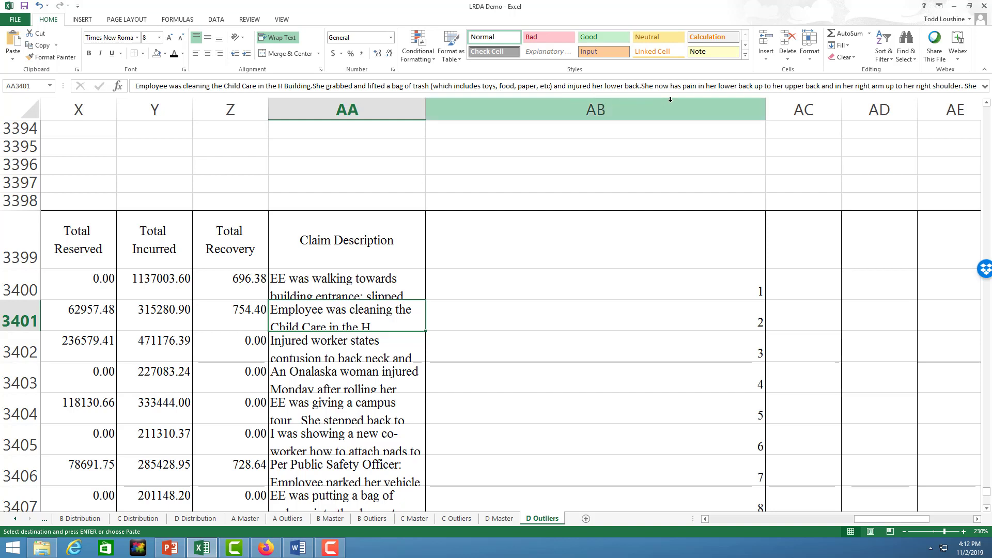
{"action": "left_click", "coordinate": [361, 352]}
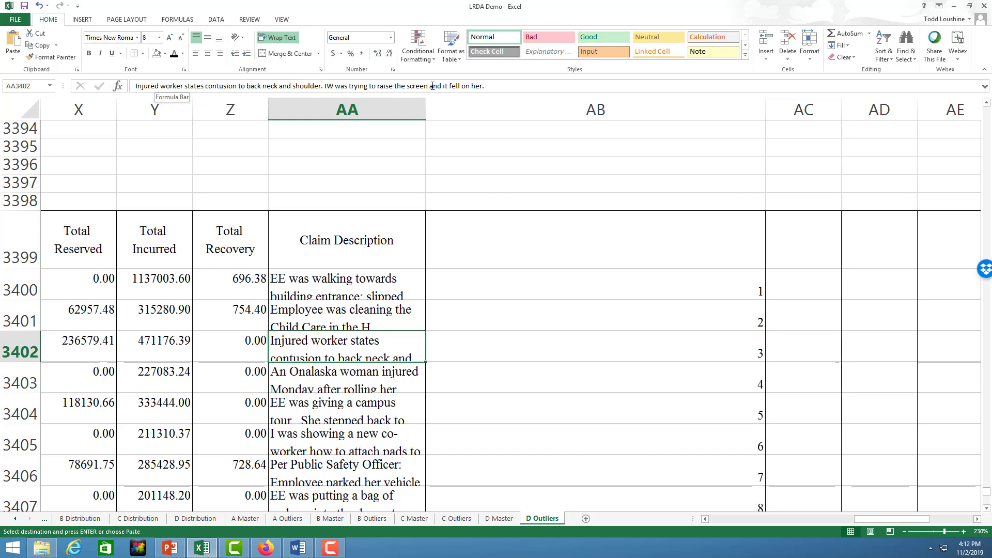
{"action": "left_click", "coordinate": [370, 376]}
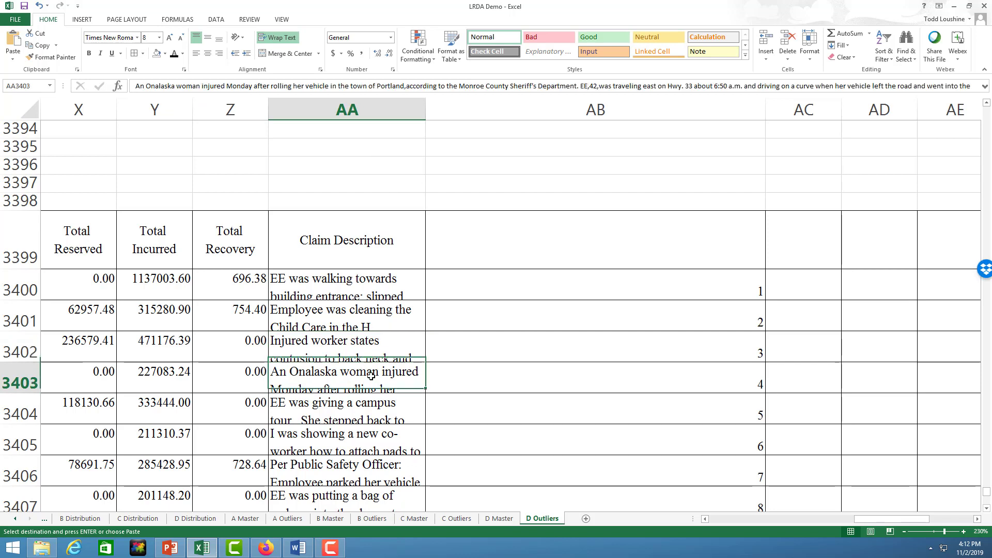
{"action": "left_click", "coordinate": [363, 416]}
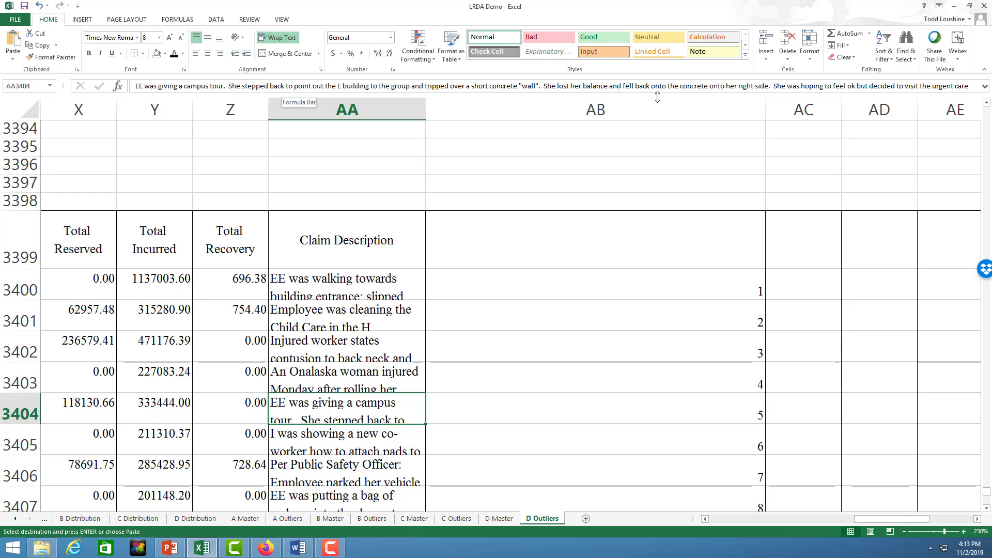
{"action": "scroll", "coordinate": [458, 206], "scroll_direction": "down", "scroll_amount": 1}
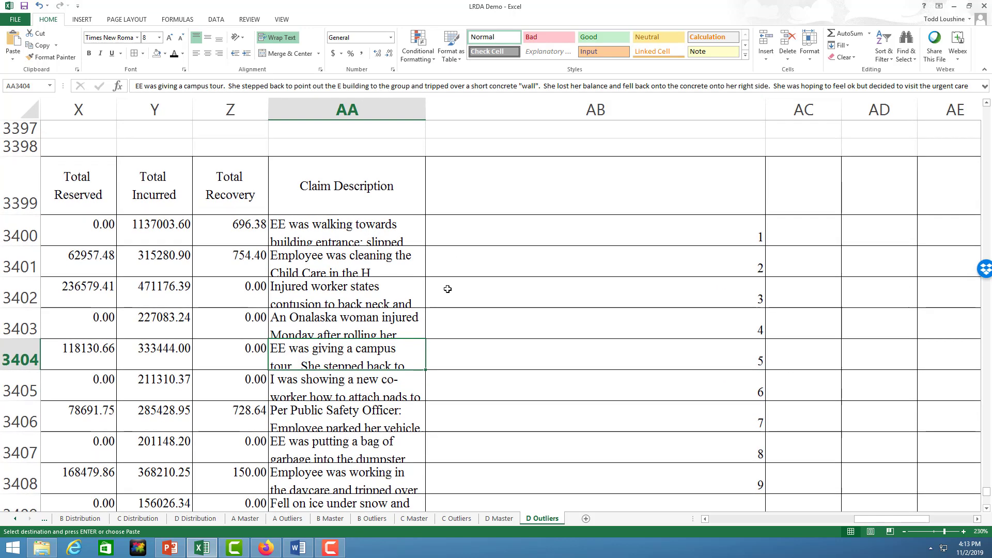
{"action": "key", "text": "Down"}
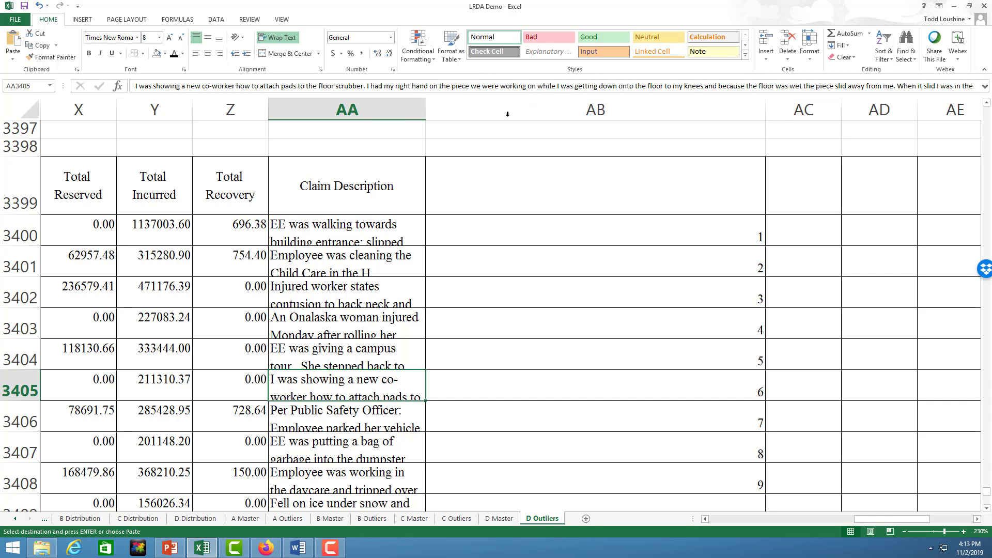
- Read further outlier claim descriptions between AA3409 and AA3414
{"action": "scroll", "coordinate": [390, 304], "scroll_direction": "down", "scroll_amount": 3}
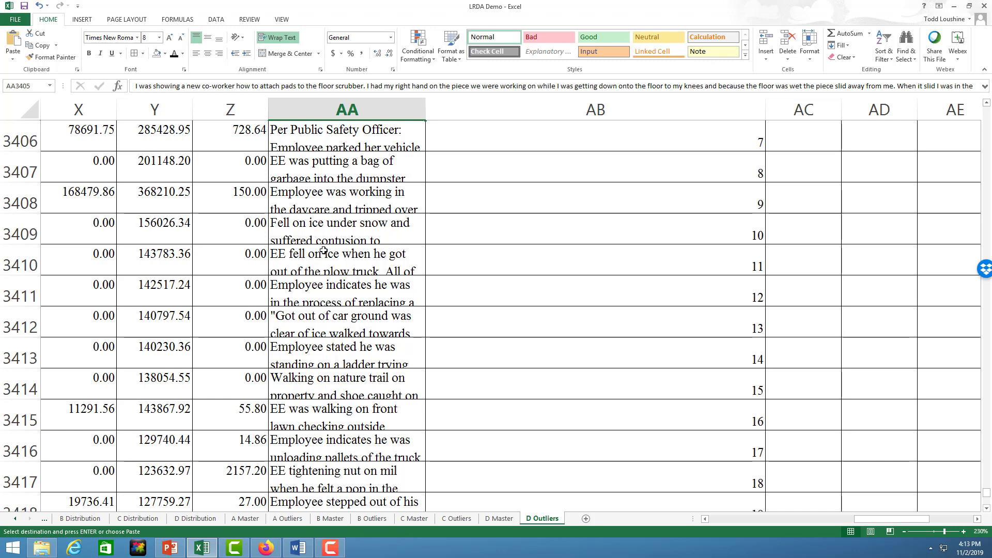
{"action": "left_click", "coordinate": [339, 226]}
{"action": "left_click", "coordinate": [341, 257]}
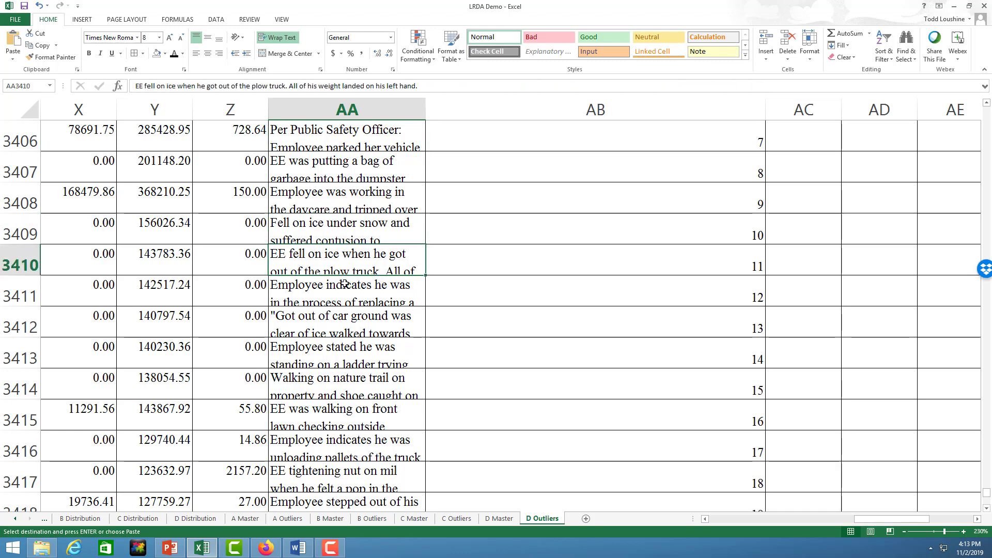
{"action": "left_click", "coordinate": [345, 287]}
{"action": "left_click", "coordinate": [340, 348]}
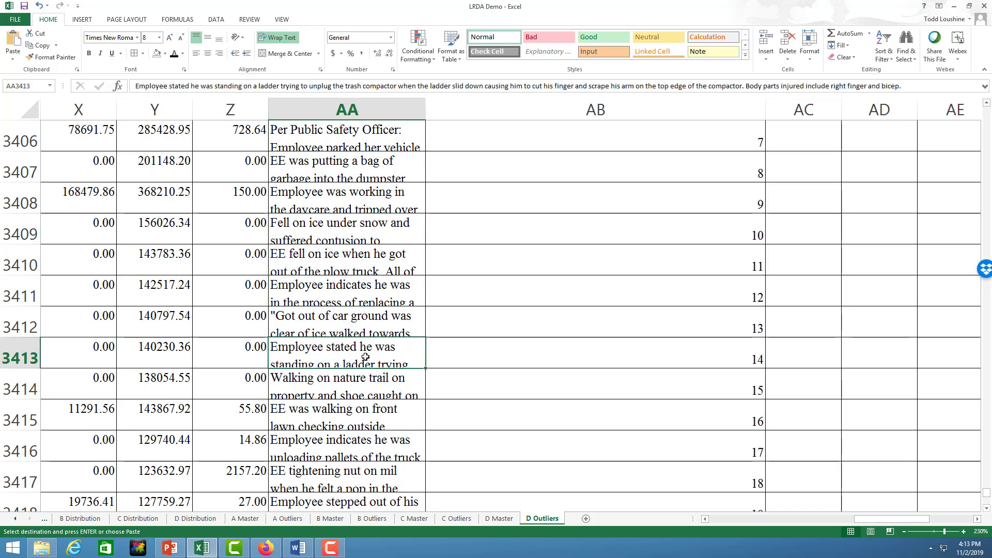
{"action": "left_click", "coordinate": [389, 394]}
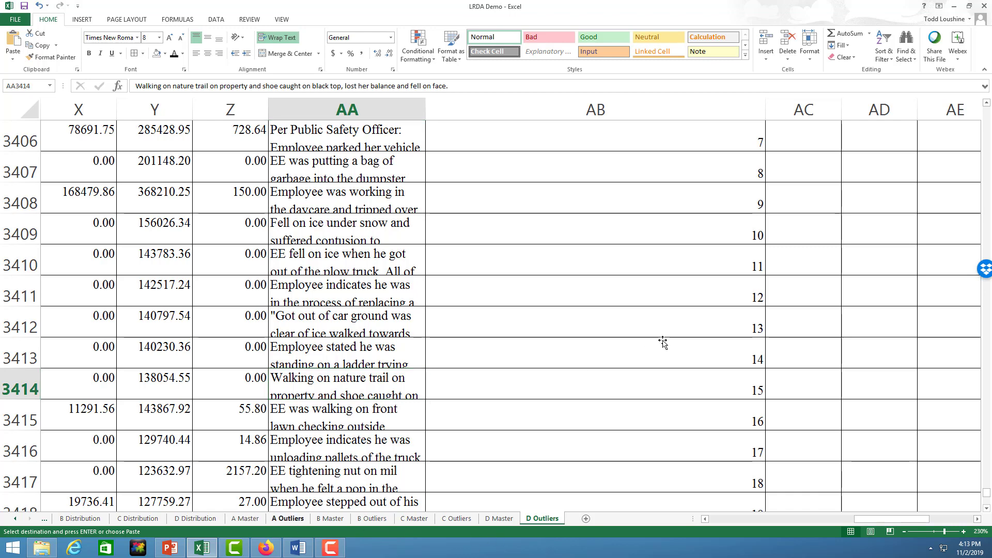
- Open the A Outliers sheet and examine its claim cost distribution chart
{"action": "left_click", "coordinate": [290, 518]}
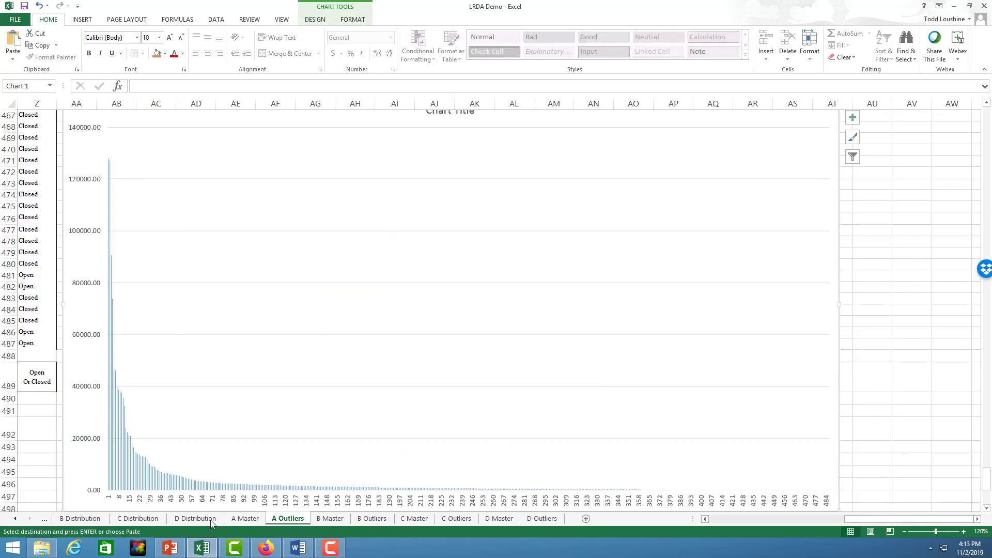
{"action": "left_click_drag", "start_coordinate": [852, 519], "coordinate": [850, 519]}
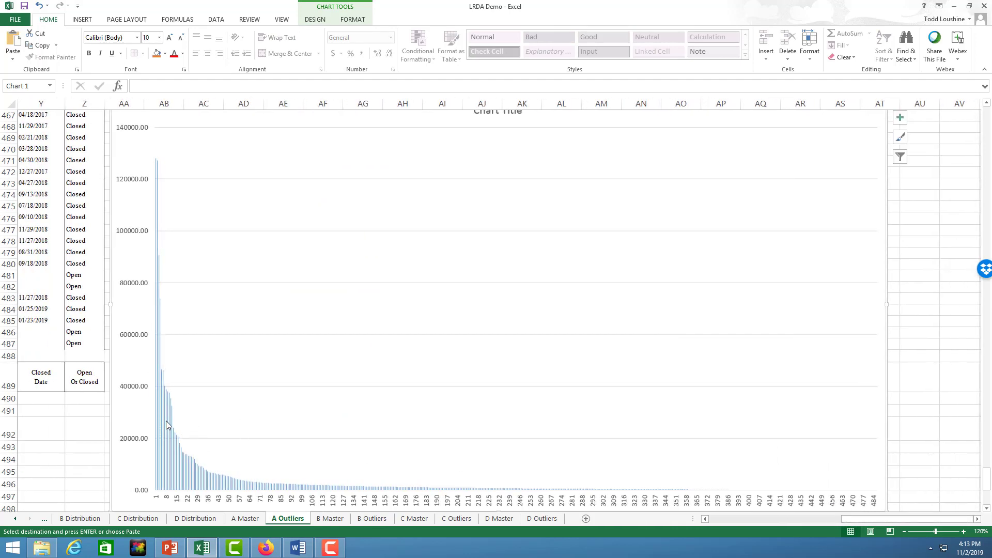
- Move the 12 costliest claims in rows 2 to 13 of A Outliers below the summary tables, starting at row 530
{"action": "mouse_move", "coordinate": [174, 432]}
{"action": "left_click_drag", "start_coordinate": [980, 477], "coordinate": [950, 120]}
{"action": "left_click_drag", "start_coordinate": [937, 519], "coordinate": [850, 532]}
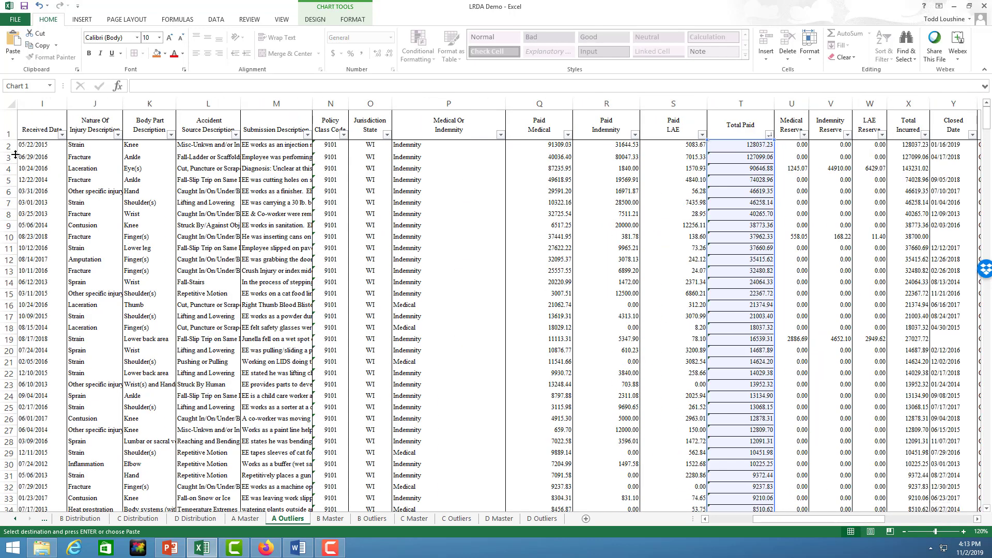
{"action": "left_click_drag", "start_coordinate": [11, 146], "coordinate": [9, 237]}
{"action": "right_click", "coordinate": [9, 237]}
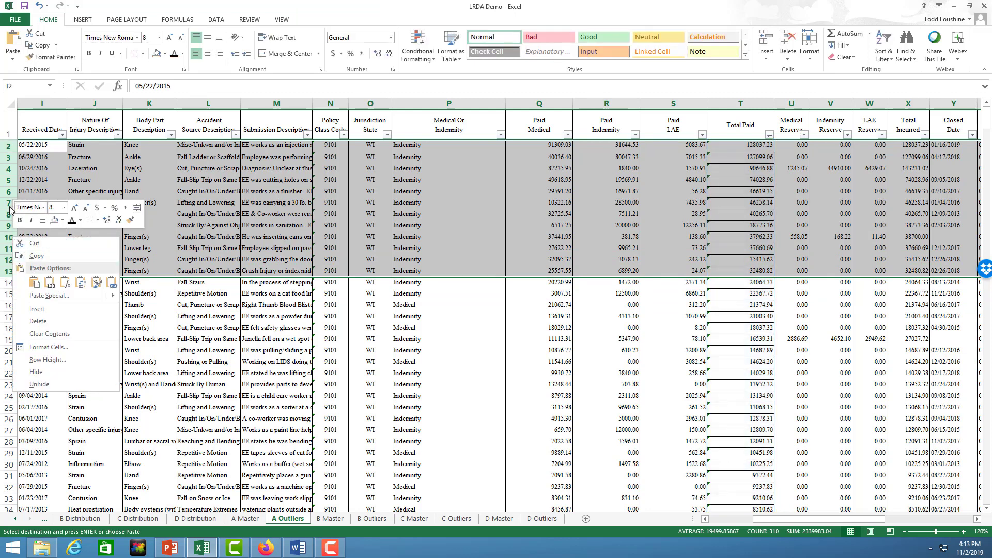
{"action": "key", "text": "Escape"}
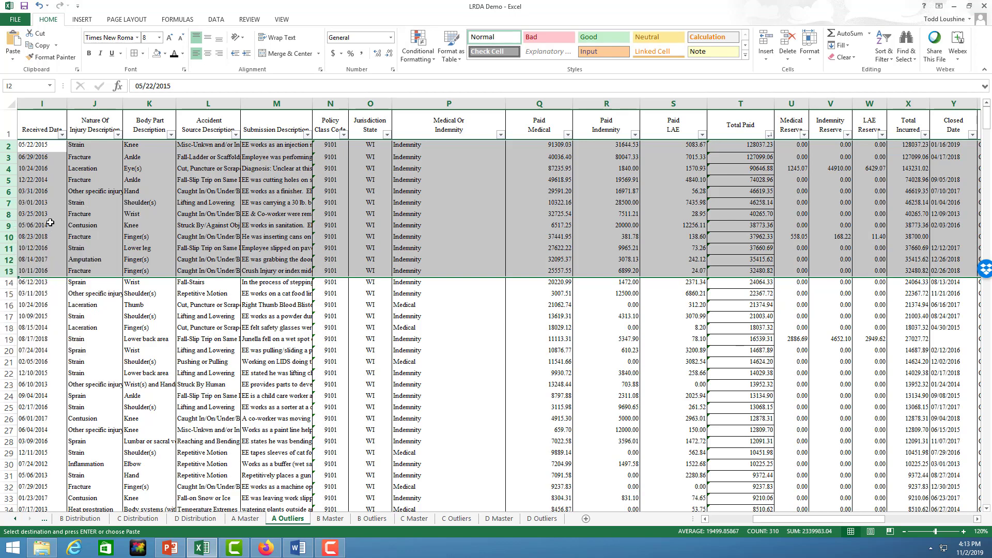
{"action": "left_click_drag", "start_coordinate": [986, 117], "coordinate": [986, 488]}
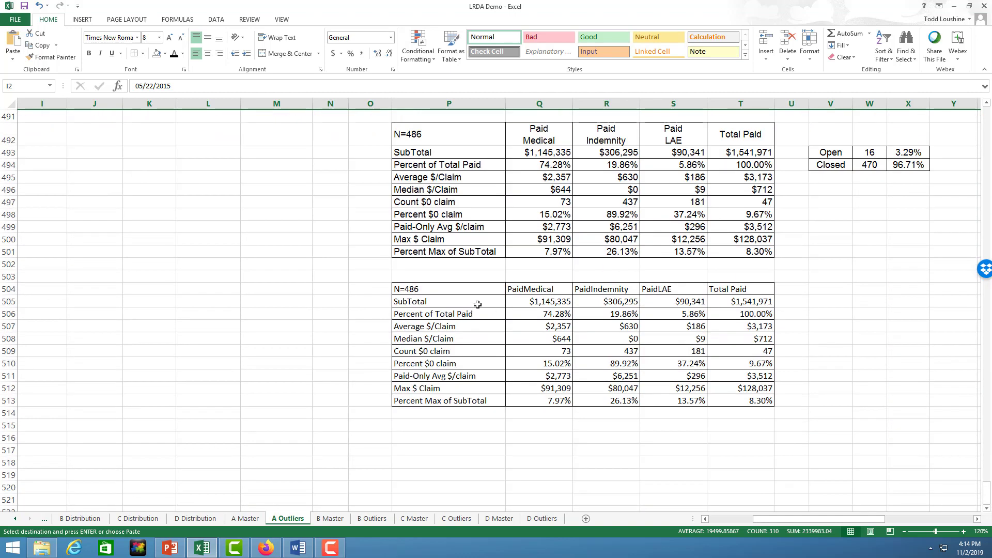
{"action": "scroll", "coordinate": [88, 438], "scroll_direction": "down", "scroll_amount": 2}
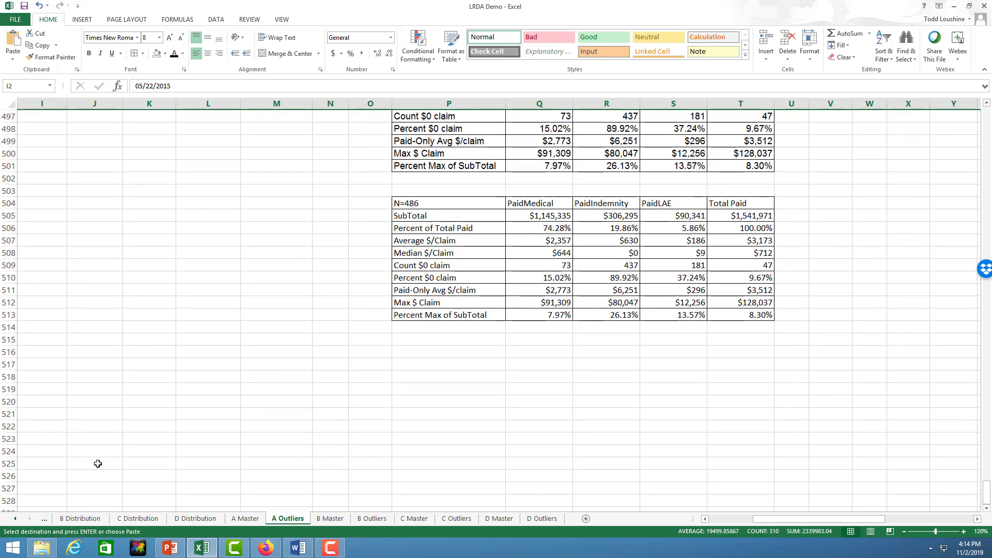
{"action": "scroll", "coordinate": [43, 485], "scroll_direction": "down", "scroll_amount": 1}
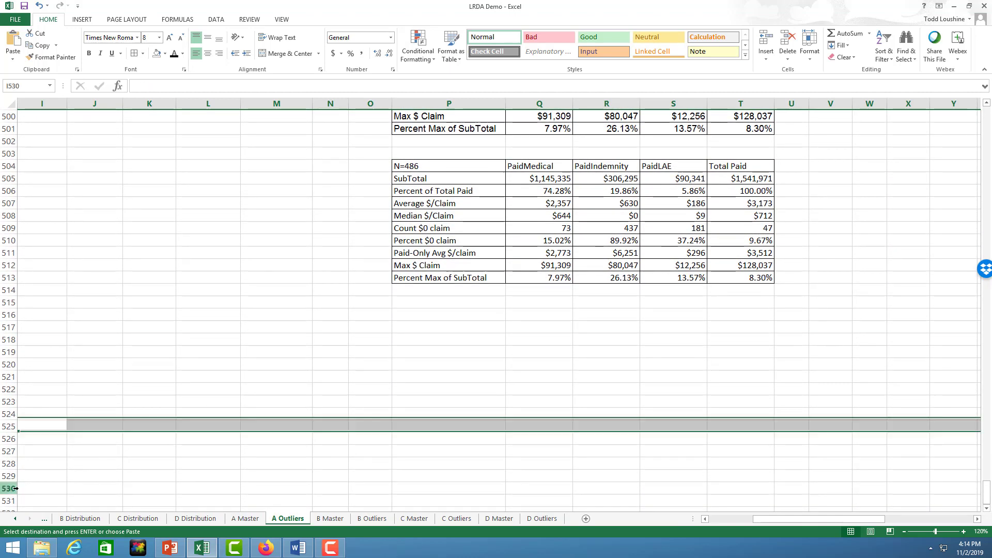
{"action": "left_click", "coordinate": [10, 489]}
{"action": "key", "text": "Return"}
{"action": "left_click", "coordinate": [687, 426]}
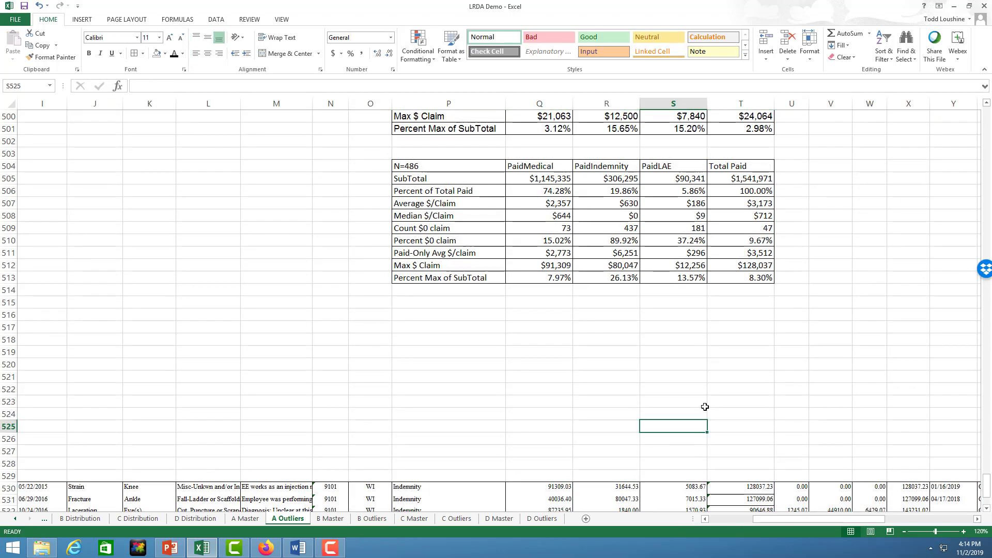
- Compare the remaining claims' Total Paid subtotal in T493 with the A Master subtotal in T505
{"action": "scroll", "coordinate": [919, 259], "scroll_direction": "up", "scroll_amount": 4}
{"action": "left_click", "coordinate": [740, 206]}
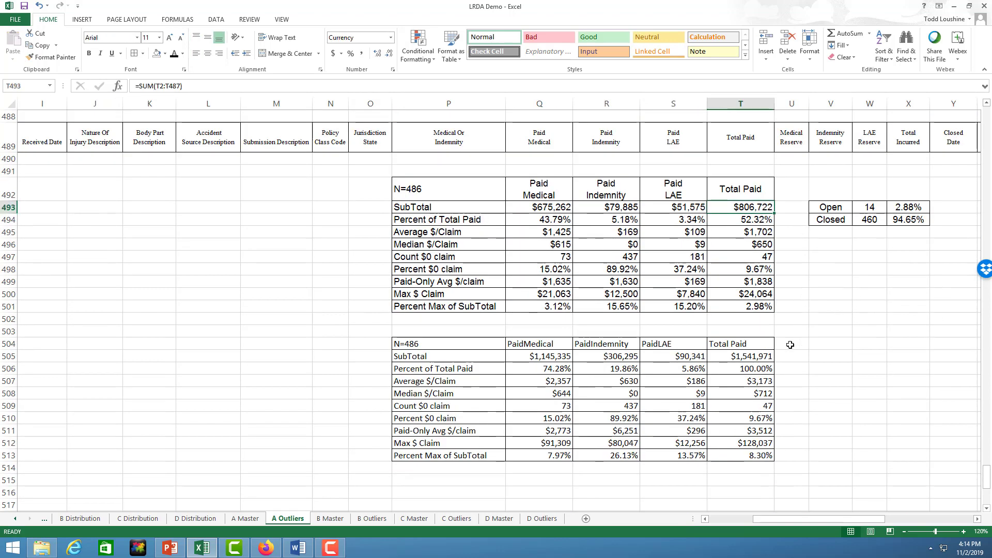
{"action": "left_click", "coordinate": [756, 359]}
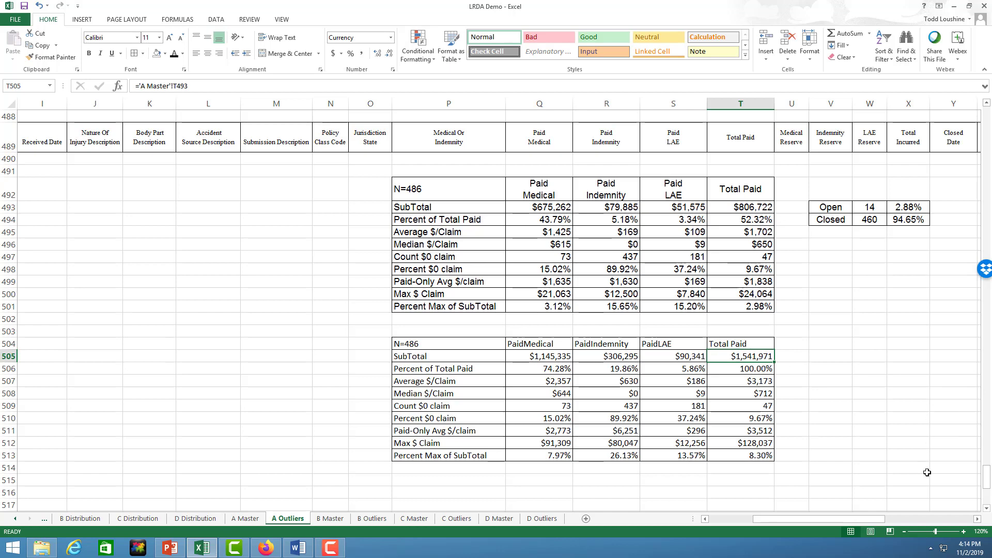
- Examine the cost distribution chart of the remaining claims for the next break, and identify the claim at that point
{"action": "left_click", "coordinate": [910, 518]}
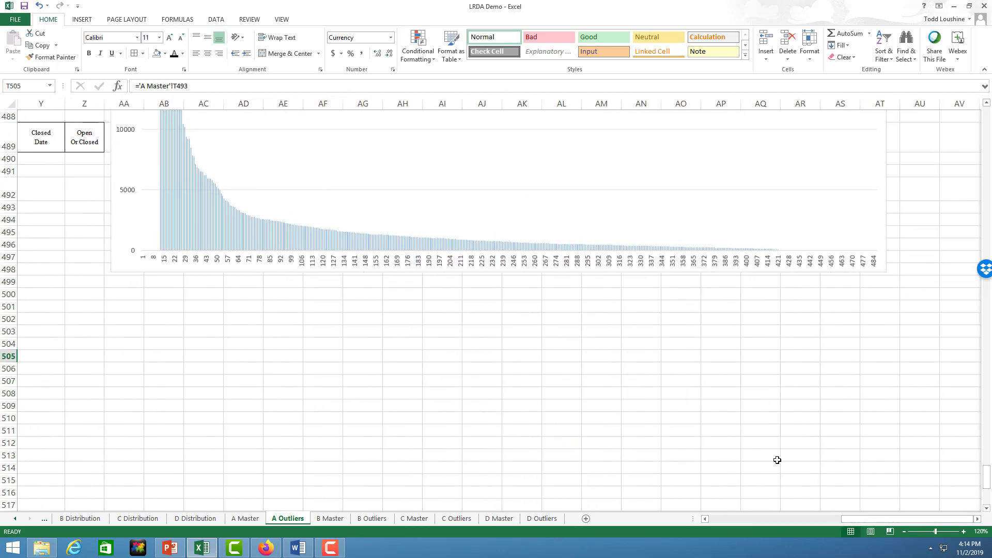
{"action": "scroll", "coordinate": [777, 459], "scroll_direction": "up", "scroll_amount": 6}
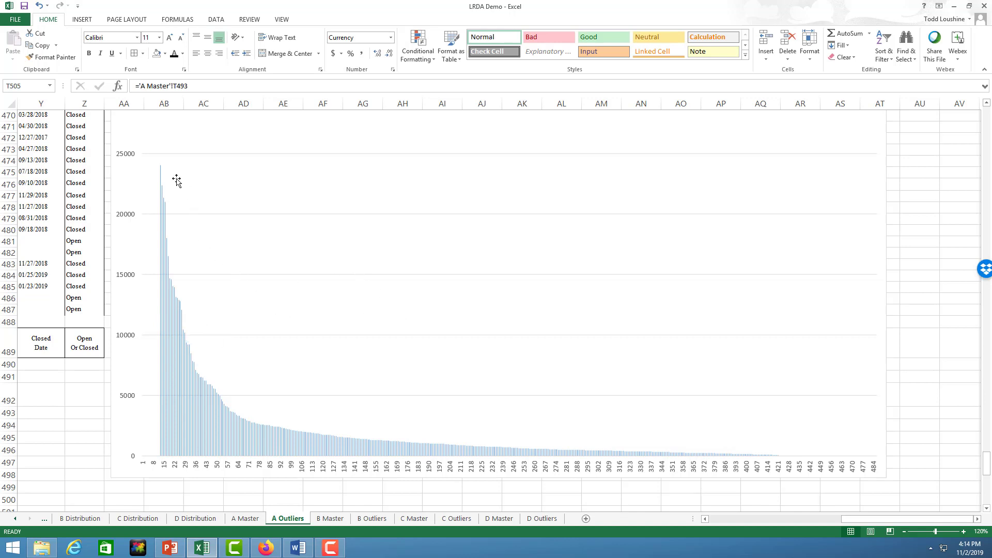
{"action": "scroll", "coordinate": [471, 412], "scroll_direction": "down", "scroll_amount": 2}
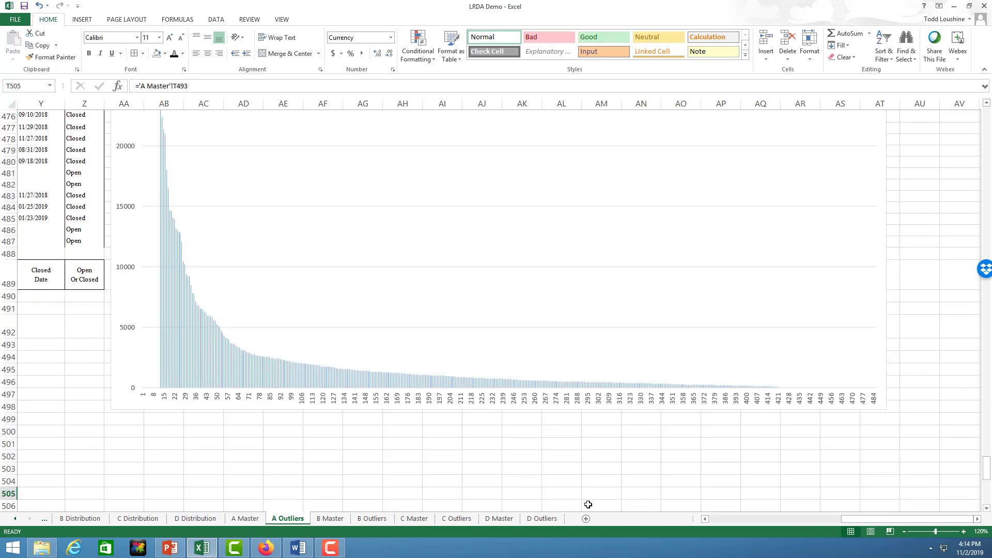
{"action": "key", "text": "Up"}
{"action": "key", "text": "Up"}
{"action": "key", "text": "Up"}
{"action": "key", "text": "Up"}
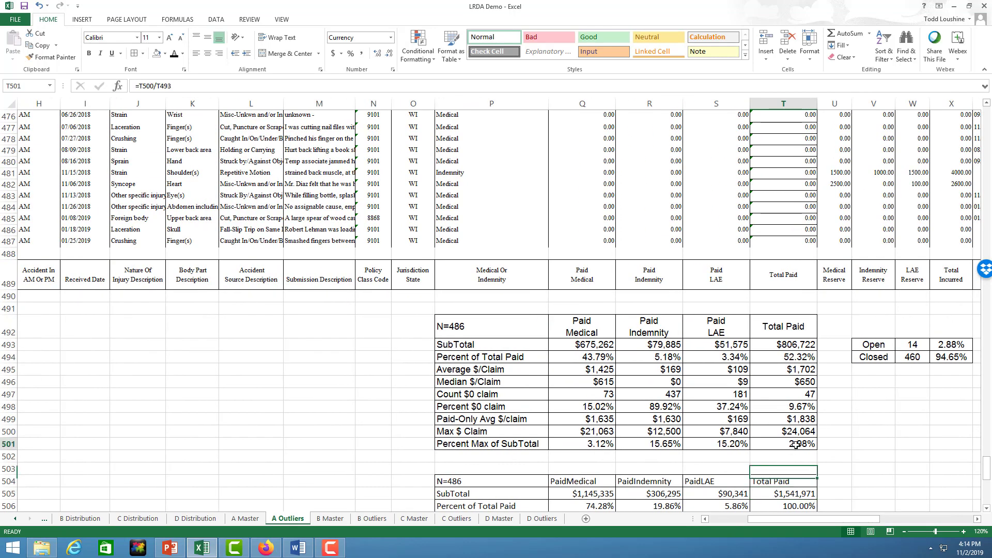
{"action": "left_click_drag", "start_coordinate": [872, 520], "coordinate": [938, 519]}
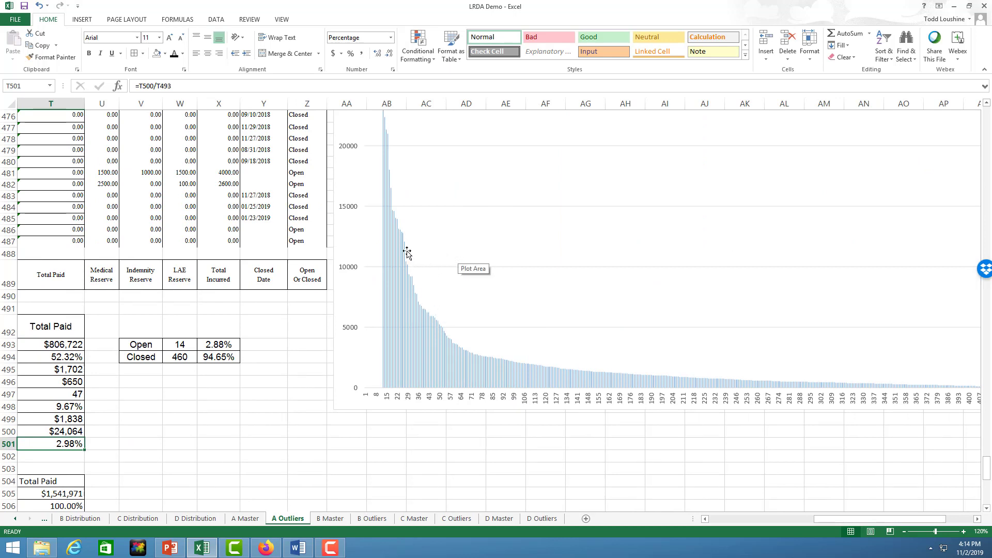
{"action": "mouse_move", "coordinate": [405, 253]}
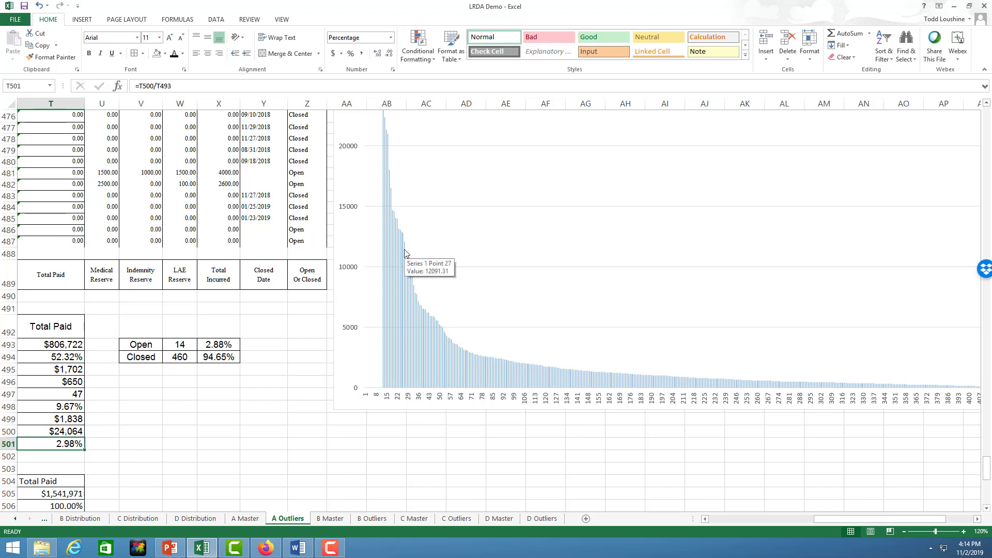
- Move the next 15 costliest claims in rows 14 to 28 directly beneath the separated outliers, starting at row 542
{"action": "left_click_drag", "start_coordinate": [985, 463], "coordinate": [959, 64]}
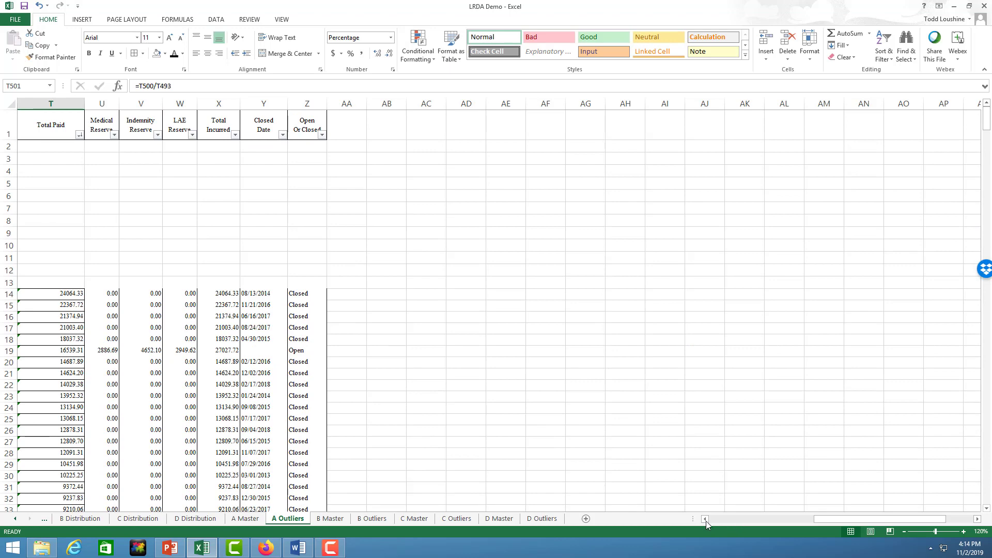
{"action": "left_click_drag", "start_coordinate": [705, 520], "coordinate": [706, 519]}
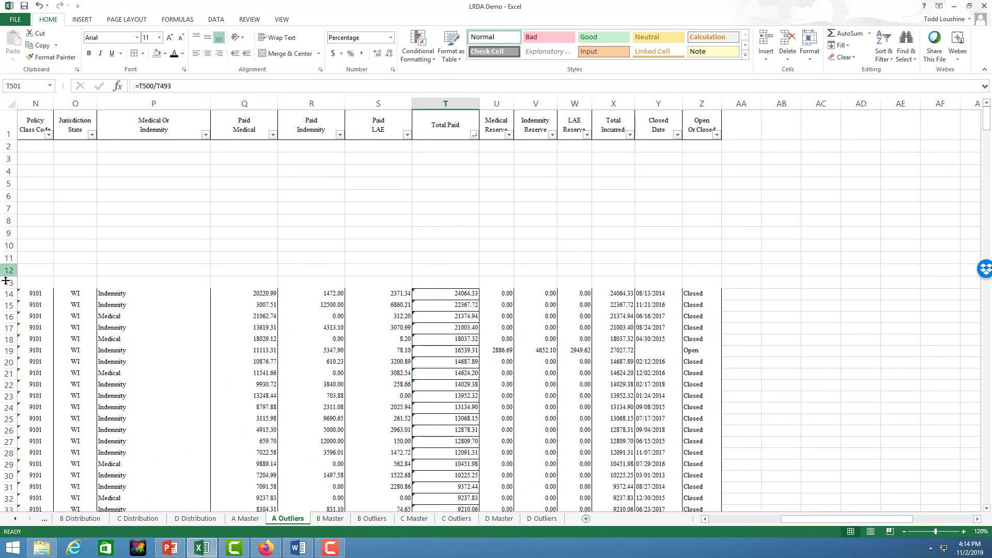
{"action": "left_click_drag", "start_coordinate": [6, 293], "coordinate": [8, 449]}
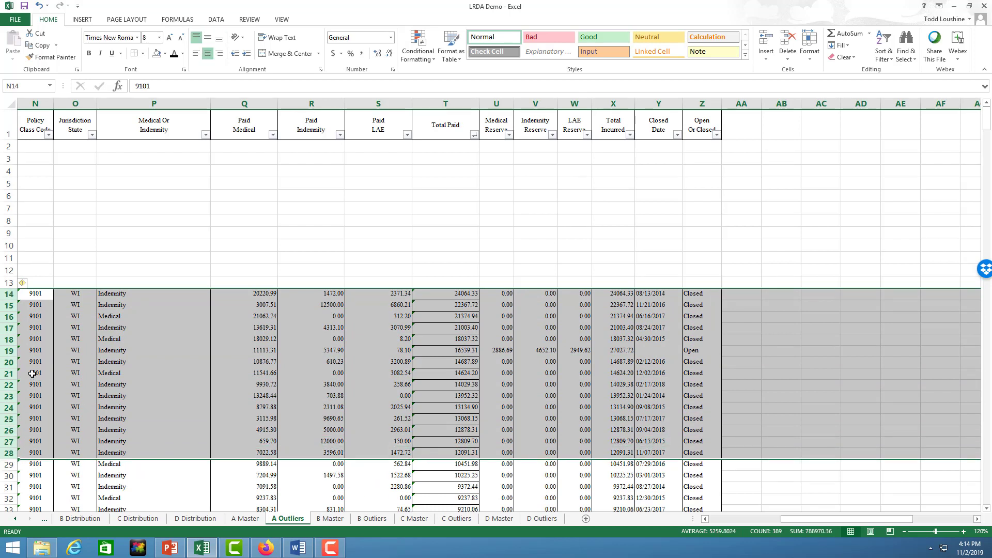
{"action": "right_click", "coordinate": [13, 375]}
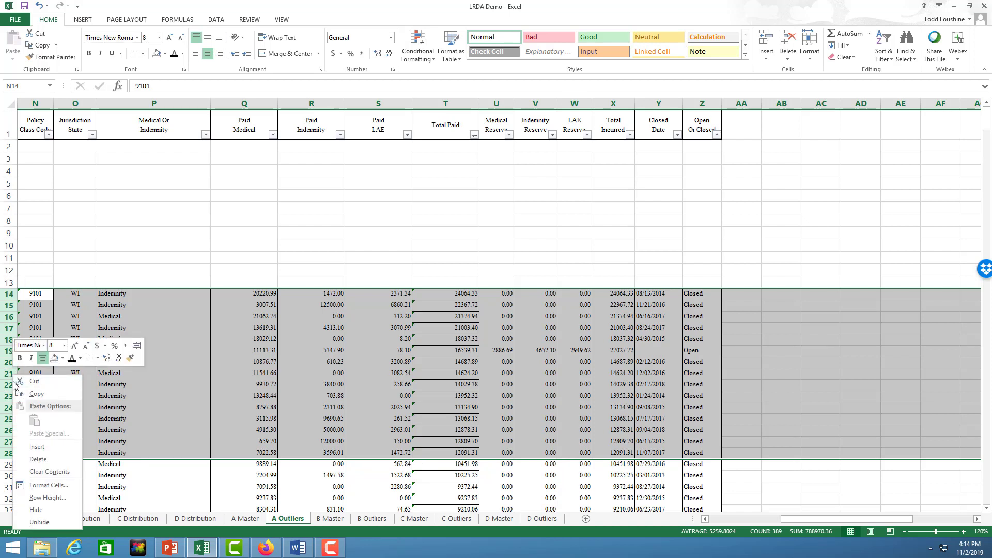
{"action": "key", "text": "Escape"}
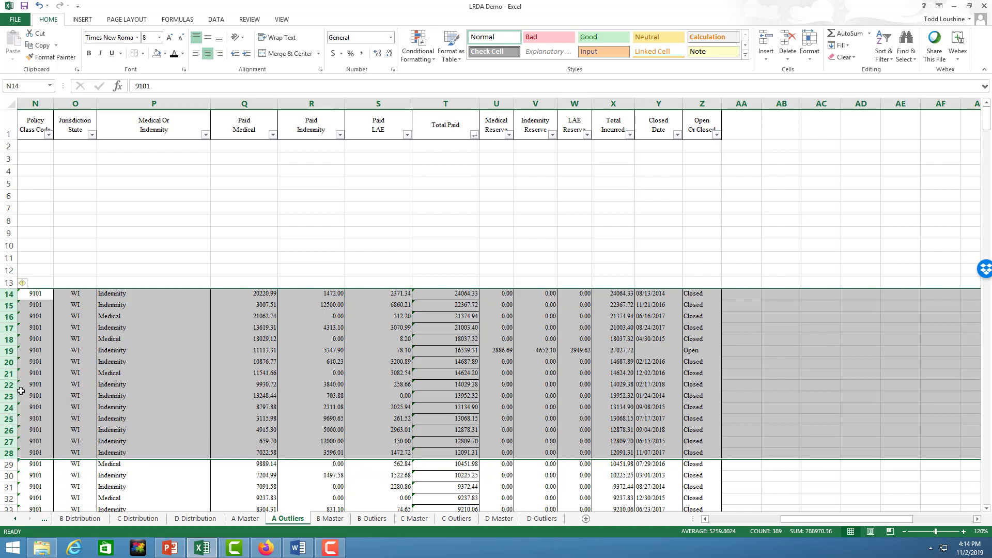
{"action": "key", "text": "ctrl+c"}
{"action": "left_click_drag", "start_coordinate": [986, 119], "coordinate": [987, 488]}
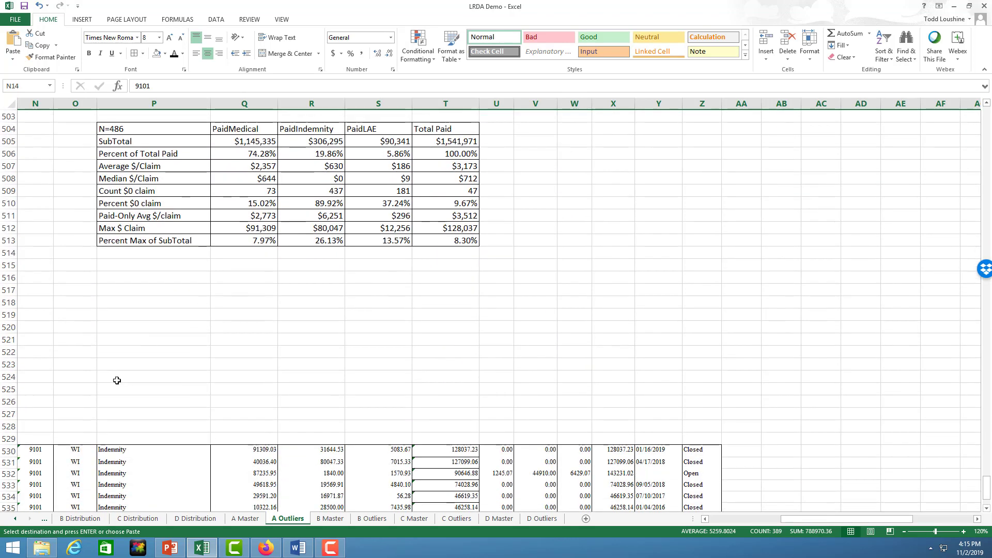
{"action": "scroll", "coordinate": [143, 363], "scroll_direction": "down", "scroll_amount": 3}
{"action": "scroll", "coordinate": [143, 363], "scroll_direction": "down", "scroll_amount": 2}
{"action": "left_click", "coordinate": [9, 328]}
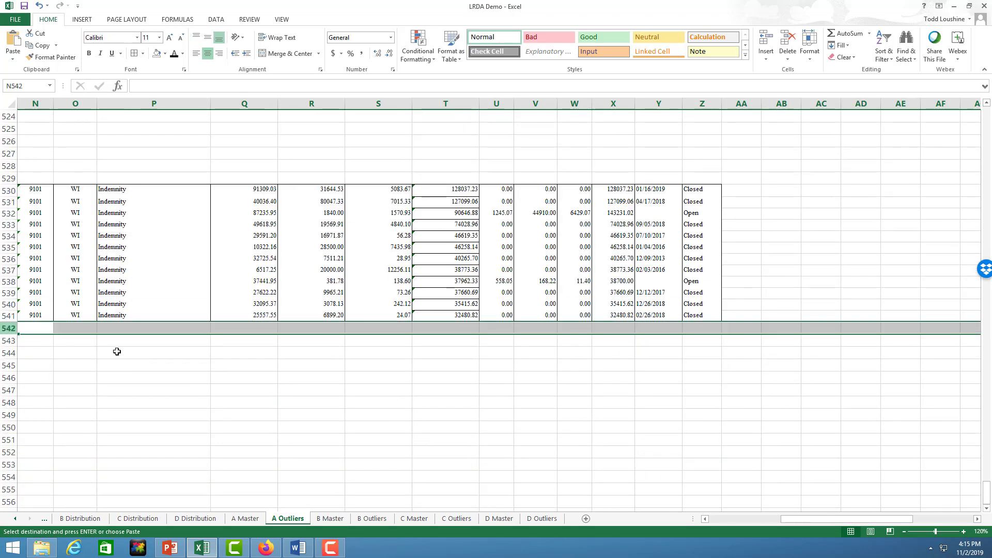
{"action": "key", "text": "Return"}
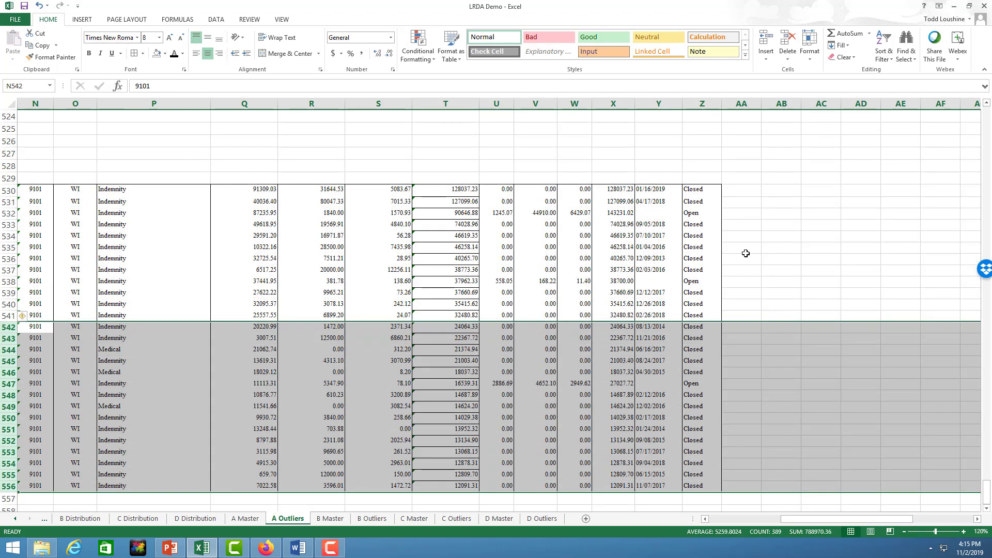
- Start numbering the separated outlier claims by entering 1, 2 and 3 in AA530:AA532
{"action": "left_click", "coordinate": [742, 248]}
{"action": "left_click", "coordinate": [736, 191]}
{"action": "type", "text": "1"}
{"action": "key", "text": "Return"}
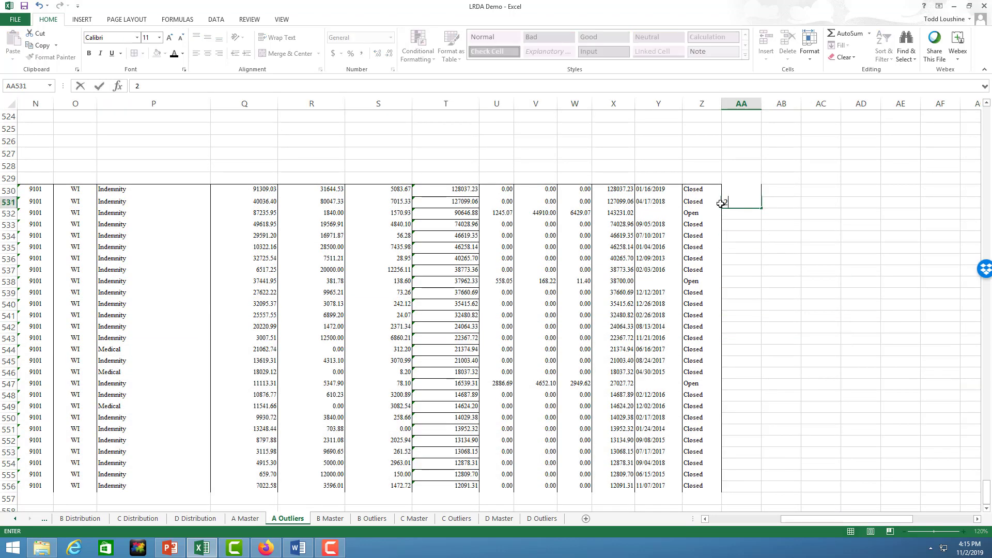
{"action": "type", "text": "2"}
{"action": "key", "text": "Return"}
{"action": "type", "text": "3"}
{"action": "key", "text": "Return"}
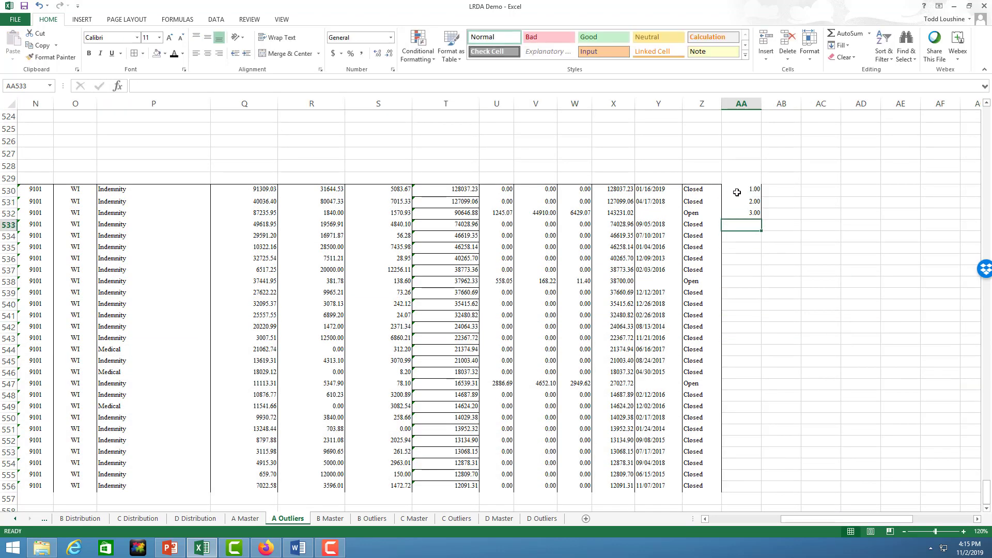
- Format the numbers in AA530:AA532 as General and extend the numbering series down to AA556
{"action": "left_click_drag", "start_coordinate": [736, 192], "coordinate": [733, 209]}
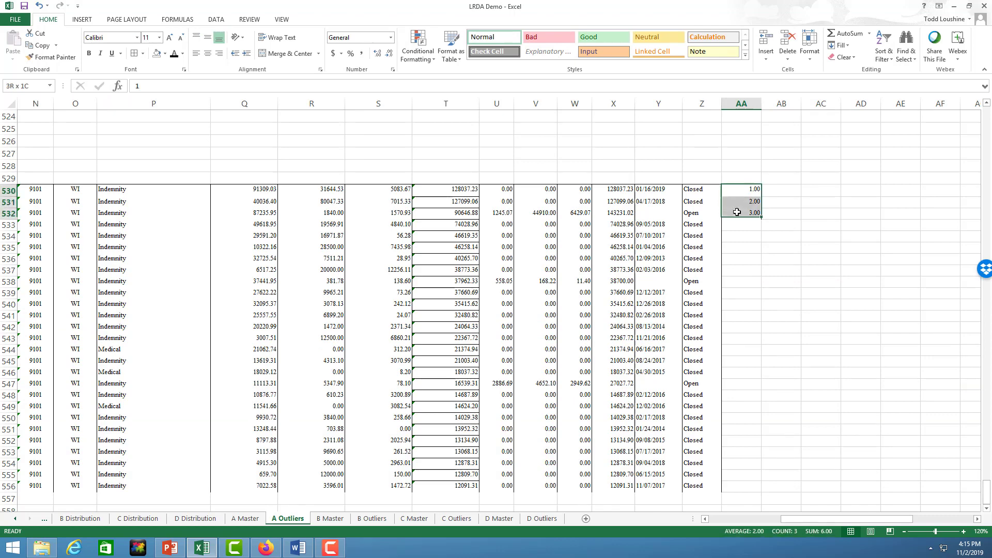
{"action": "left_click", "coordinate": [391, 38]}
{"action": "left_click", "coordinate": [369, 55]}
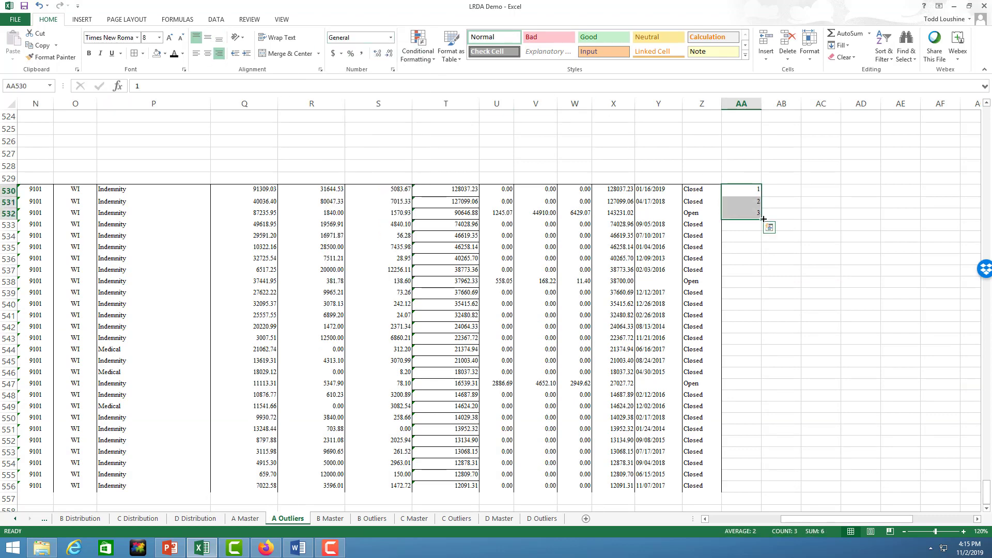
{"action": "double_click", "coordinate": [761, 219]}
{"action": "left_click", "coordinate": [853, 382]}
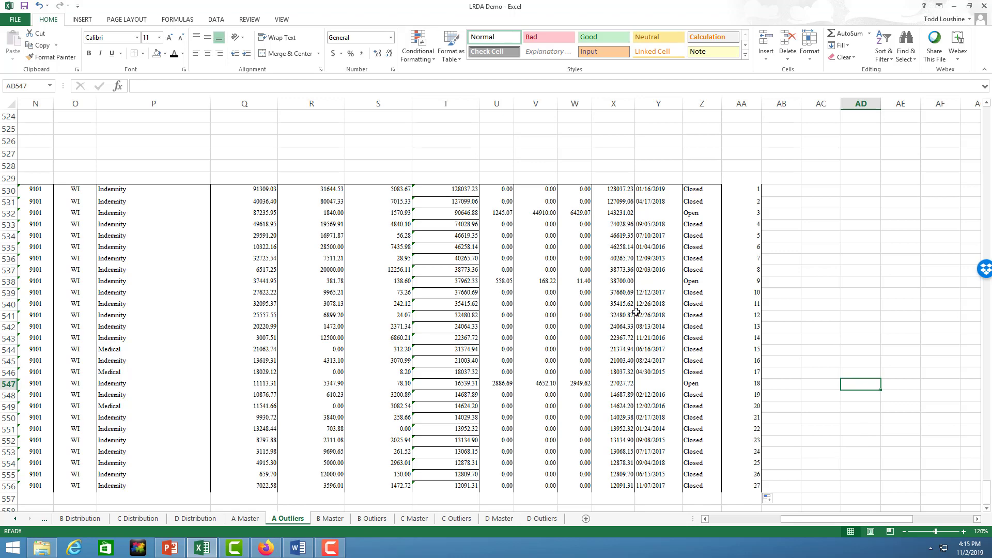
- Examine the cost distribution chart for the claims left after both groups of outliers were separated
{"action": "scroll", "coordinate": [638, 310], "scroll_direction": "up", "scroll_amount": 12}
{"action": "scroll", "coordinate": [583, 238], "scroll_direction": "up", "scroll_amount": 1}
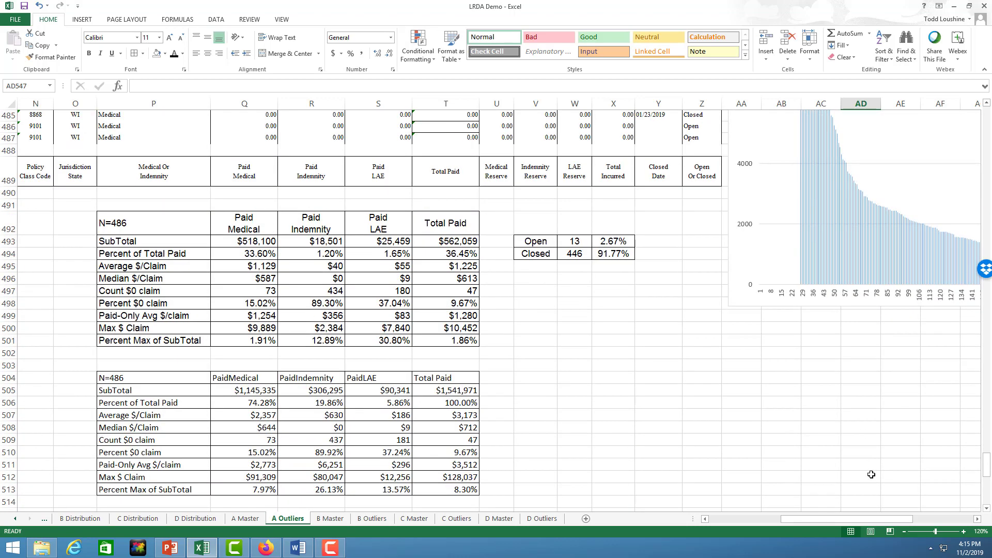
{"action": "left_click_drag", "start_coordinate": [871, 519], "coordinate": [892, 519]}
{"action": "scroll", "coordinate": [768, 410], "scroll_direction": "right", "scroll_amount": 2}
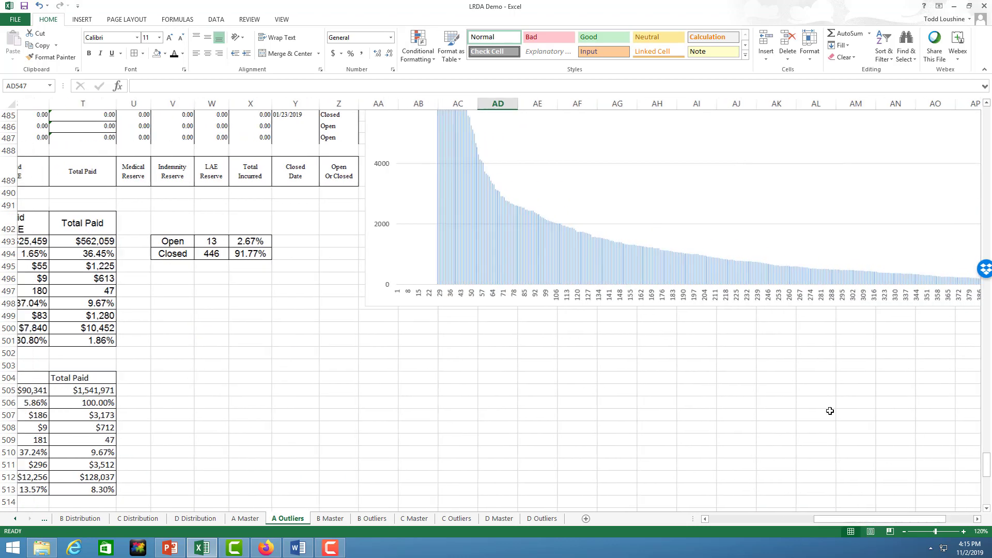
{"action": "scroll", "coordinate": [780, 377], "scroll_direction": "up", "scroll_amount": 7}
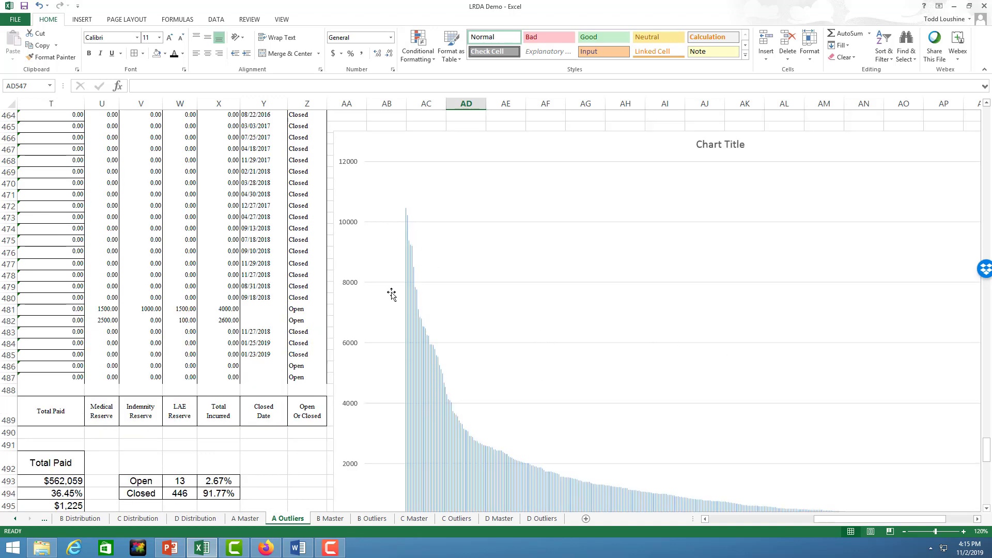
{"action": "scroll", "coordinate": [395, 398], "scroll_direction": "down", "scroll_amount": 5}
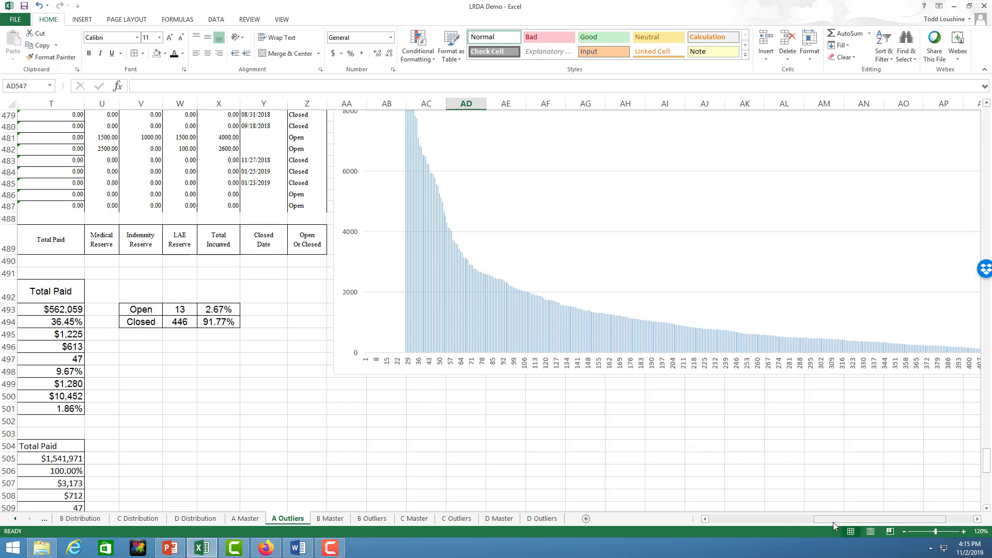
- Compare the remaining claims' summary table with the A Master summary, and check the numbered outlier list below
{"action": "left_click_drag", "start_coordinate": [833, 521], "coordinate": [805, 523]}
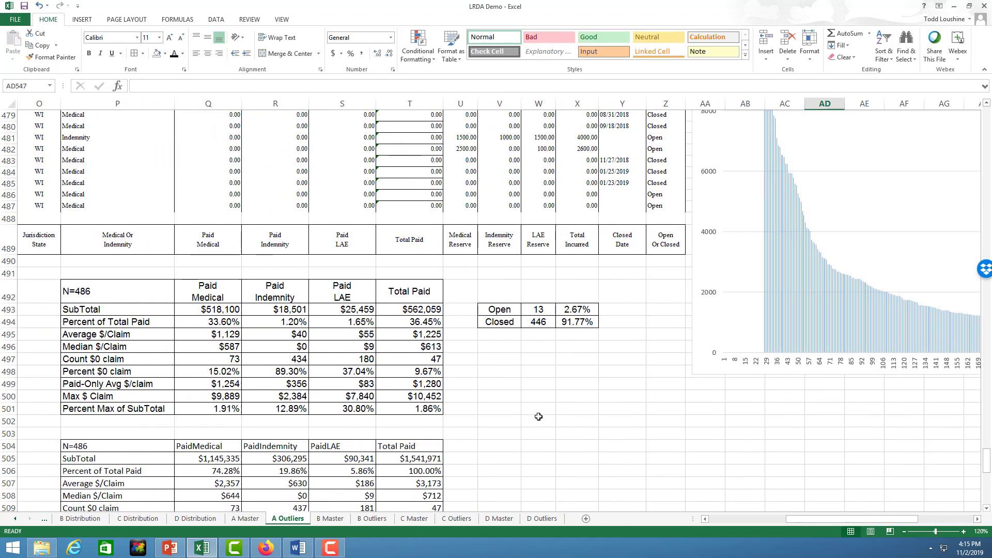
{"action": "scroll", "coordinate": [467, 420], "scroll_direction": "down", "scroll_amount": 1}
{"action": "scroll", "coordinate": [517, 431], "scroll_direction": "down", "scroll_amount": 16}
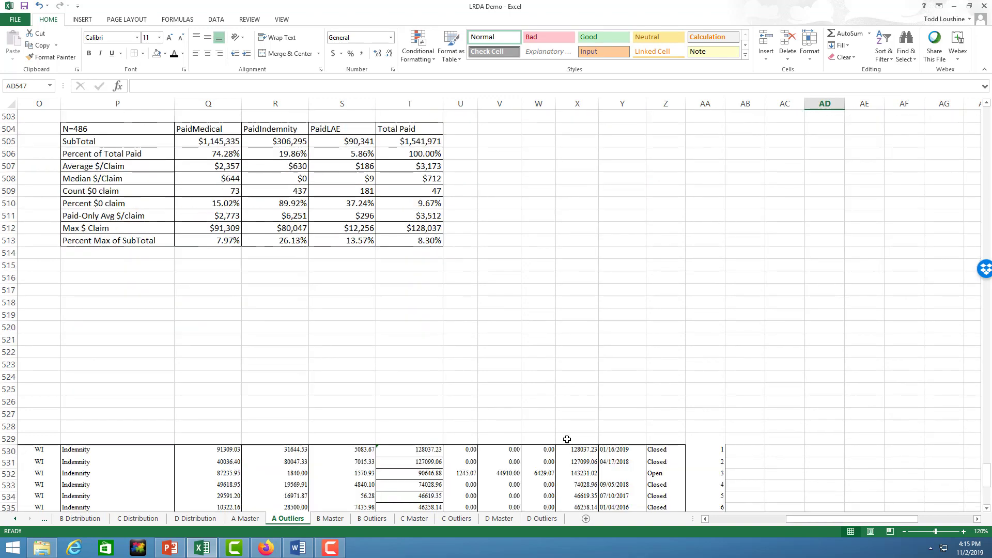
{"action": "scroll", "coordinate": [566, 436], "scroll_direction": "up", "scroll_amount": 10}
{"action": "scroll", "coordinate": [567, 429], "scroll_direction": "up", "scroll_amount": 8}
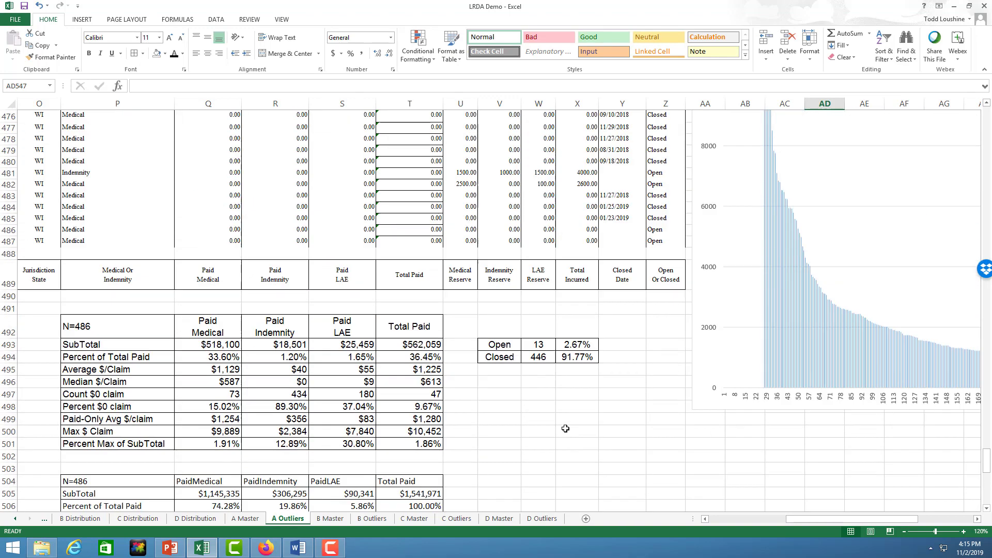
- Calculate the remaining claim count as =486-27 in O492 and relabel the upper summary table N=459
{"action": "left_click", "coordinate": [43, 332]}
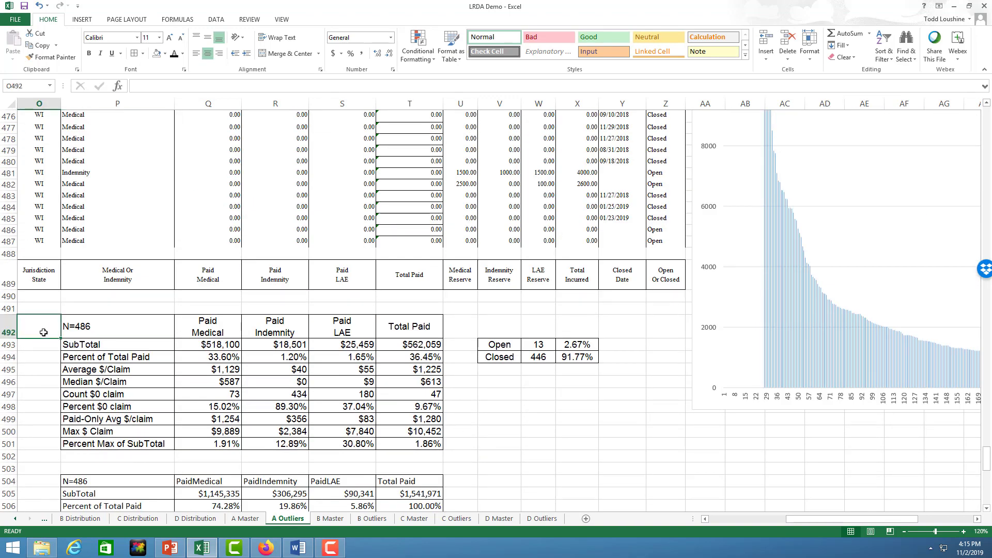
{"action": "type", "text": "=486-"}
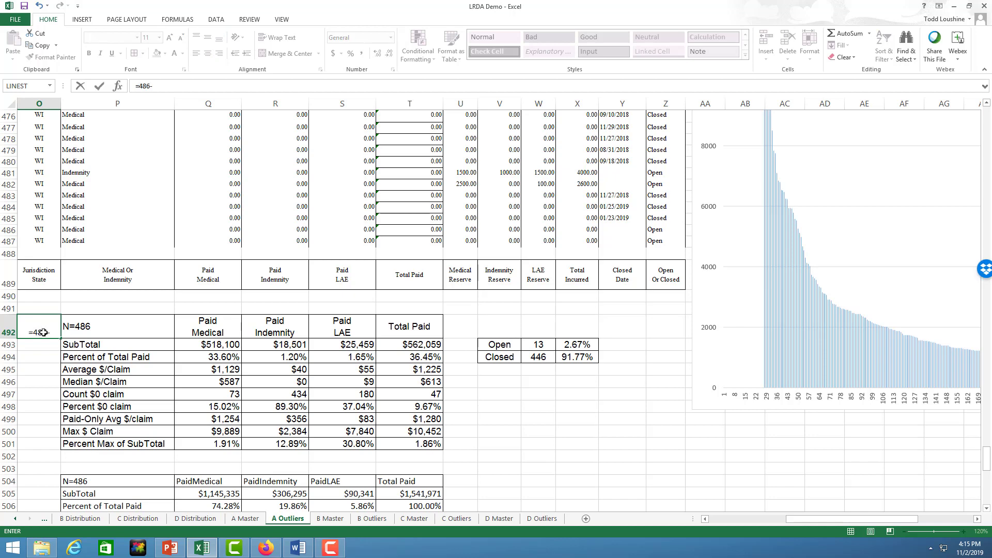
{"action": "type", "text": "27"}
{"action": "left_click", "coordinate": [99, 86]}
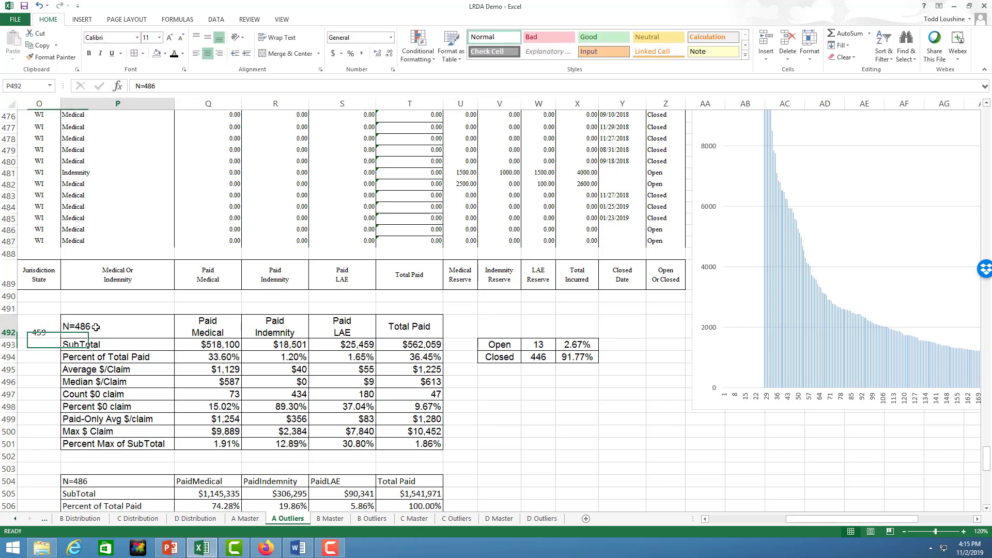
{"action": "key", "text": "Right"}
{"action": "left_click", "coordinate": [173, 84]}
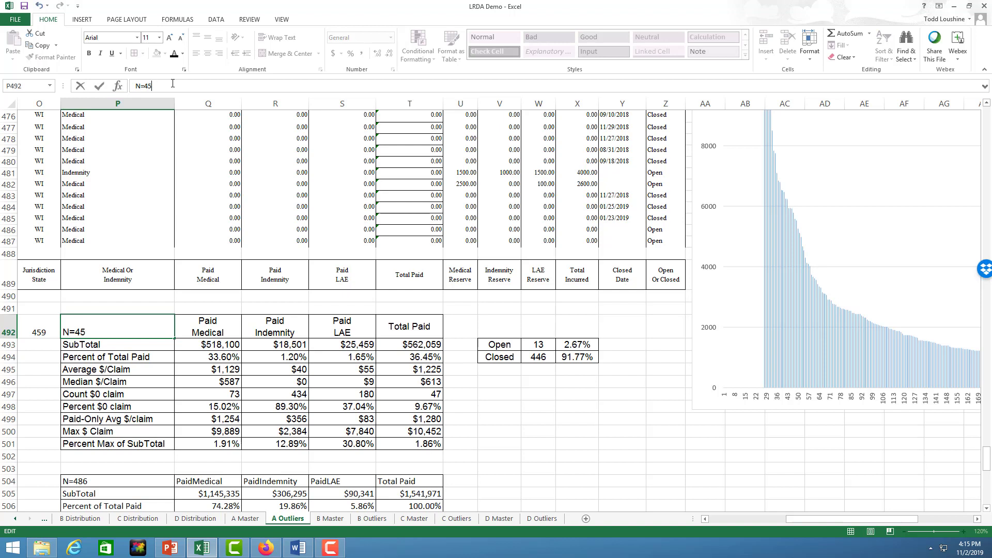
{"action": "type", "text": "459"}
{"action": "key", "text": "Return"}
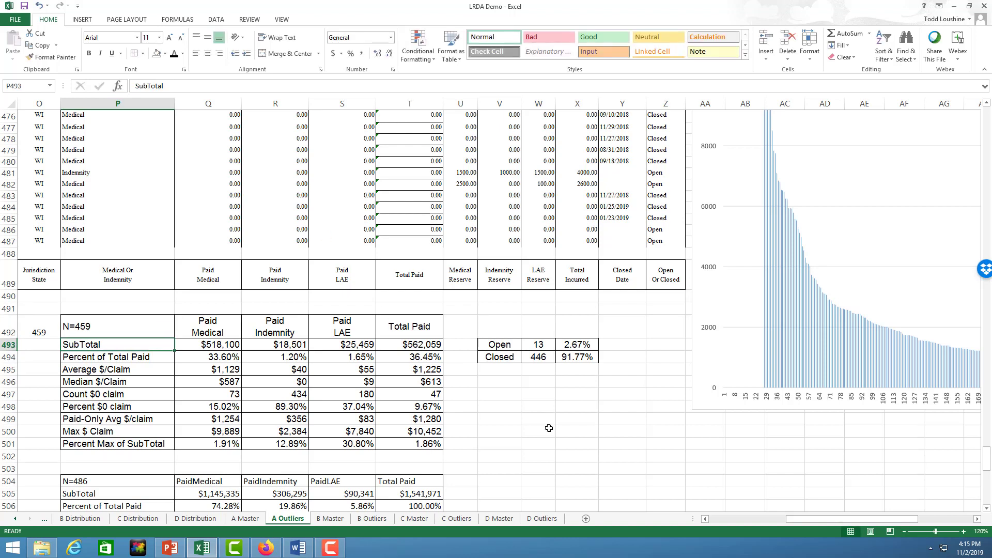
- Add a "new vs orginal" row label in P502 and enter =Q493/Q505 in Q502
{"action": "left_click", "coordinate": [154, 454]}
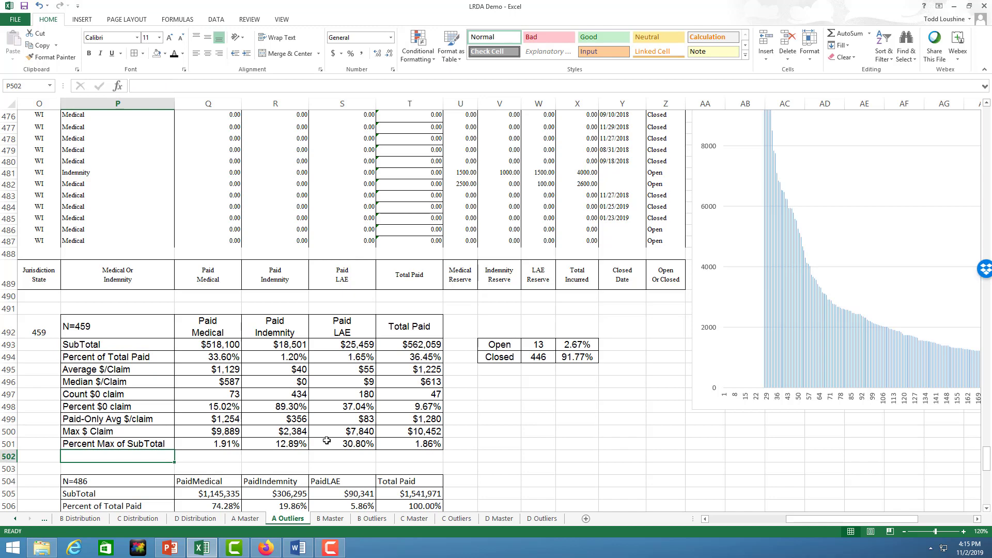
{"action": "type", "text": "new ve"}
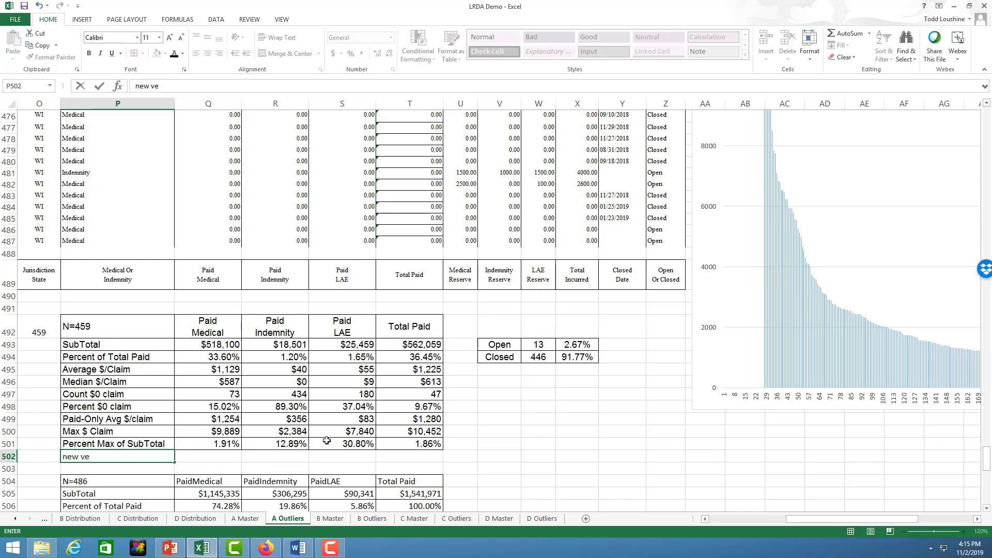
{"action": "type", "text": "rs orginal"}
{"action": "key", "text": "Tab"}
{"action": "type", "text": "="}
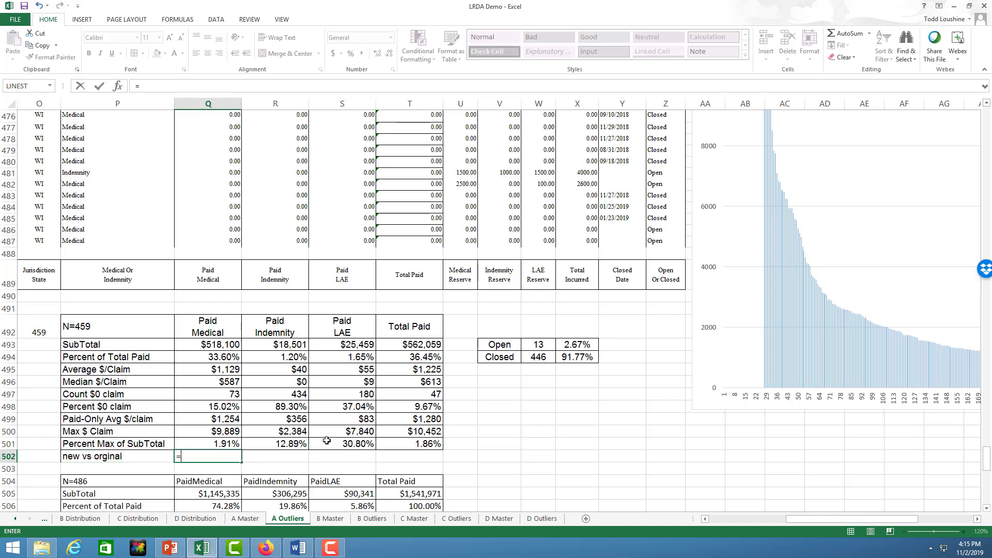
{"action": "left_click", "coordinate": [227, 345]}
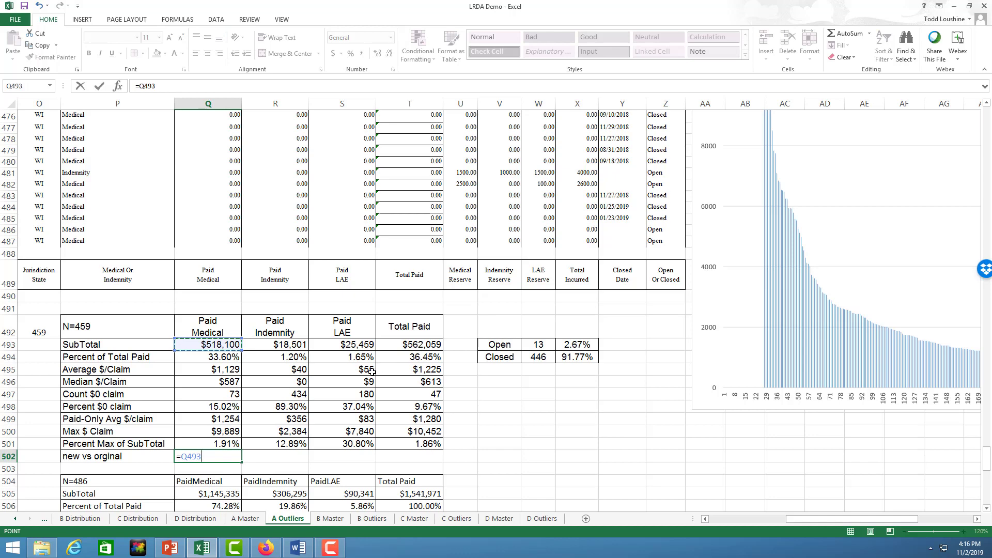
{"action": "type", "text": "/"}
{"action": "left_click", "coordinate": [227, 495]}
{"action": "key", "text": "Return"}
- Fill the ratio formula from Q502 across to T502 and format Q502:T502 as Percentage
{"action": "left_click", "coordinate": [234, 457]}
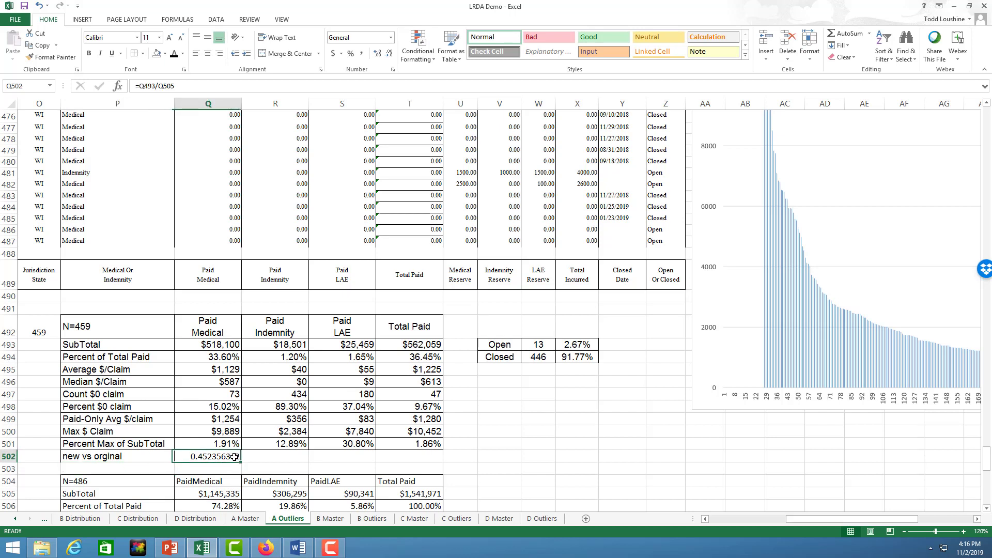
{"action": "left_click_drag", "start_coordinate": [237, 459], "coordinate": [433, 460]}
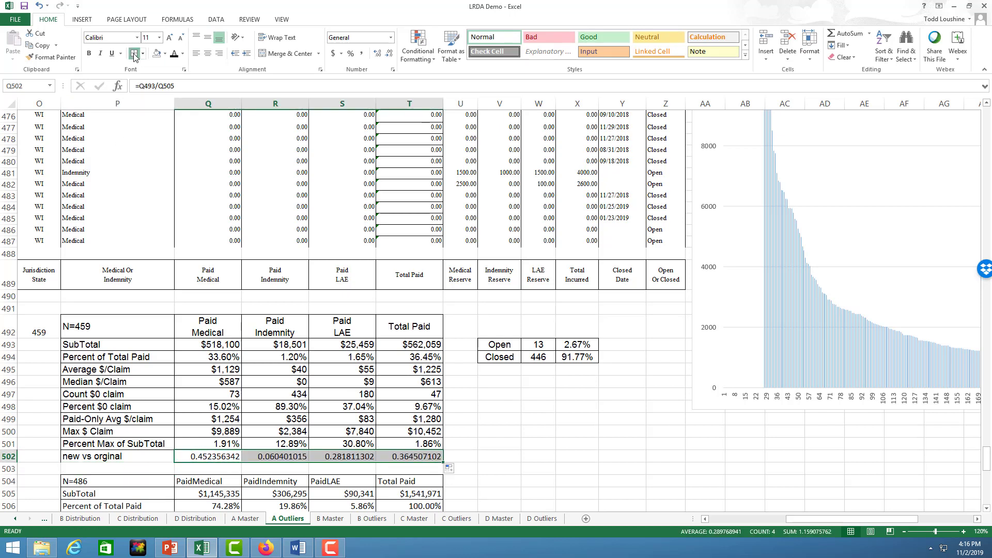
{"action": "left_click_drag", "start_coordinate": [428, 455], "coordinate": [230, 456]}
{"action": "left_click", "coordinate": [392, 40]}
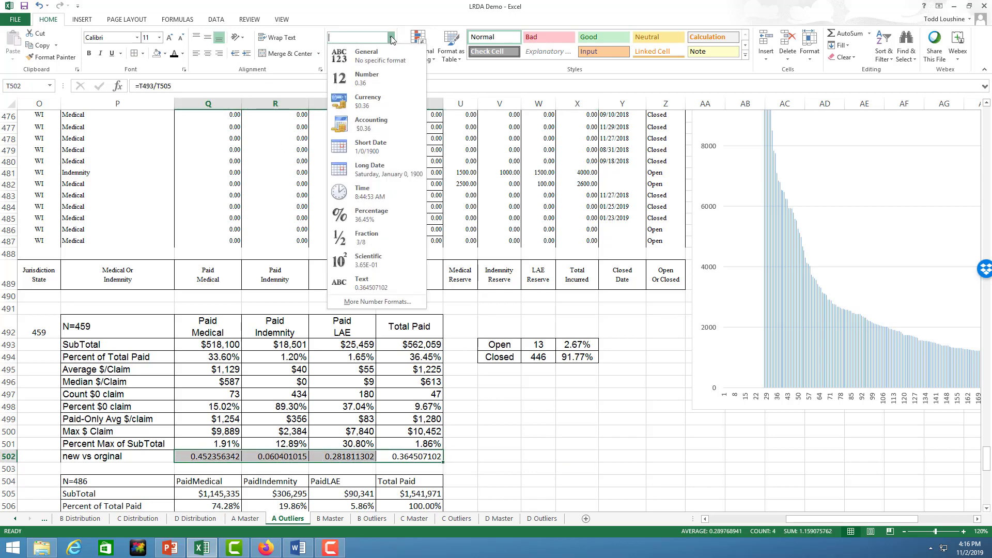
{"action": "left_click", "coordinate": [377, 214]}
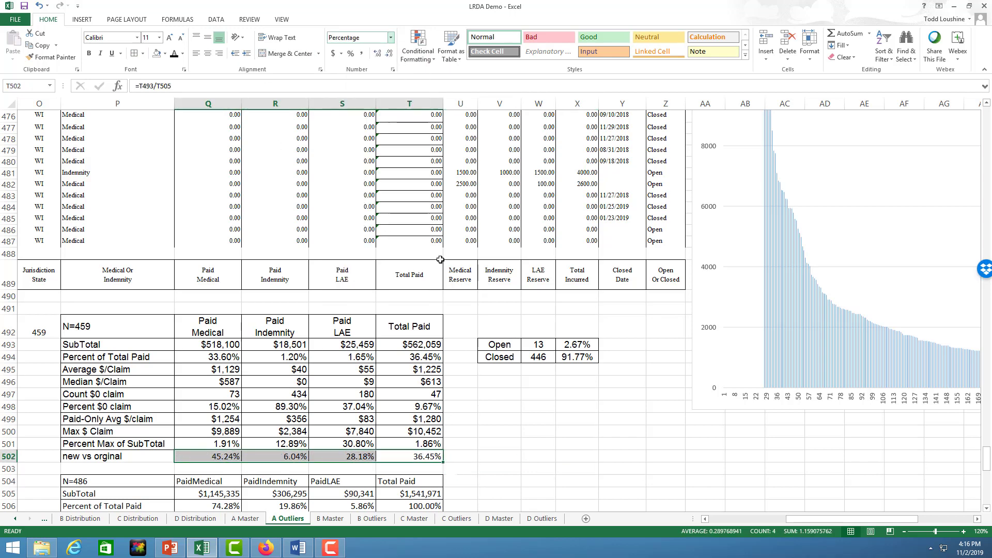
{"action": "left_click", "coordinate": [609, 408]}
- Widen column M so more of the separated outliers' accident descriptions can be read
{"action": "scroll", "coordinate": [521, 421], "scroll_direction": "down", "scroll_amount": 14}
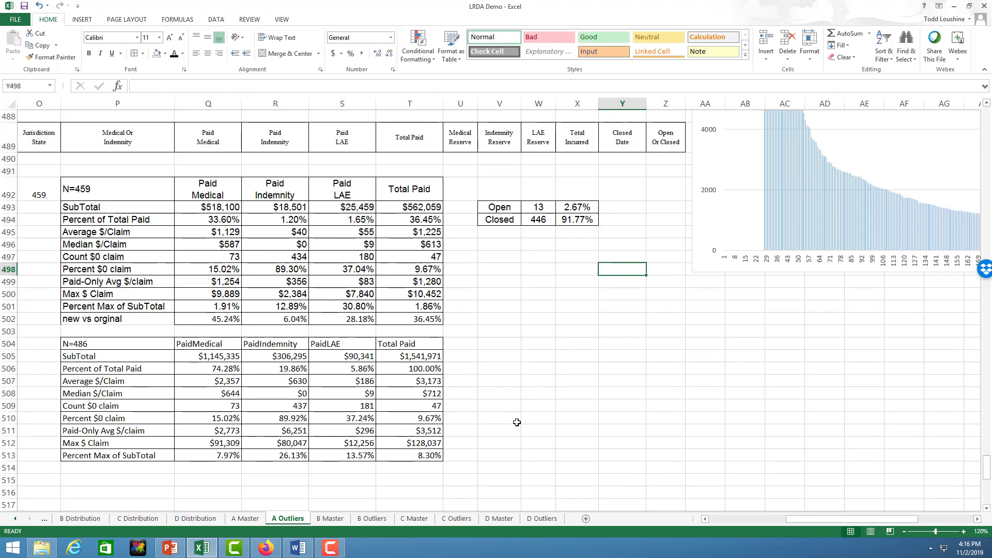
{"action": "left_click", "coordinate": [755, 519]}
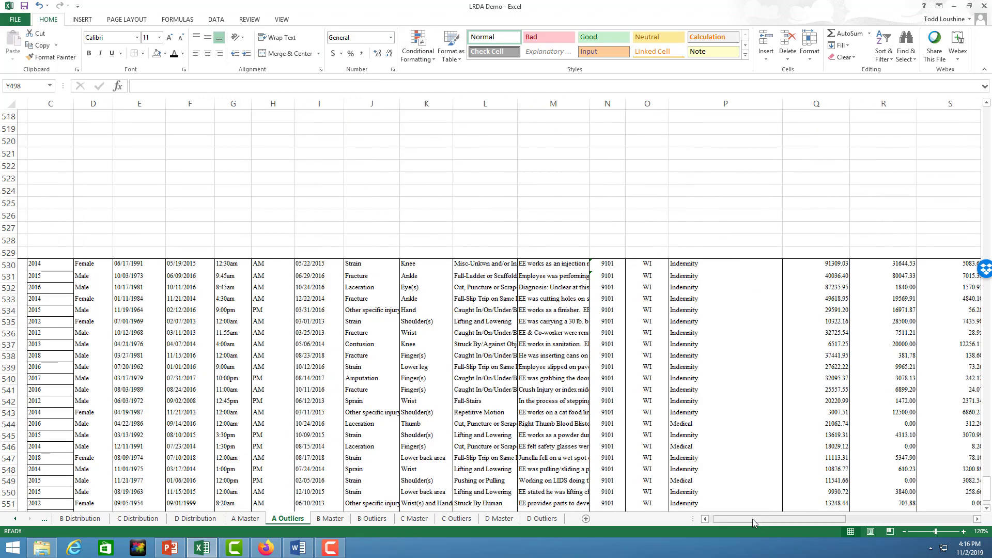
{"action": "left_click_drag", "start_coordinate": [664, 104], "coordinate": [867, 104]}
- Read the full accident descriptions of the outlier claims in M530 through M535
{"action": "left_click", "coordinate": [710, 265]}
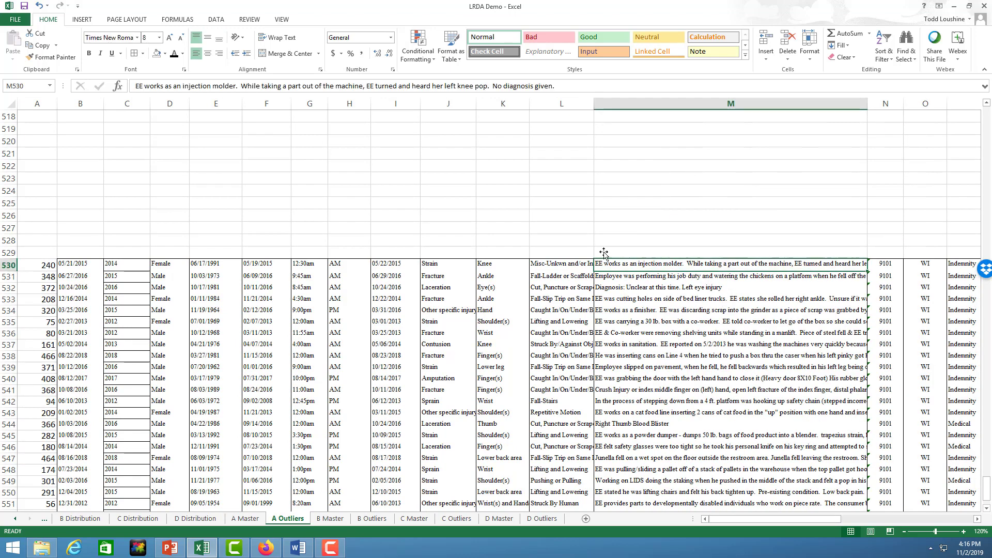
{"action": "left_click", "coordinate": [630, 276]}
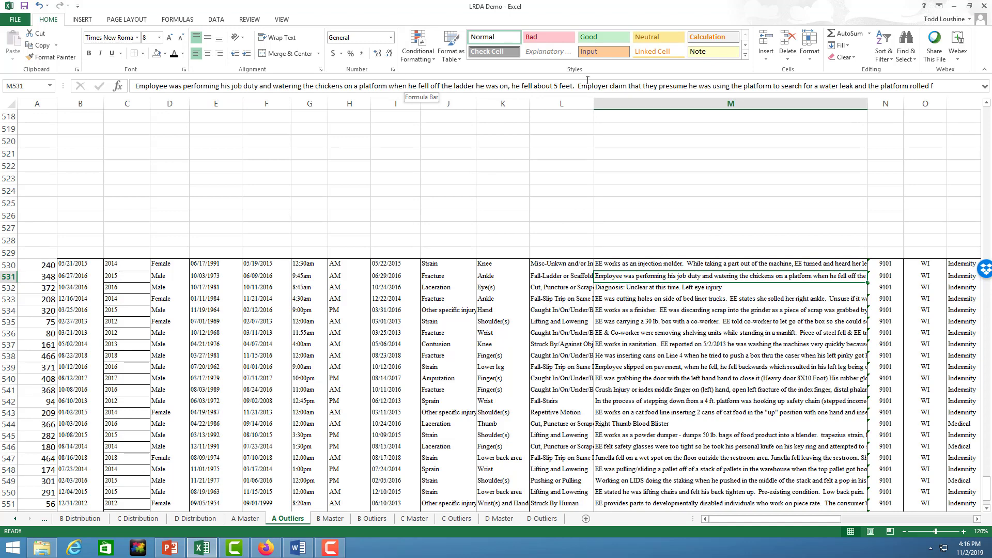
{"action": "left_click", "coordinate": [717, 287]}
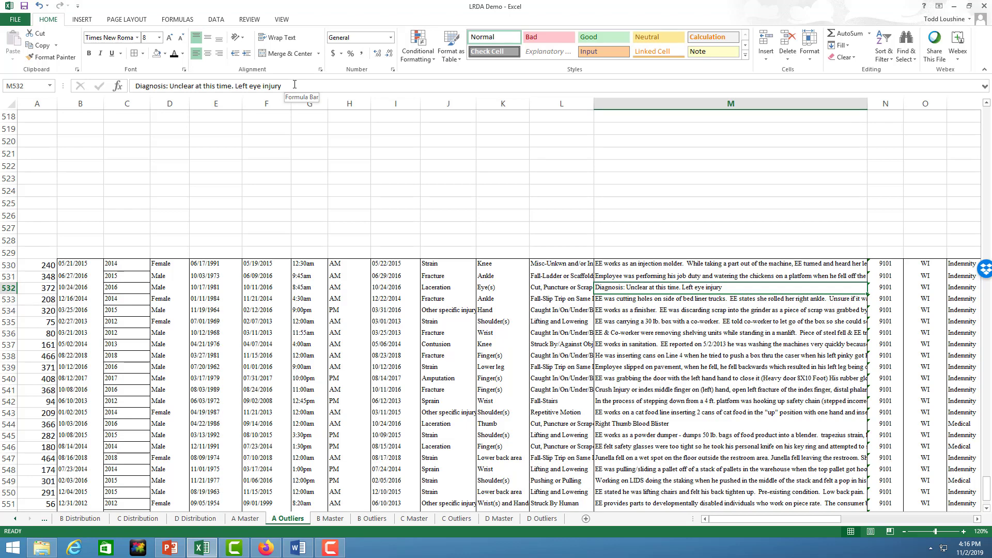
{"action": "left_click", "coordinate": [691, 298]}
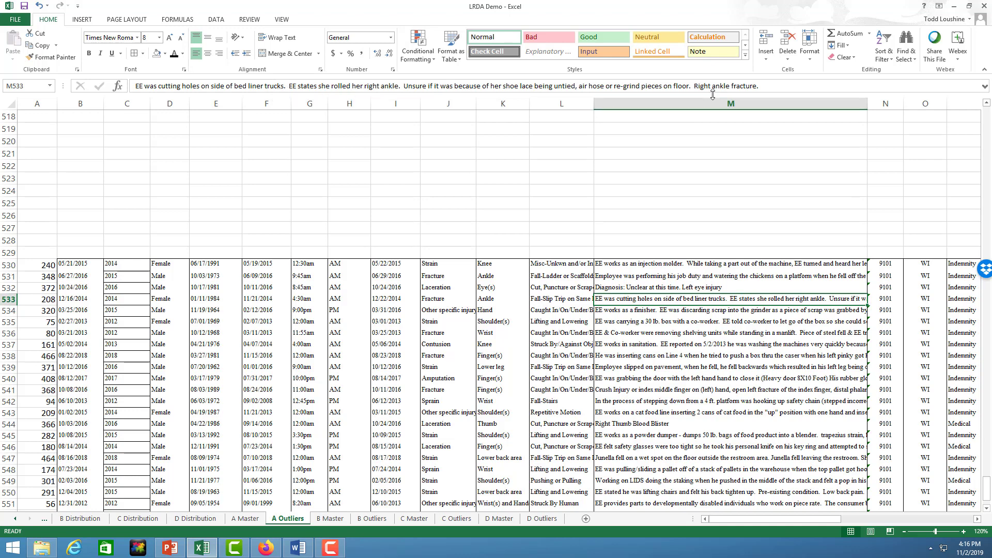
{"action": "left_click", "coordinate": [665, 310]}
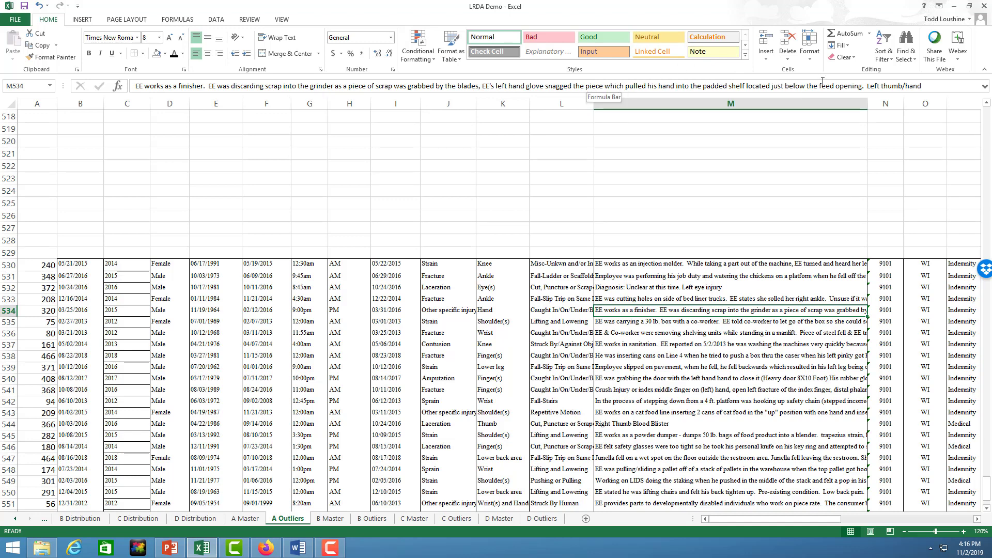
{"action": "left_click", "coordinate": [723, 320]}
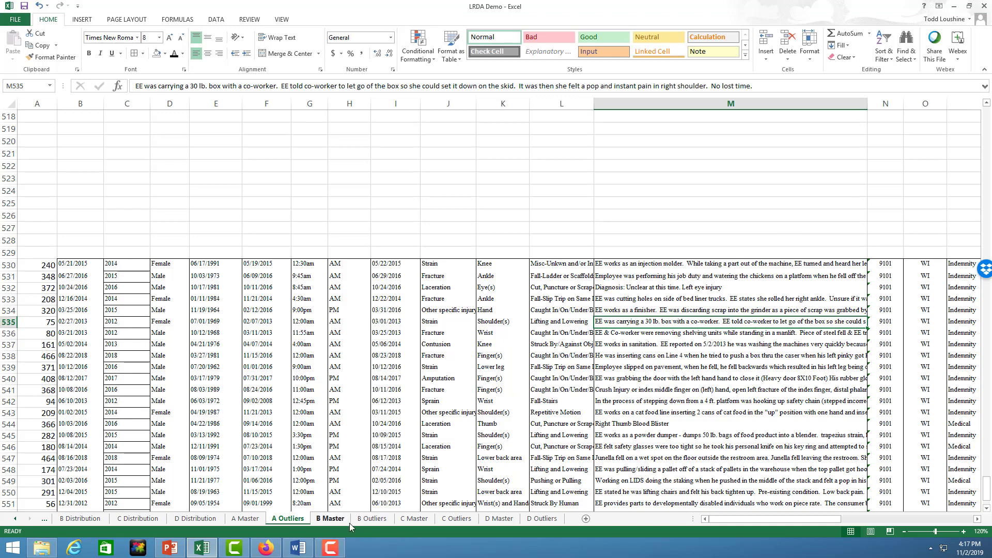
- On the B Outliers sheet, cut the highest-cost claims in rows 2 to 28
{"action": "left_click", "coordinate": [365, 523]}
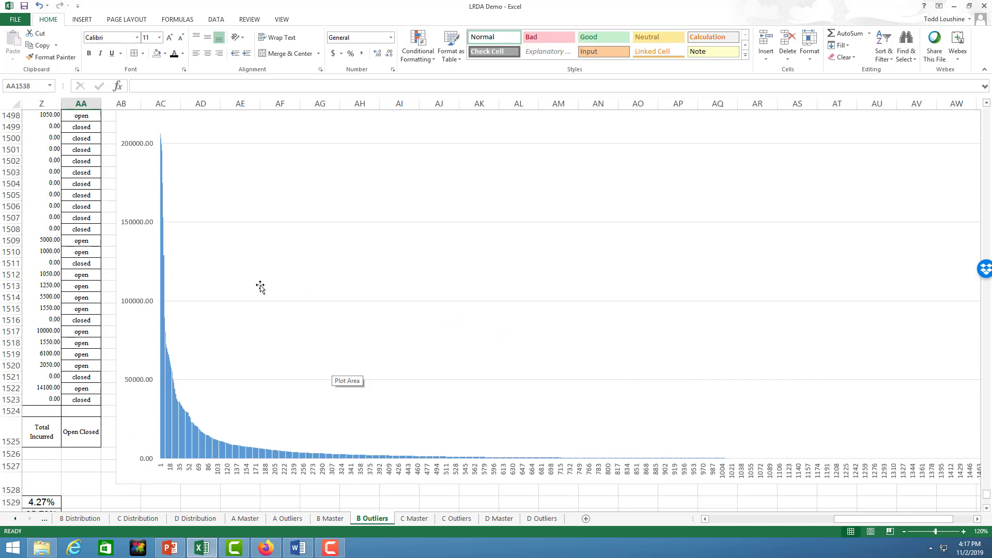
{"action": "scroll", "coordinate": [216, 350], "scroll_direction": "down", "scroll_amount": 1}
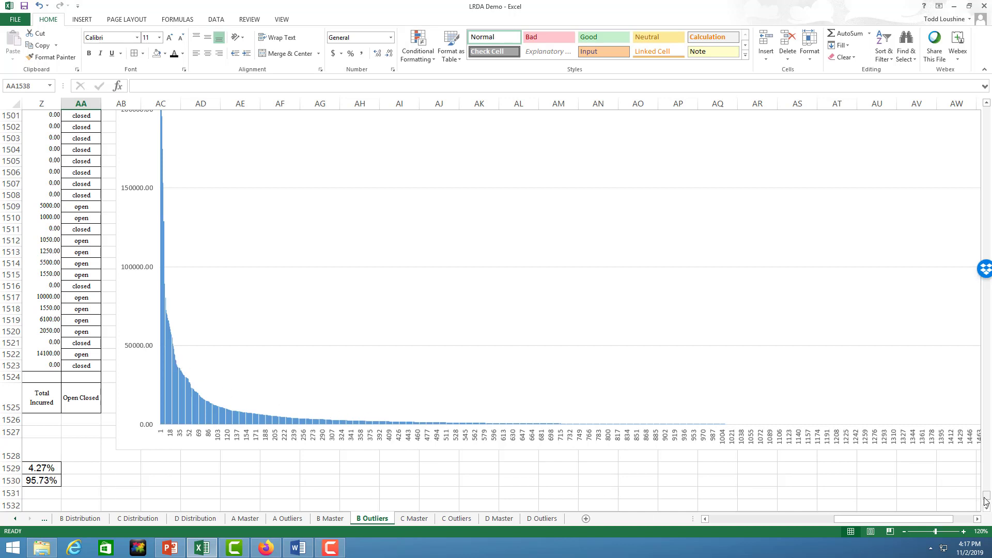
{"action": "left_click_drag", "start_coordinate": [986, 495], "coordinate": [965, 97]}
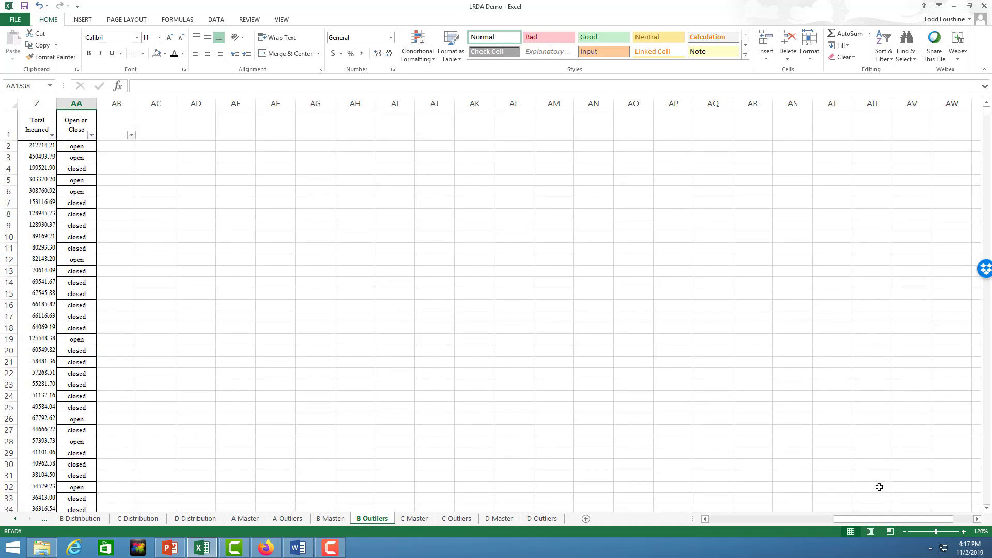
{"action": "left_click_drag", "start_coordinate": [875, 518], "coordinate": [824, 532]}
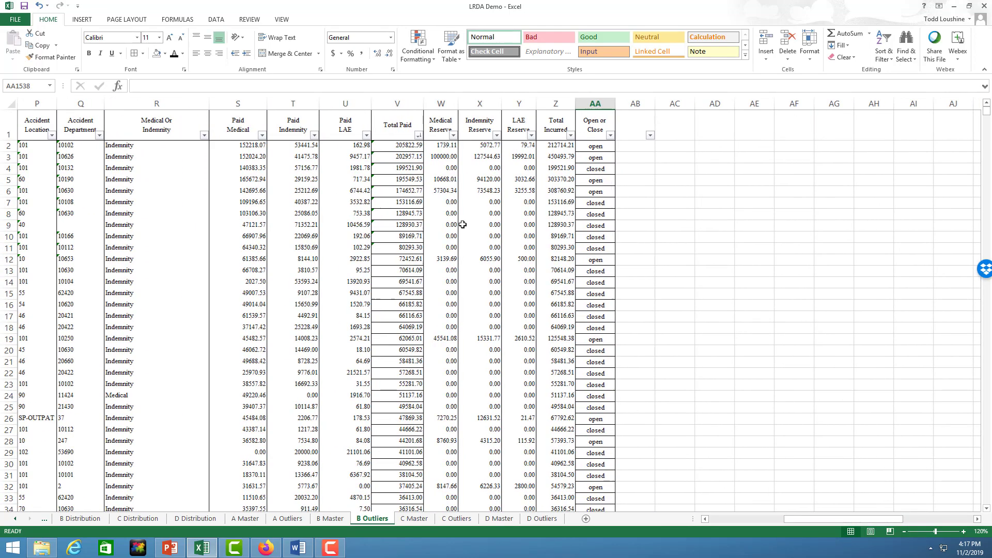
{"action": "left_click_drag", "start_coordinate": [9, 145], "coordinate": [14, 320]}
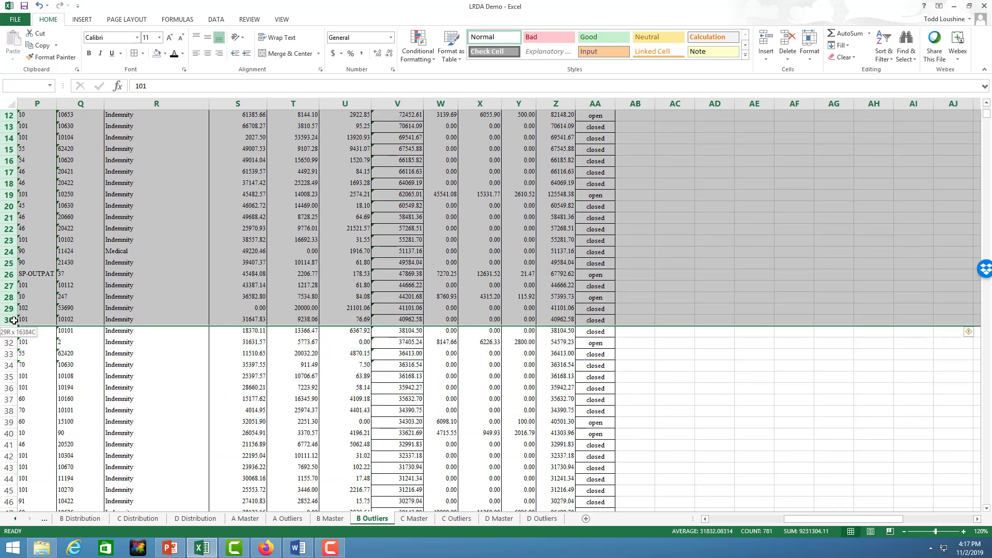
{"action": "left_click_drag", "start_coordinate": [14, 321], "coordinate": [14, 297]}
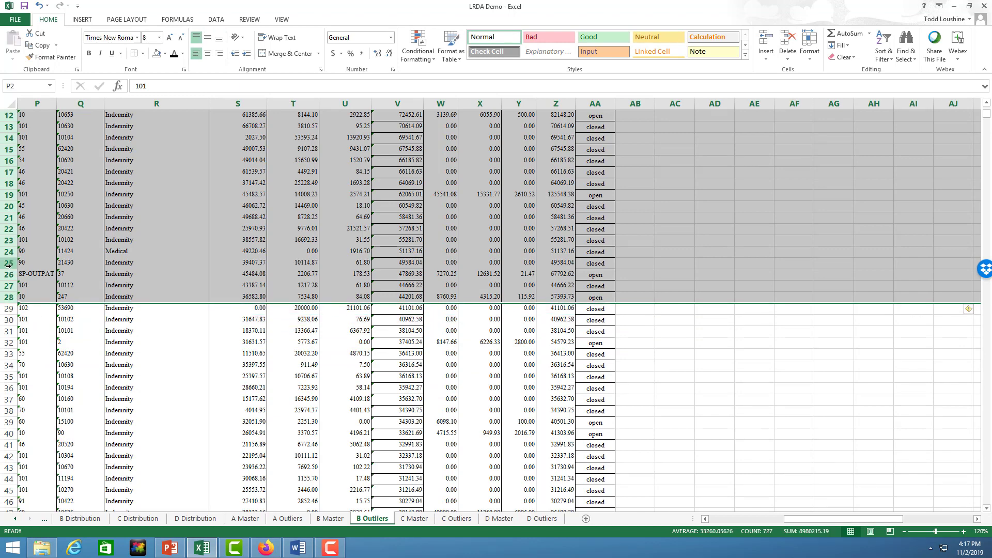
{"action": "right_click", "coordinate": [11, 268]}
{"action": "key", "text": "Escape"}
{"action": "key", "text": "ctrl+c"}
{"action": "scroll", "coordinate": [888, 256], "scroll_direction": "up", "scroll_amount": 4}
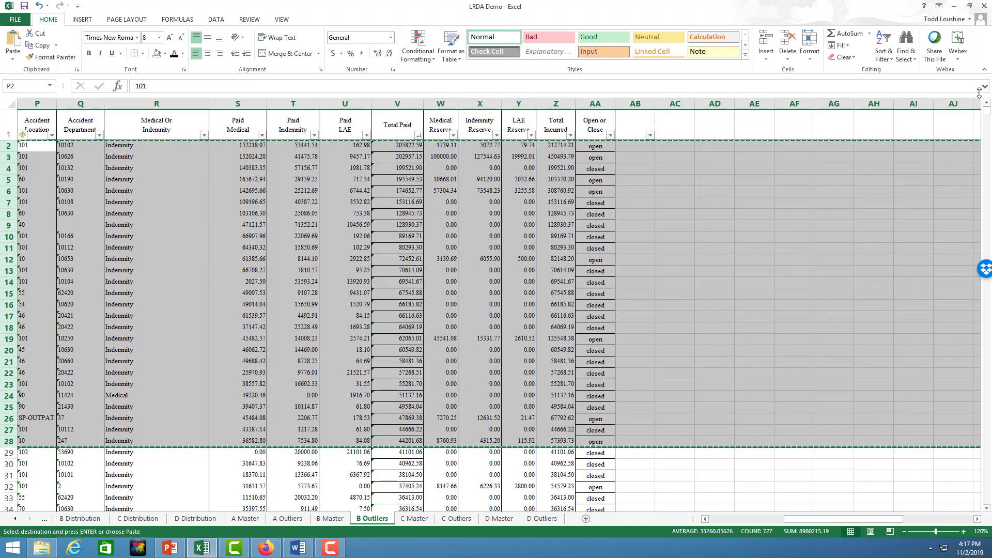
- Paste the cut outlier claims beneath the B Outliers summary tables, starting at row 1560
{"action": "left_click_drag", "start_coordinate": [986, 111], "coordinate": [986, 496]}
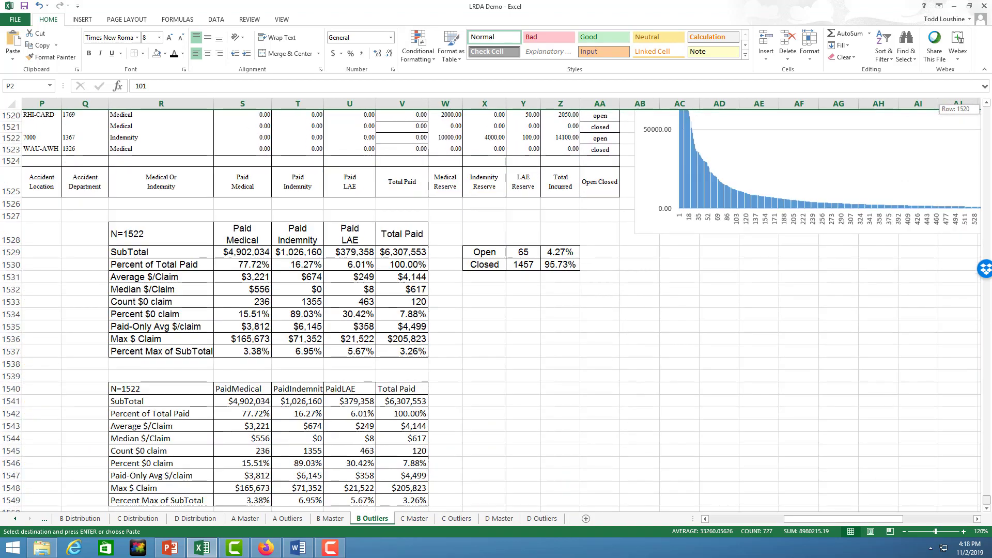
{"action": "scroll", "coordinate": [563, 380], "scroll_direction": "down", "scroll_amount": 4}
{"action": "scroll", "coordinate": [133, 181], "scroll_direction": "down", "scroll_amount": 4}
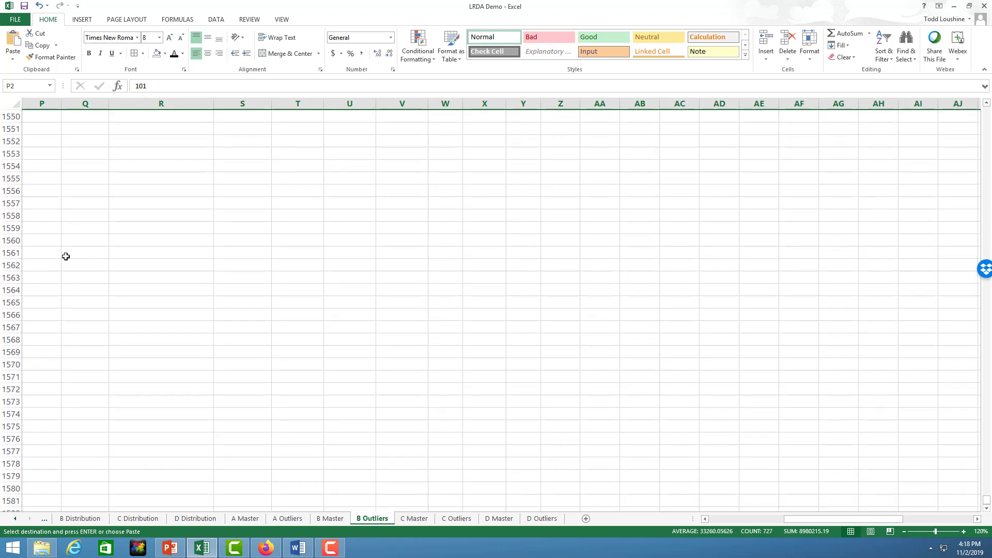
{"action": "left_click", "coordinate": [39, 241]}
{"action": "key", "text": "shift+space"}
{"action": "key", "text": "Return"}
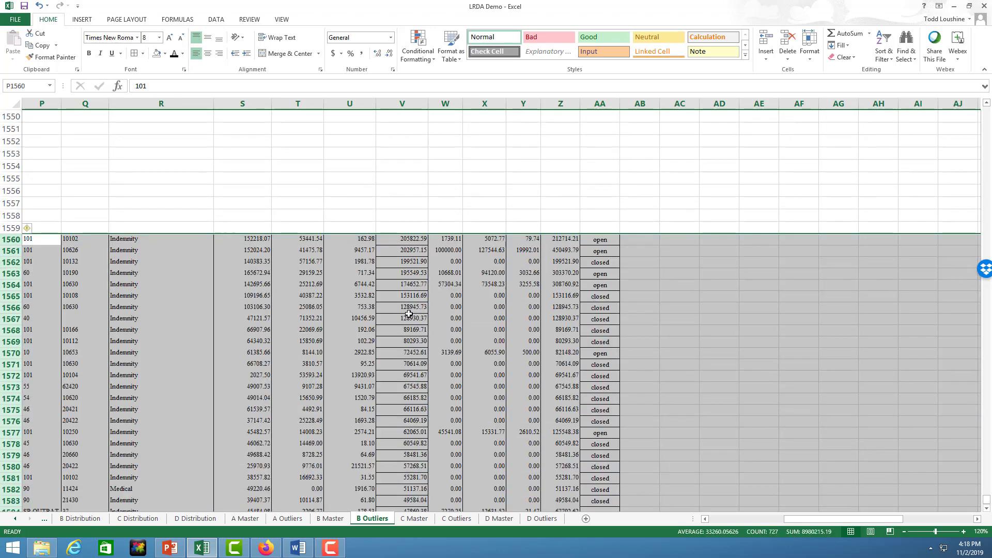
{"action": "left_click", "coordinate": [665, 351]}
- Compare the remaining B claims' summary with the original, examine their cost distribution chart, and go to the claims starting at row 29
{"action": "scroll", "coordinate": [688, 315], "scroll_direction": "up", "scroll_amount": 10}
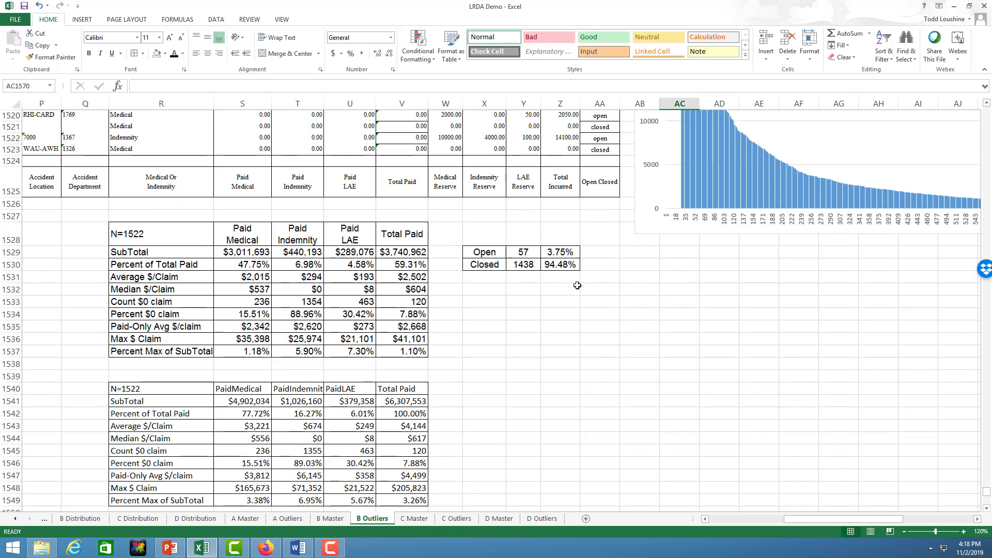
{"action": "left_click", "coordinate": [404, 354]}
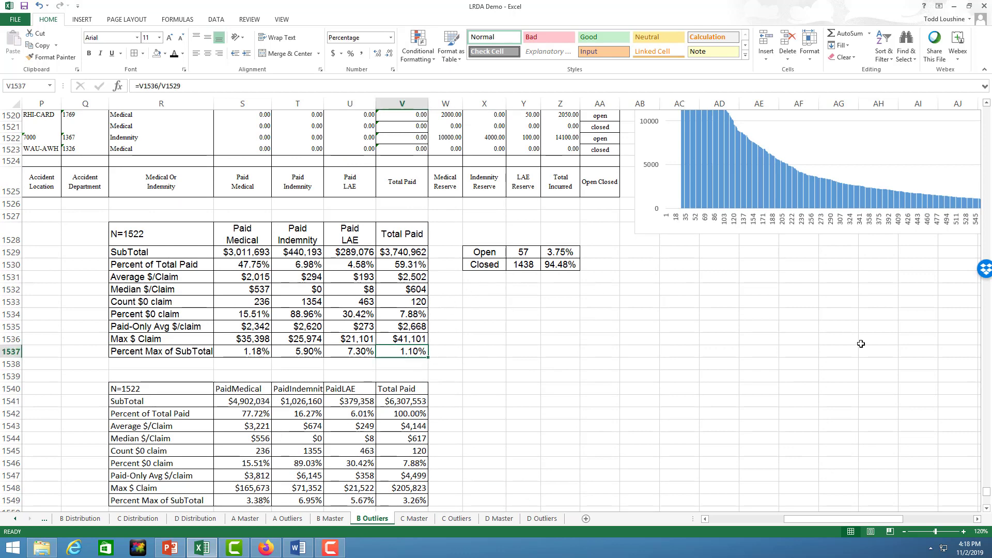
{"action": "scroll", "coordinate": [826, 309], "scroll_direction": "up", "scroll_amount": 8}
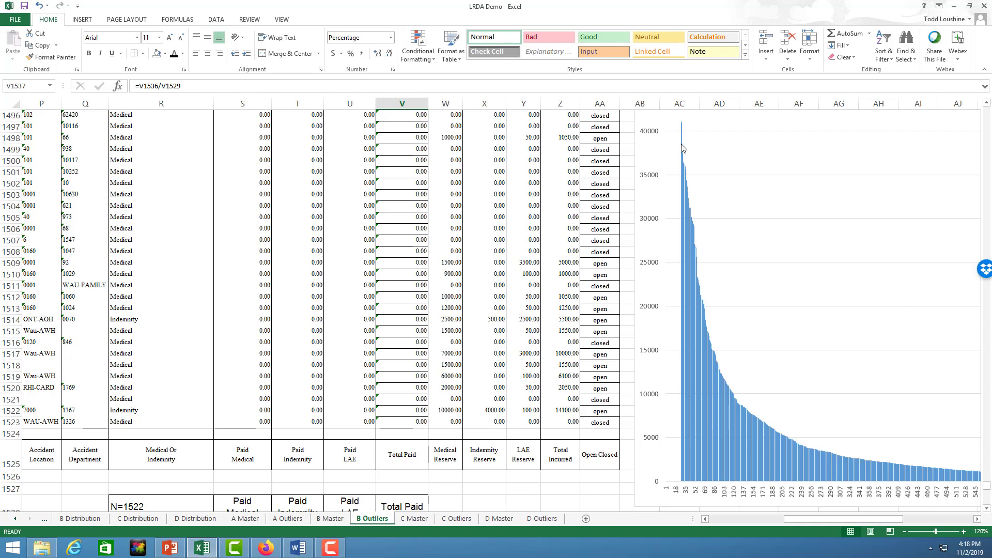
{"action": "mouse_move", "coordinate": [682, 148]}
{"action": "mouse_move", "coordinate": [695, 240]}
{"action": "left_click_drag", "start_coordinate": [986, 485], "coordinate": [984, 110]}
{"action": "scroll", "coordinate": [44, 390], "scroll_direction": "down", "scroll_amount": 3}
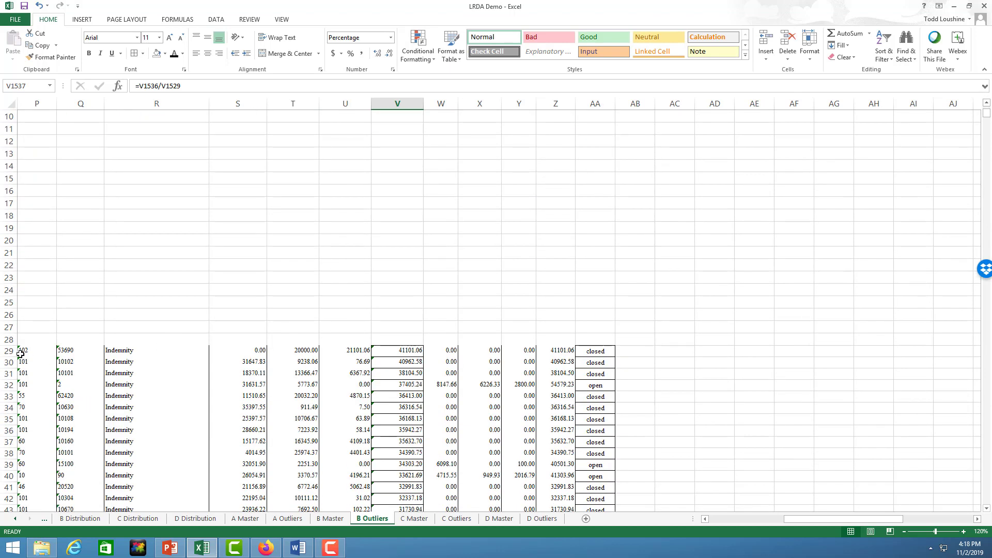
- On the B Outliers sheet, cut the next highest-cost claims in rows 29 to 52
{"action": "left_click_drag", "start_coordinate": [2, 353], "coordinate": [32, 393]}
{"action": "right_click", "coordinate": [8, 370]}
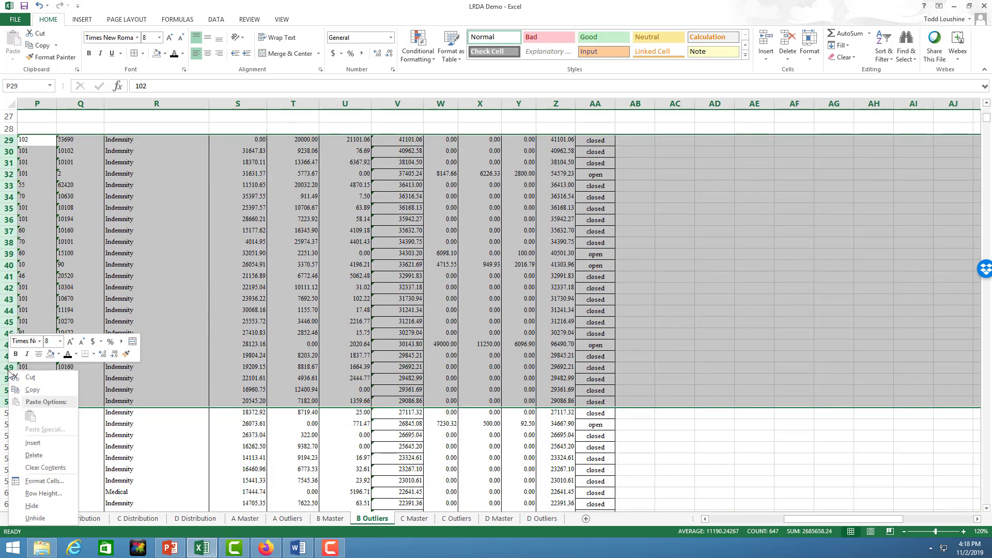
{"action": "key", "text": "Escape"}
{"action": "key", "text": "ctrl+c"}
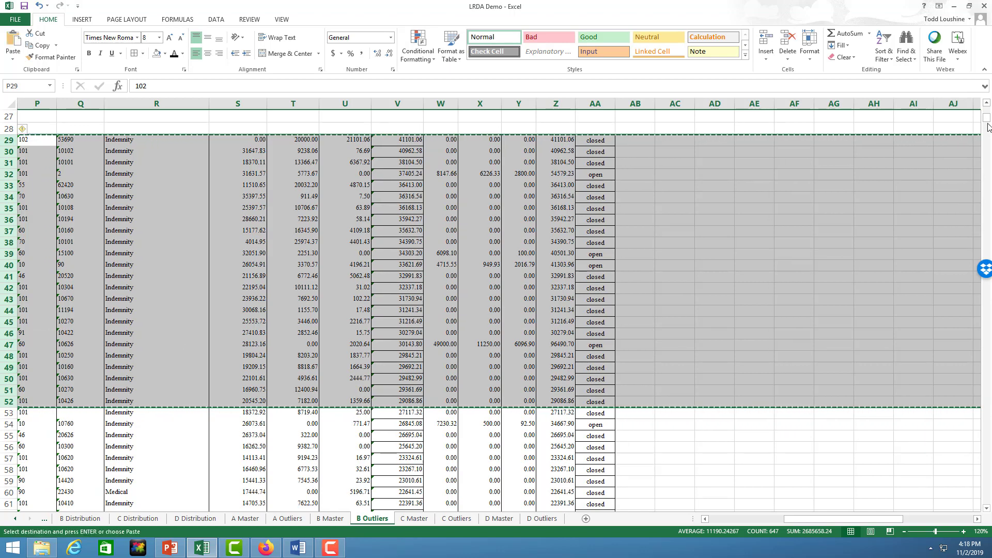
- Paste the cut claims directly beneath the existing B outlier claims, starting at row 1587
{"action": "left_click_drag", "start_coordinate": [990, 132], "coordinate": [987, 496]}
{"action": "scroll", "coordinate": [315, 416], "scroll_direction": "down", "scroll_amount": 2}
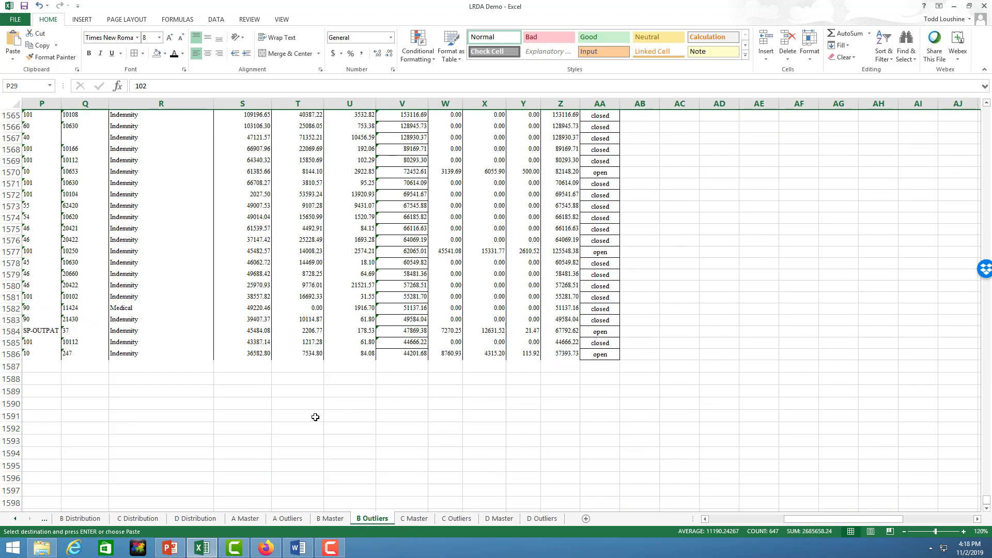
{"action": "left_click", "coordinate": [13, 366]}
{"action": "key", "text": "Return"}
{"action": "left_click", "coordinate": [745, 275]}
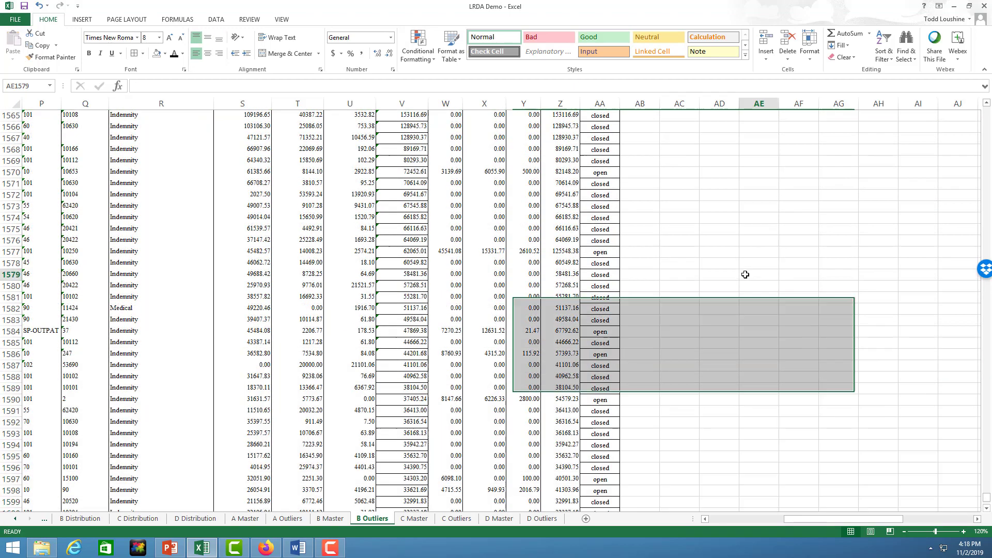
- Start numbering the B outlier claims by entering 1, 2 and 3 in cells AB1560 to AB1562
{"action": "scroll", "coordinate": [745, 275], "scroll_direction": "up", "scroll_amount": 20}
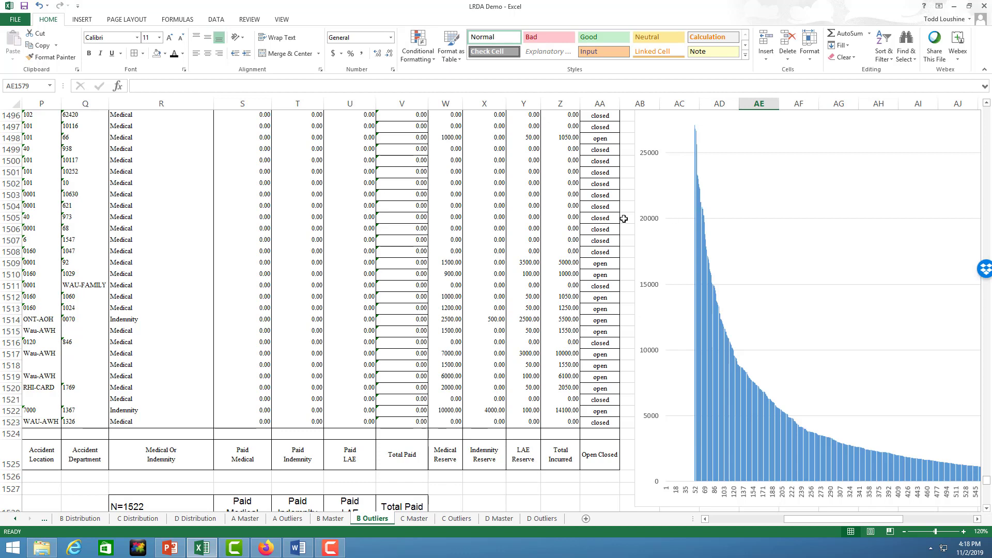
{"action": "scroll", "coordinate": [620, 279], "scroll_direction": "down", "scroll_amount": 12}
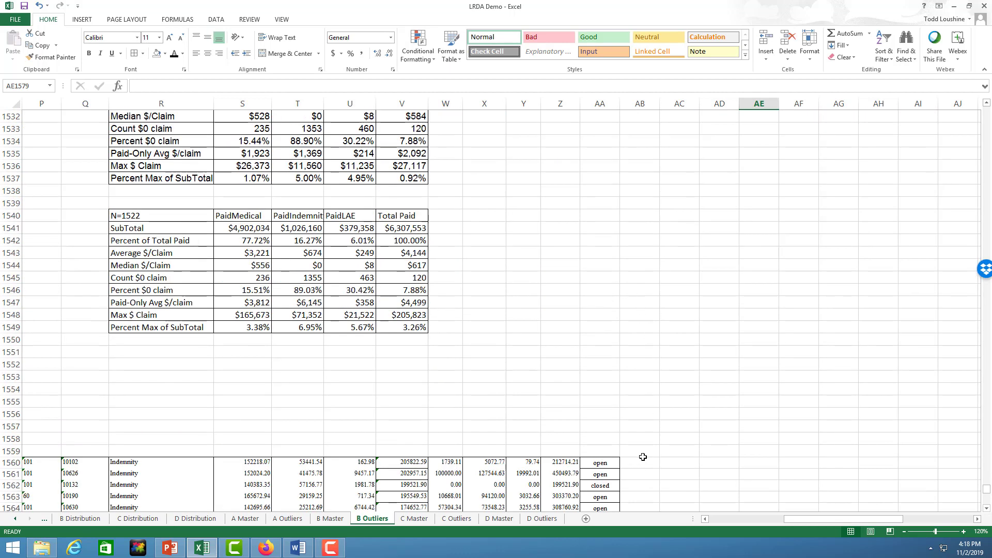
{"action": "left_click", "coordinate": [643, 455]}
{"action": "key", "text": "Down"}
{"action": "type", "text": "1"}
{"action": "key", "text": "Return"}
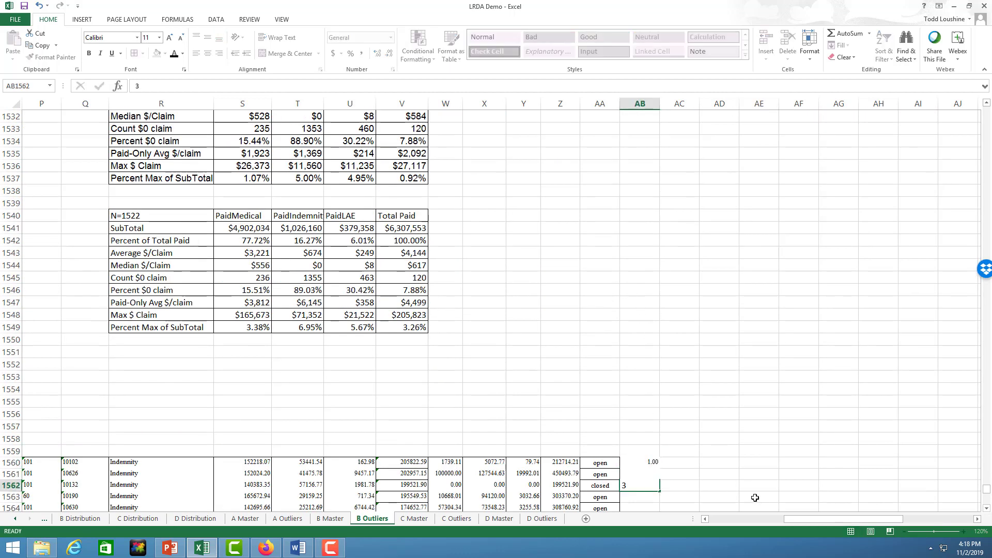
{"action": "type", "text": "2"}
{"action": "key", "text": "Return"}
{"action": "type", "text": "3"}
{"action": "key", "text": "Return"}
- Format AB1560:AB1562 as General and fill the number series down to the last outlier claim in row 1610
{"action": "scroll", "coordinate": [691, 412], "scroll_direction": "down", "scroll_amount": 3}
{"action": "left_click_drag", "start_coordinate": [653, 350], "coordinate": [648, 373]}
{"action": "left_click", "coordinate": [391, 37]}
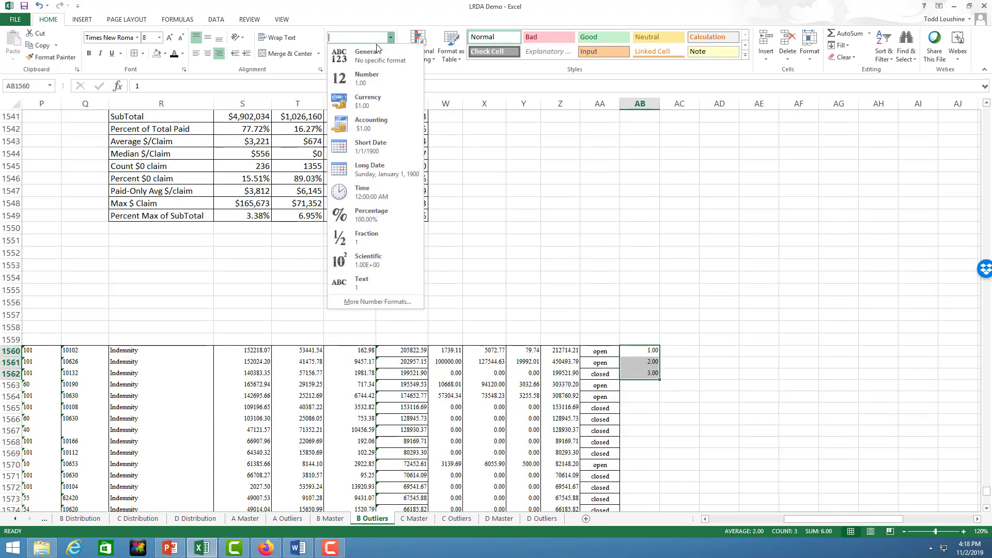
{"action": "left_click", "coordinate": [362, 56]}
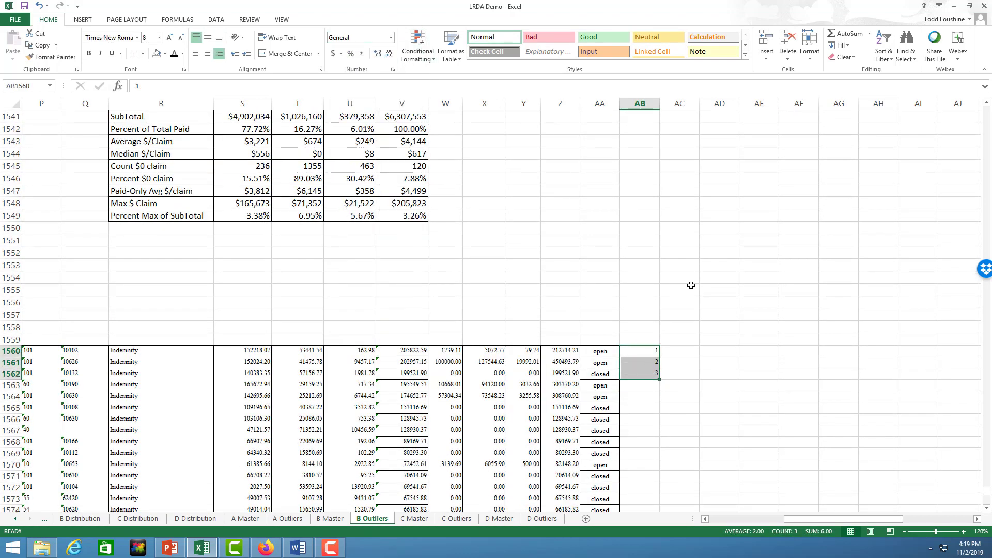
{"action": "double_click", "coordinate": [658, 380]}
{"action": "scroll", "coordinate": [862, 455], "scroll_direction": "down", "scroll_amount": 6}
{"action": "scroll", "coordinate": [862, 455], "scroll_direction": "down", "scroll_amount": 6}
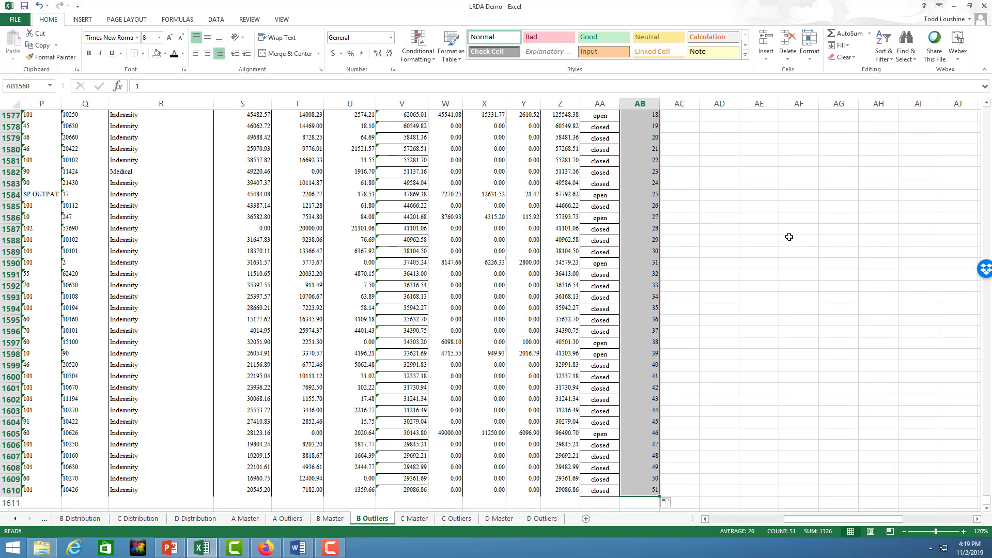
- Compare the remaining B claims' summary with the original summary and return to the end of the numbered outliers
{"action": "scroll", "coordinate": [789, 236], "scroll_direction": "up", "scroll_amount": 15}
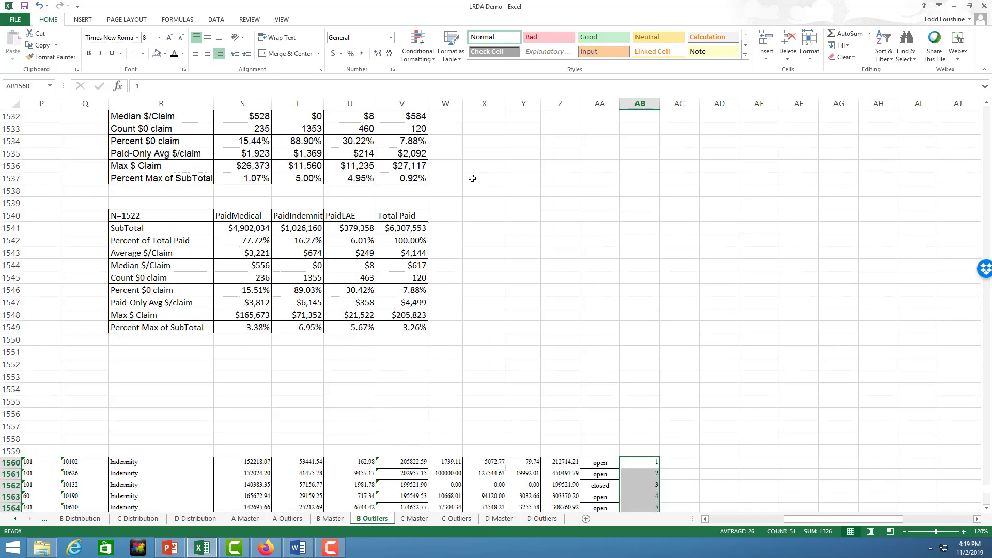
{"action": "scroll", "coordinate": [771, 254], "scroll_direction": "up", "scroll_amount": 3}
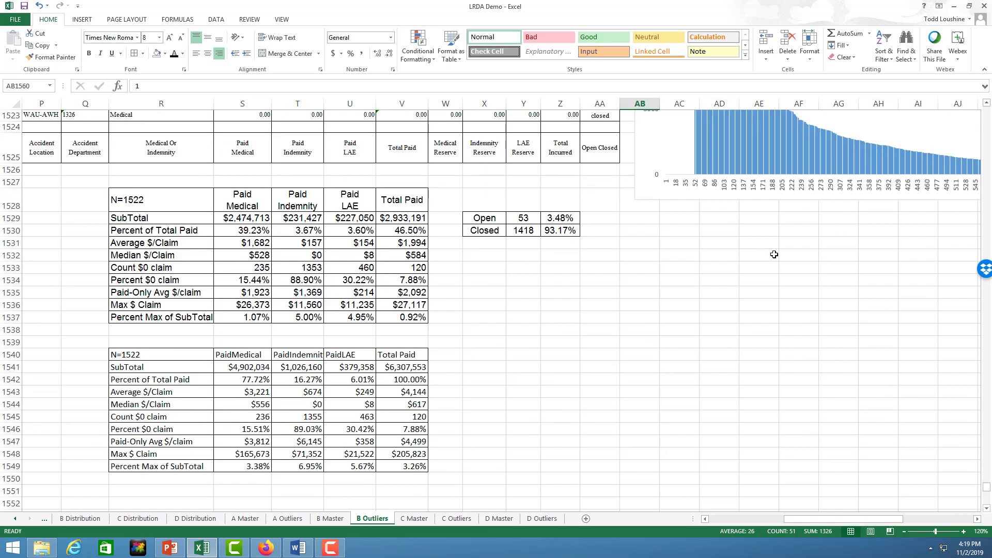
{"action": "scroll", "coordinate": [774, 255], "scroll_direction": "down", "scroll_amount": 20}
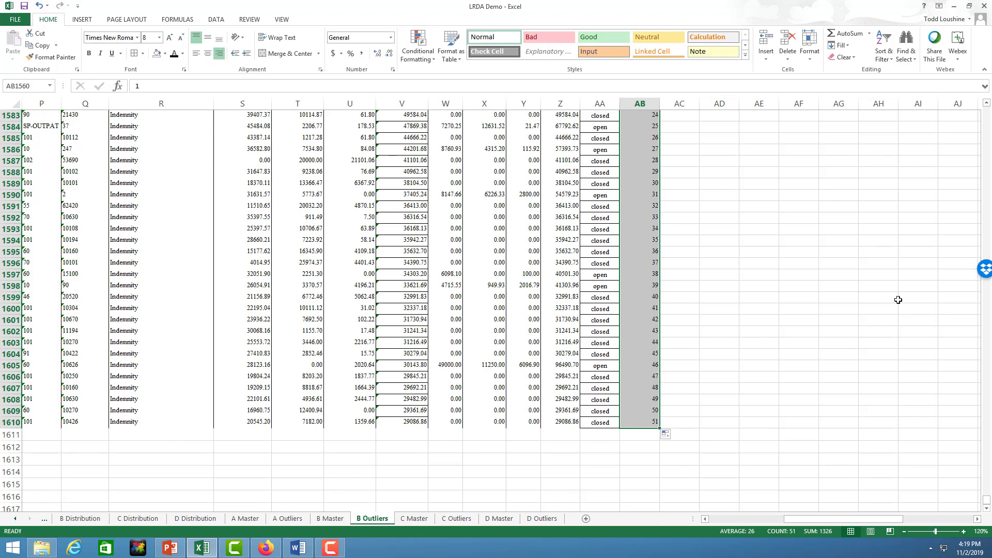
- Read the full accident descriptions of the B outlier claims in M1560 through M1565
{"action": "left_click", "coordinate": [790, 305]}
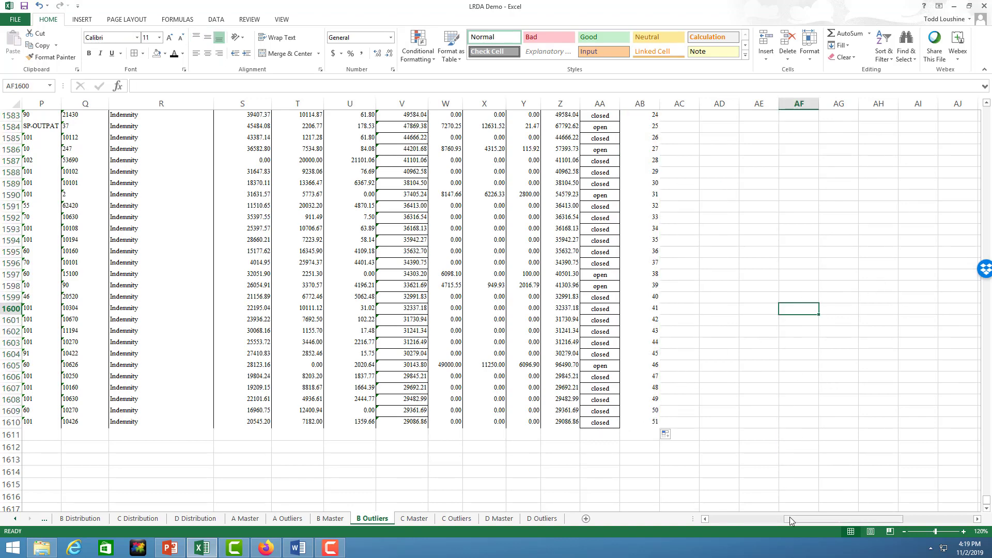
{"action": "left_click_drag", "start_coordinate": [801, 520], "coordinate": [764, 525]}
{"action": "scroll", "coordinate": [605, 424], "scroll_direction": "up", "scroll_amount": 11}
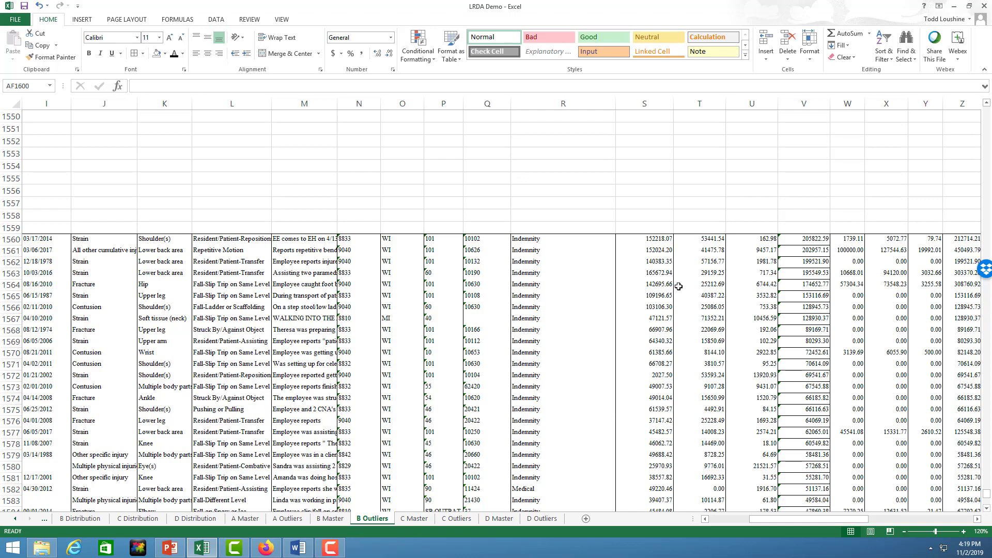
{"action": "left_click", "coordinate": [324, 243]}
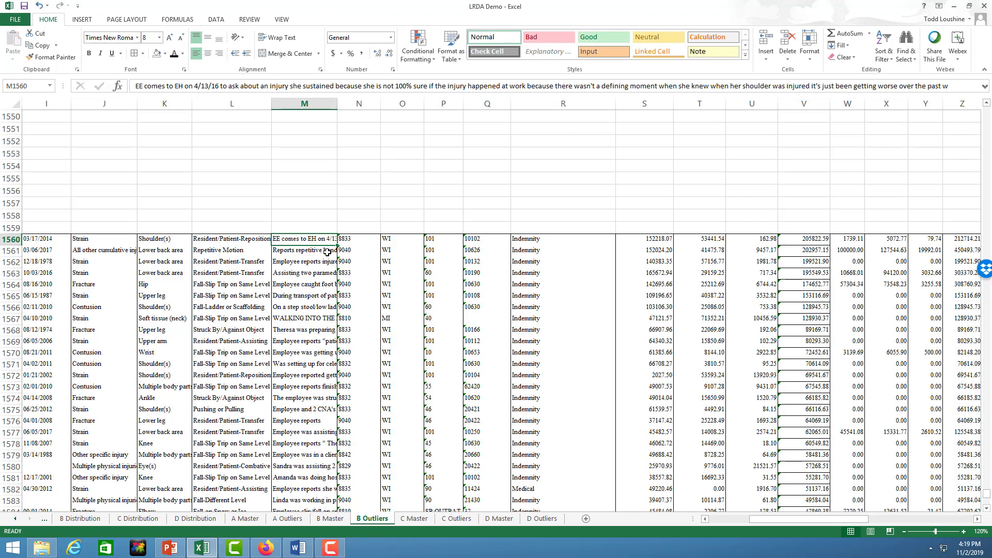
{"action": "left_click", "coordinate": [325, 255]}
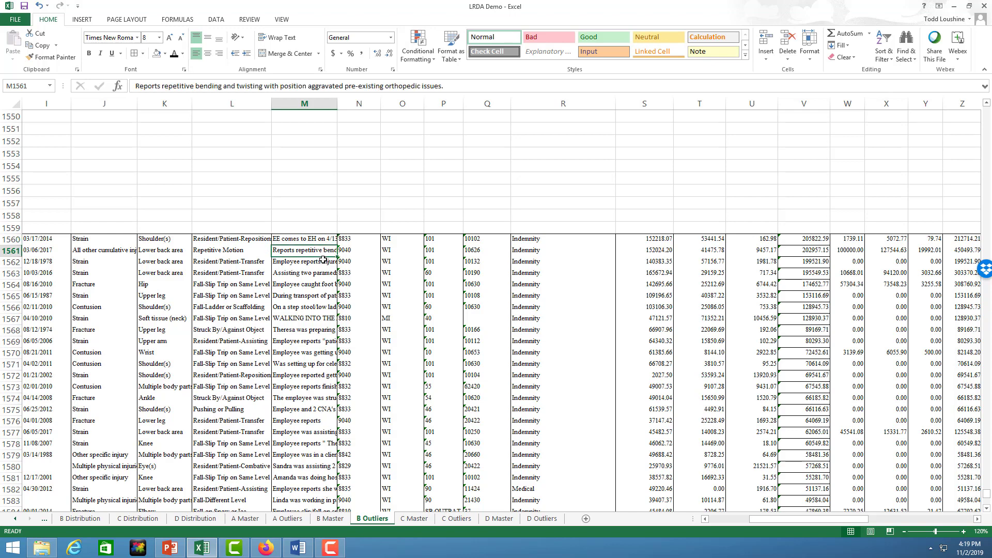
{"action": "left_click", "coordinate": [321, 262]}
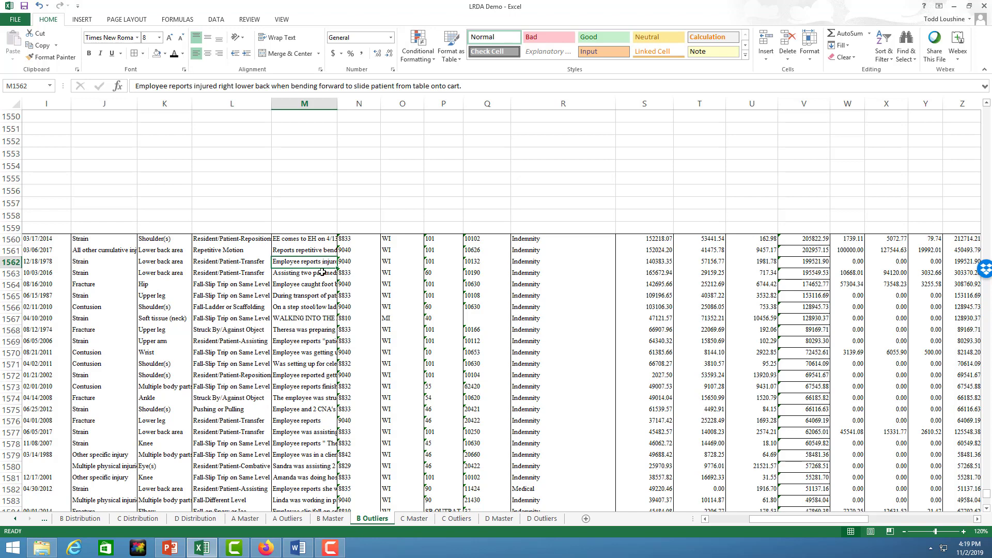
{"action": "left_click", "coordinate": [322, 272]}
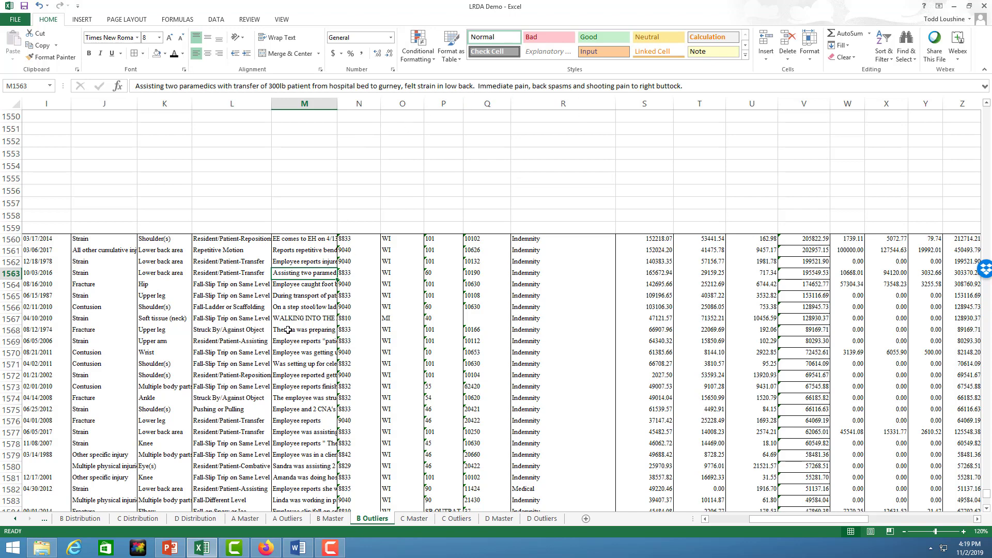
{"action": "left_click", "coordinate": [322, 286]}
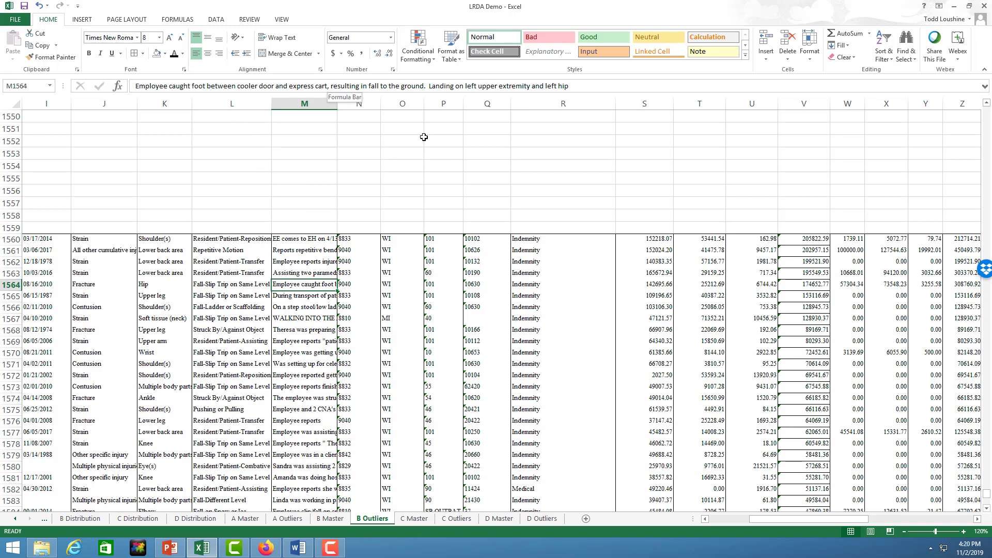
{"action": "key", "text": "Down"}
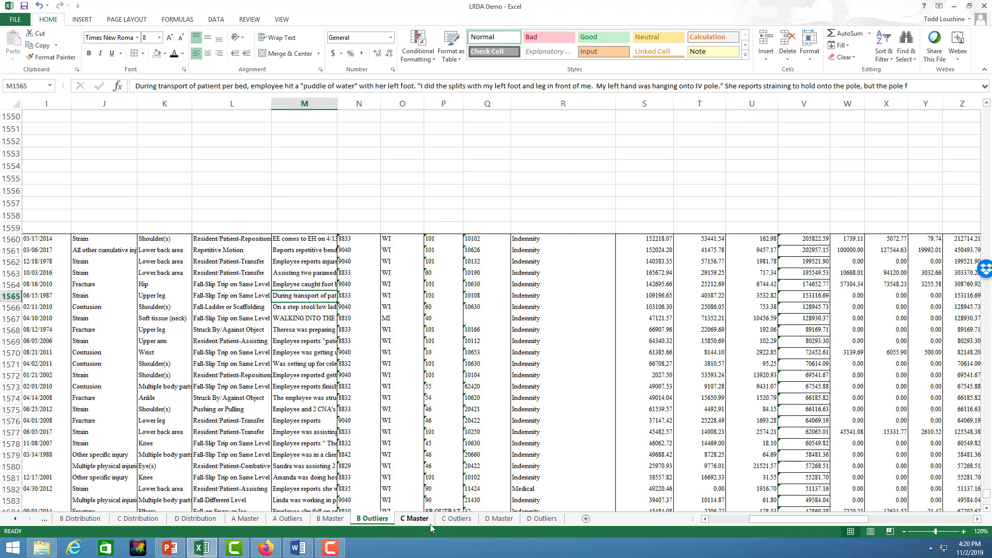
- Review the claim cost summary and the last claim rows on the C Master sheet
{"action": "left_click", "coordinate": [413, 518]}
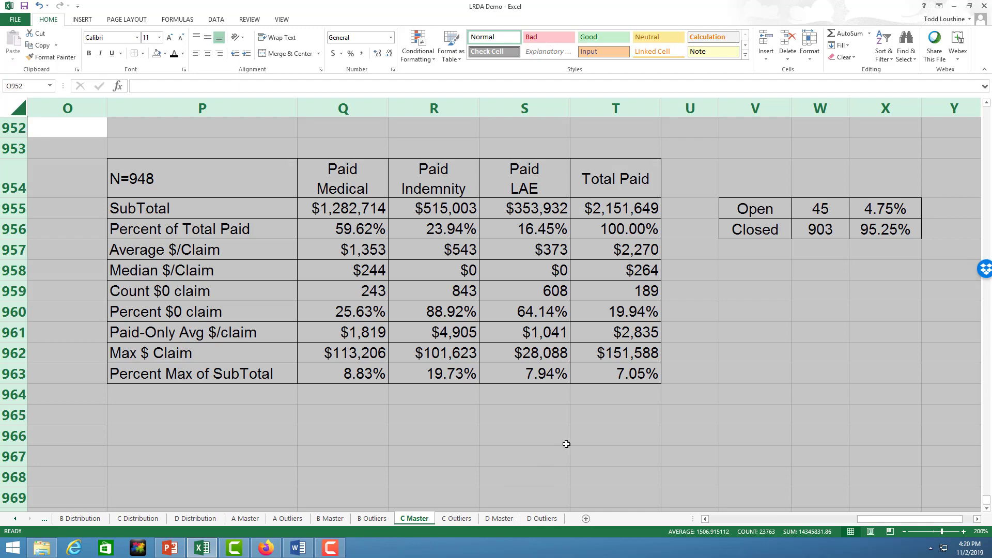
{"action": "scroll", "coordinate": [567, 443], "scroll_direction": "down", "scroll_amount": 6}
{"action": "scroll", "coordinate": [566, 447], "scroll_direction": "up", "scroll_amount": 6}
{"action": "scroll", "coordinate": [566, 447], "scroll_direction": "up", "scroll_amount": 5}
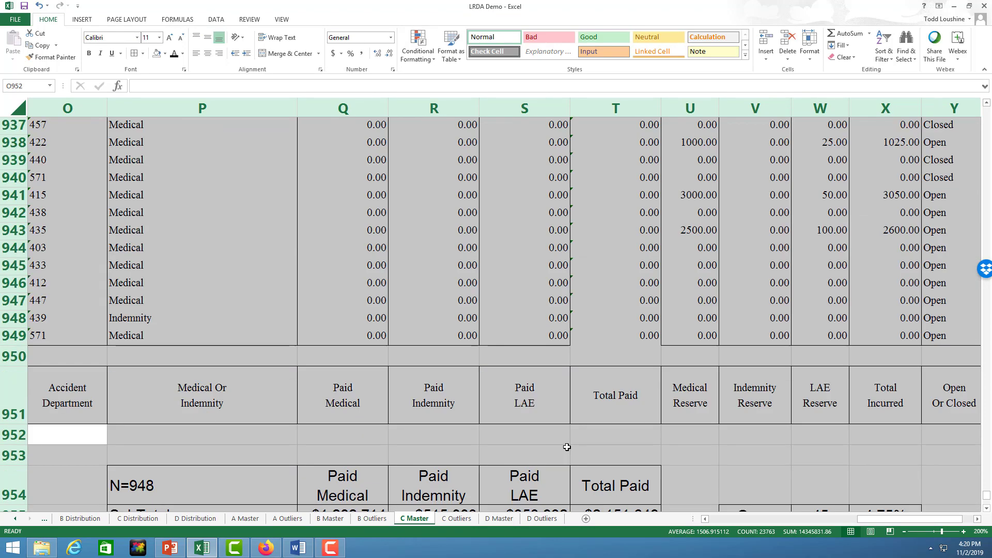
{"action": "scroll", "coordinate": [567, 452], "scroll_direction": "down", "scroll_amount": 6}
- On the C Outliers sheet, zoom out to 140% and examine the summary tables and cost distribution chart
{"action": "left_click", "coordinate": [462, 520]}
{"action": "scroll", "coordinate": [593, 472], "scroll_direction": "down", "scroll_amount": 4, "text": "ctrl"}
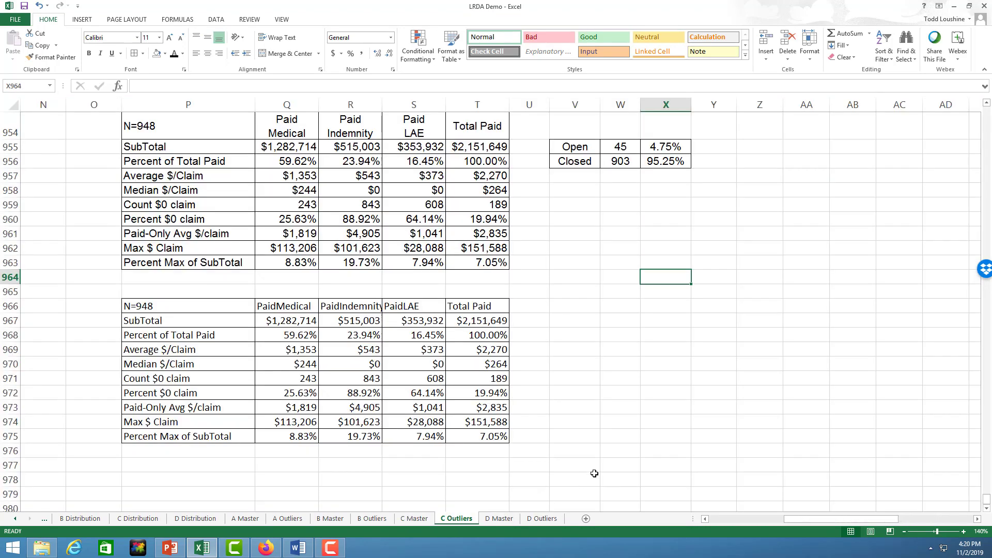
{"action": "scroll", "coordinate": [598, 412], "scroll_direction": "up", "scroll_amount": 3}
{"action": "scroll", "coordinate": [673, 393], "scroll_direction": "down", "scroll_amount": 6}
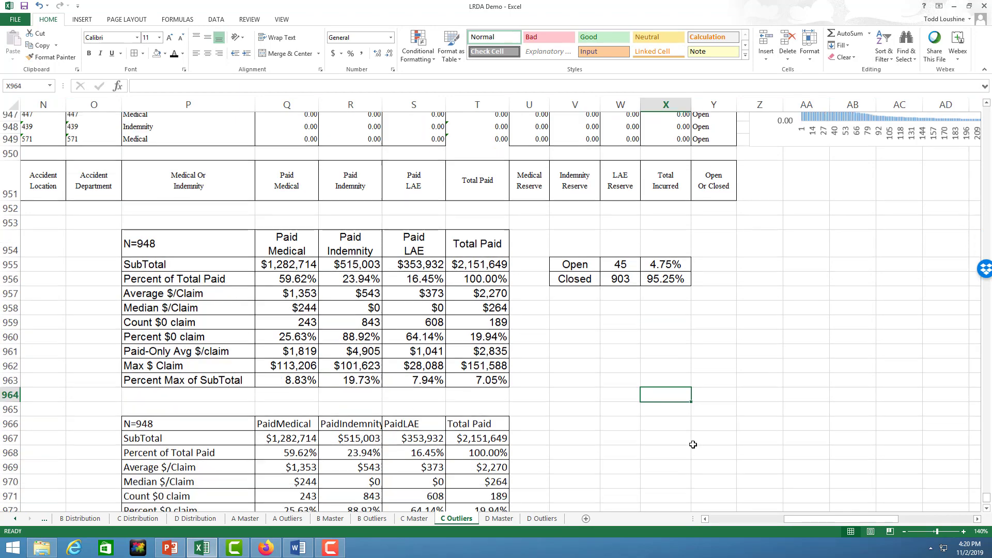
{"action": "scroll", "coordinate": [692, 436], "scroll_direction": "up", "scroll_amount": 12}
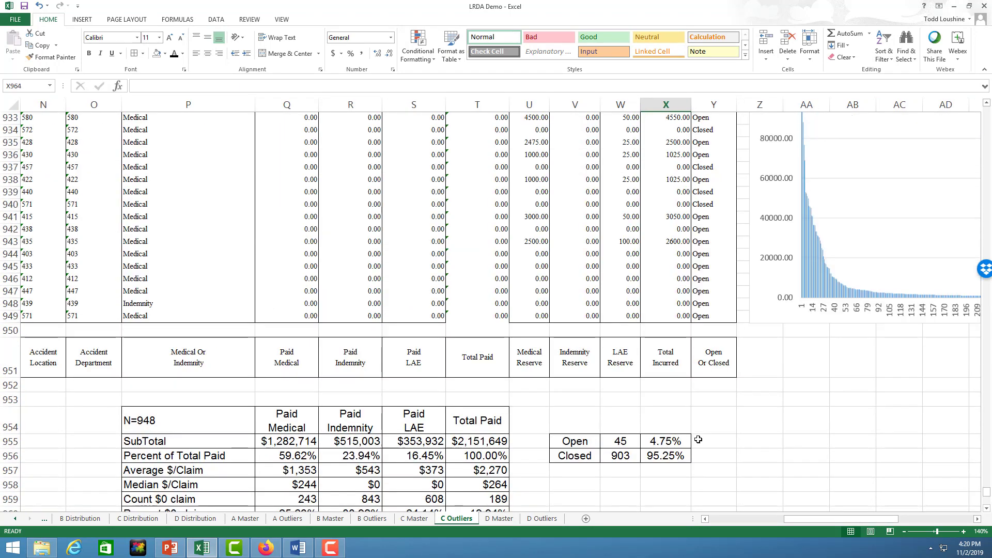
{"action": "left_click_drag", "start_coordinate": [829, 519], "coordinate": [880, 518]}
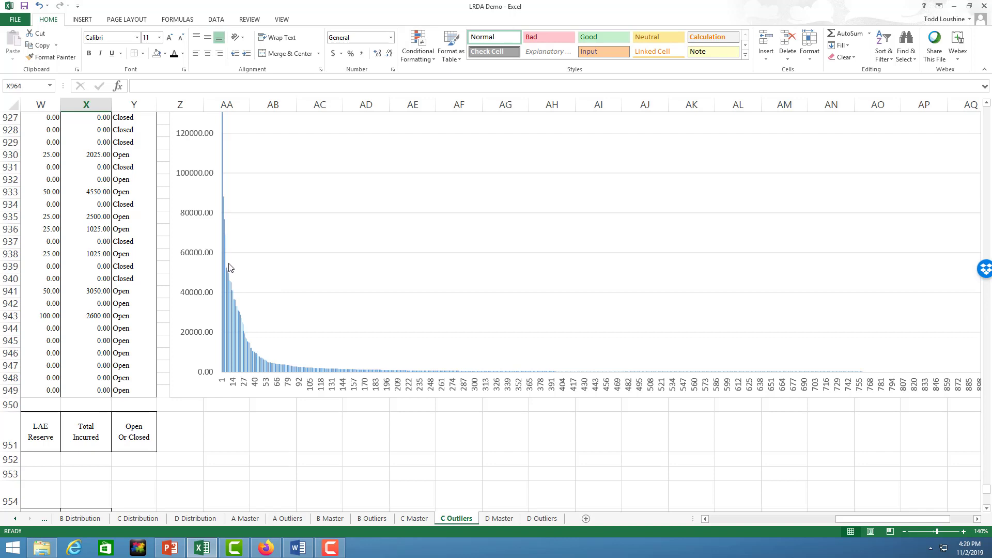
- Cut the highest-cost C Outliers claims in rows 2 to 27
{"action": "left_click_drag", "start_coordinate": [987, 488], "coordinate": [986, 111]}
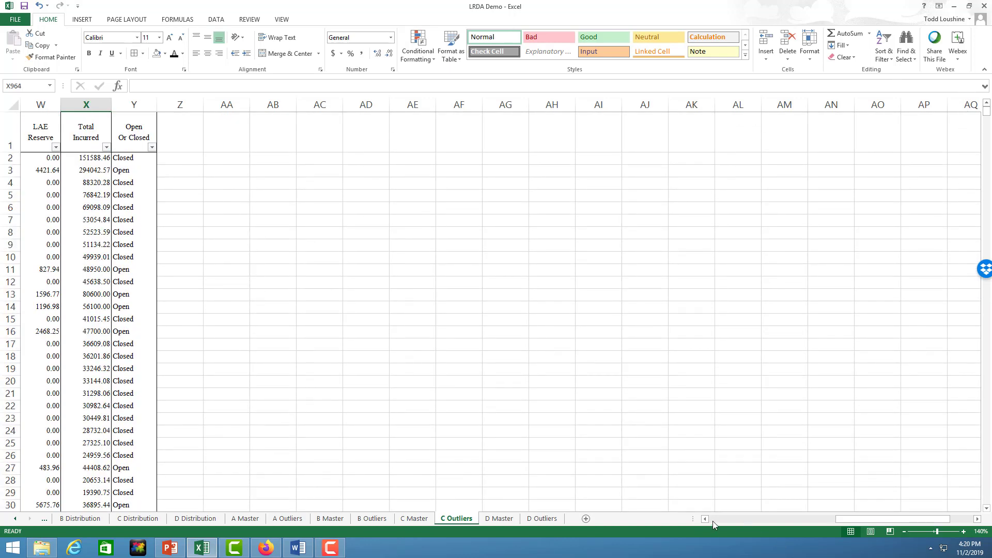
{"action": "left_click_drag", "start_coordinate": [706, 519], "coordinate": [708, 518]}
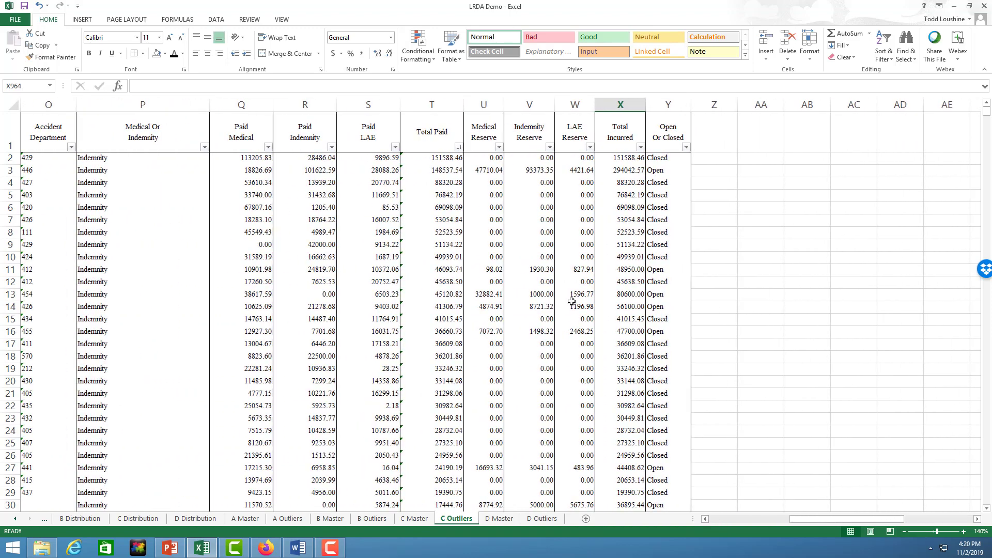
{"action": "left_click_drag", "start_coordinate": [11, 157], "coordinate": [2, 468]}
{"action": "right_click", "coordinate": [11, 404]}
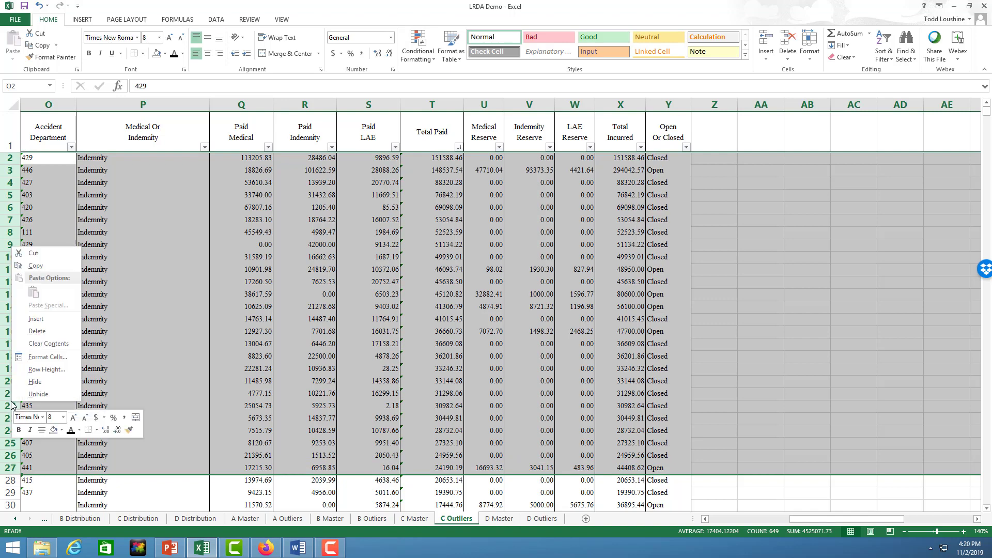
{"action": "key", "text": "Escape"}
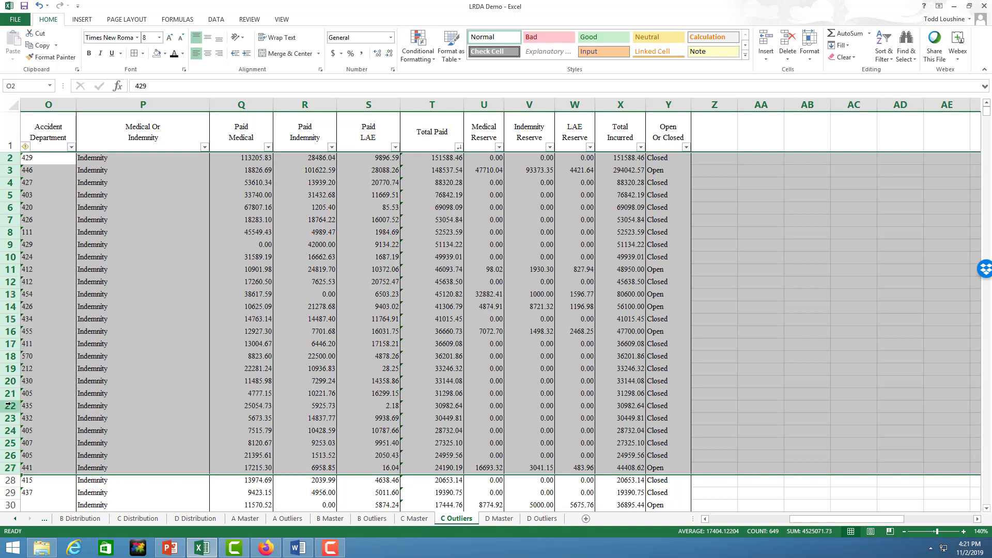
{"action": "key", "text": "ctrl+c"}
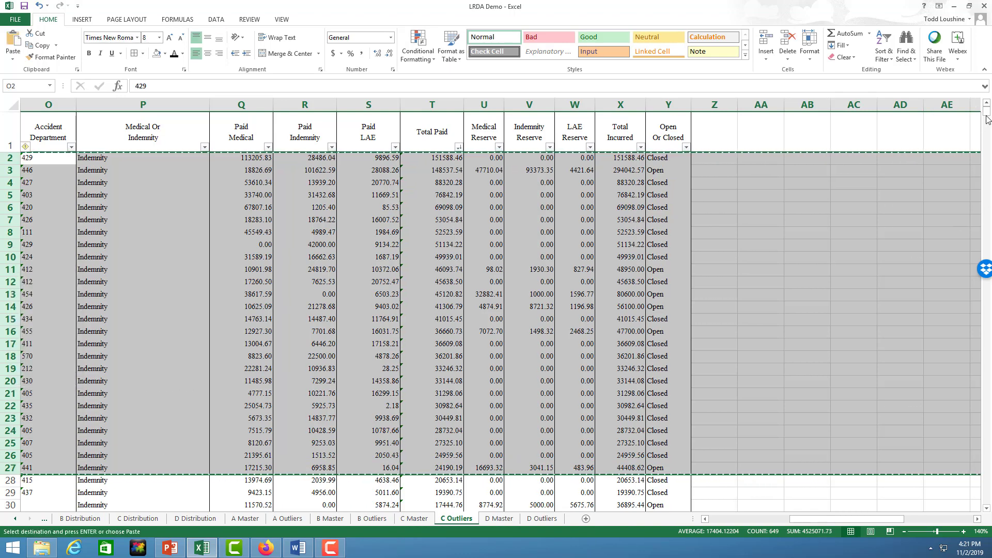
- Paste the cut outlier claims beneath the C Outliers summary tables, starting at row 990
{"action": "left_click_drag", "start_coordinate": [987, 119], "coordinate": [983, 506]}
{"action": "scroll", "coordinate": [348, 332], "scroll_direction": "down", "scroll_amount": 6}
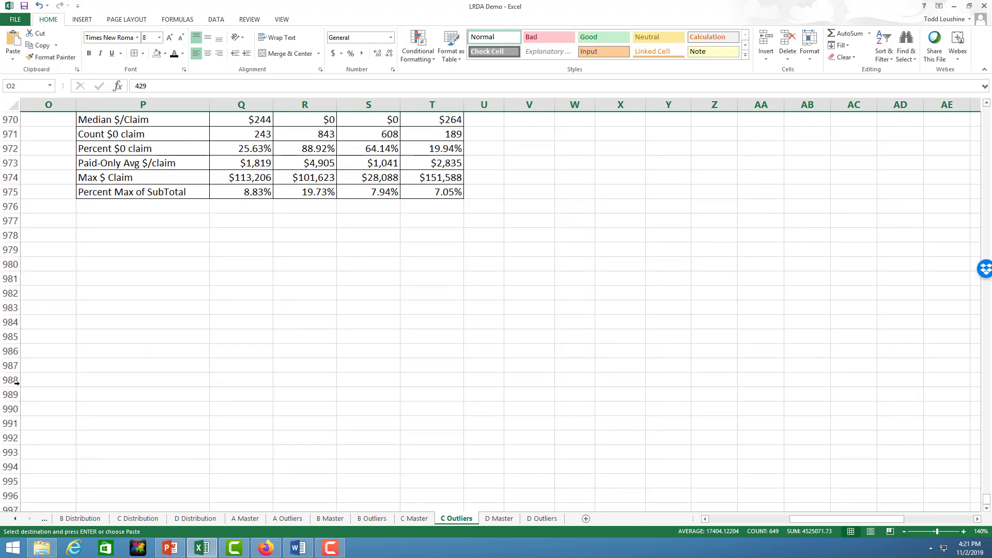
{"action": "left_click", "coordinate": [10, 408]}
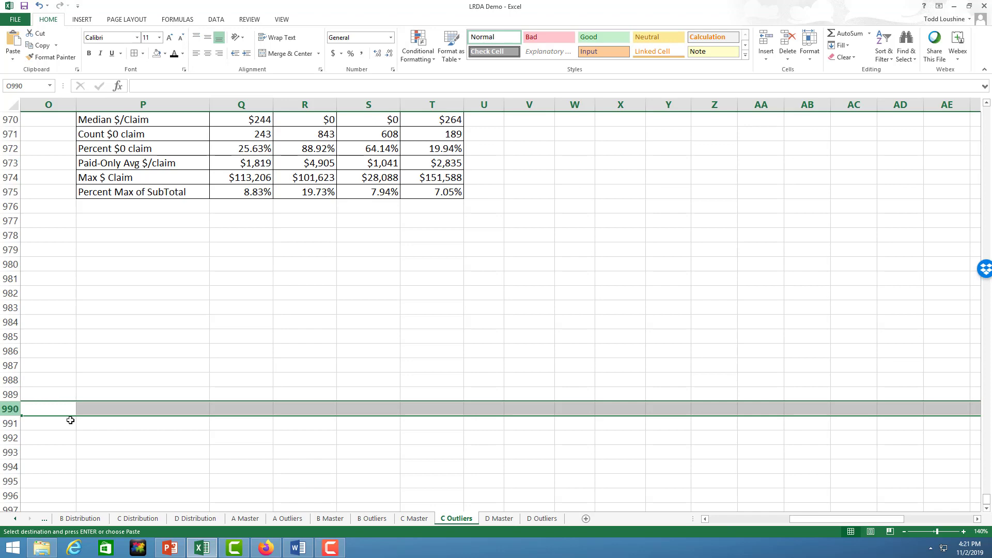
{"action": "key", "text": "Return"}
{"action": "left_click", "coordinate": [490, 281]}
{"action": "scroll", "coordinate": [525, 267], "scroll_direction": "up", "scroll_amount": 4}
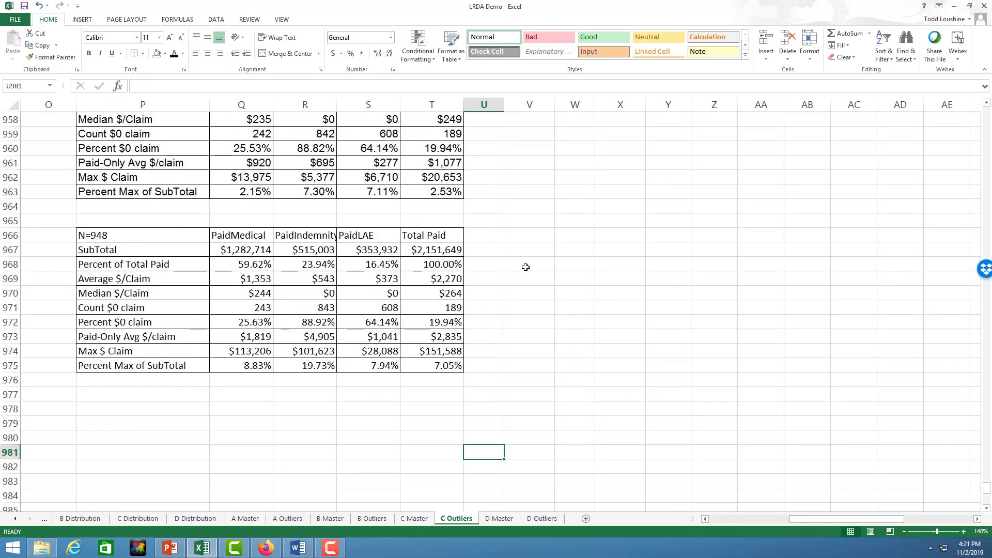
- Cut the ten highest-cost claims remaining on the C Outliers sheet, in rows 28 to 37
{"action": "scroll", "coordinate": [525, 267], "scroll_direction": "up", "scroll_amount": 4}
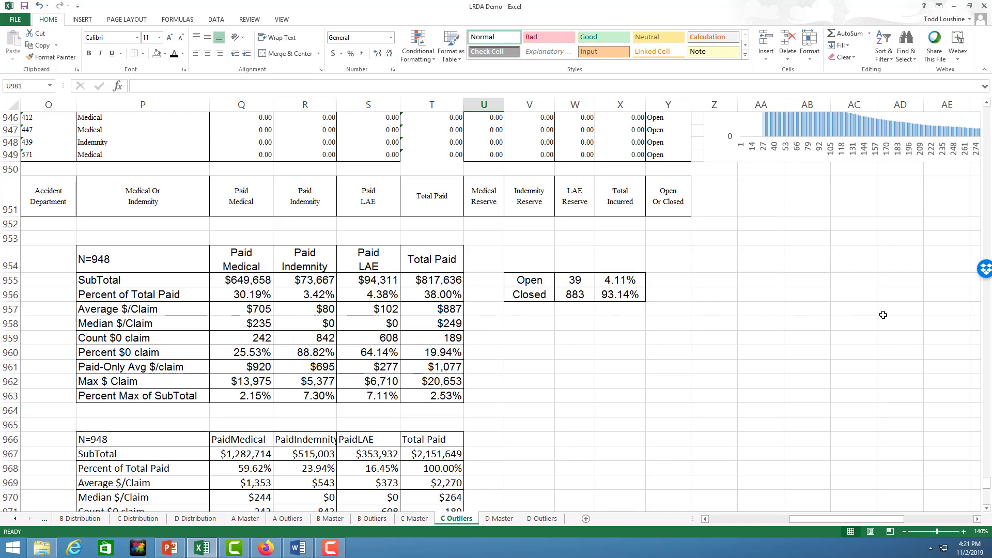
{"action": "scroll", "coordinate": [888, 315], "scroll_direction": "up", "scroll_amount": 9}
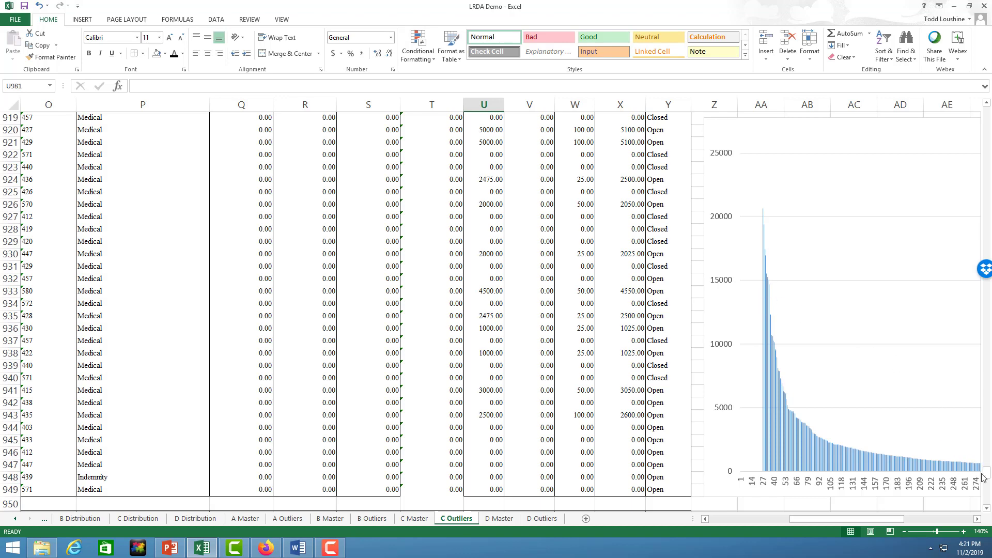
{"action": "left_click_drag", "start_coordinate": [987, 473], "coordinate": [986, 117]}
{"action": "scroll", "coordinate": [328, 272], "scroll_direction": "down", "scroll_amount": 6}
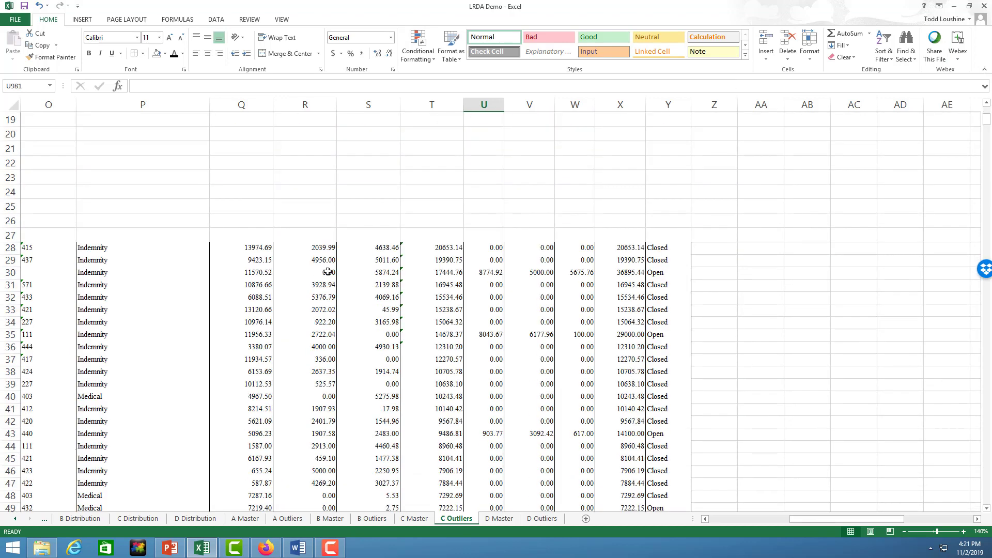
{"action": "left_click", "coordinate": [11, 249]}
{"action": "left_click_drag", "start_coordinate": [12, 249], "coordinate": [2, 359]}
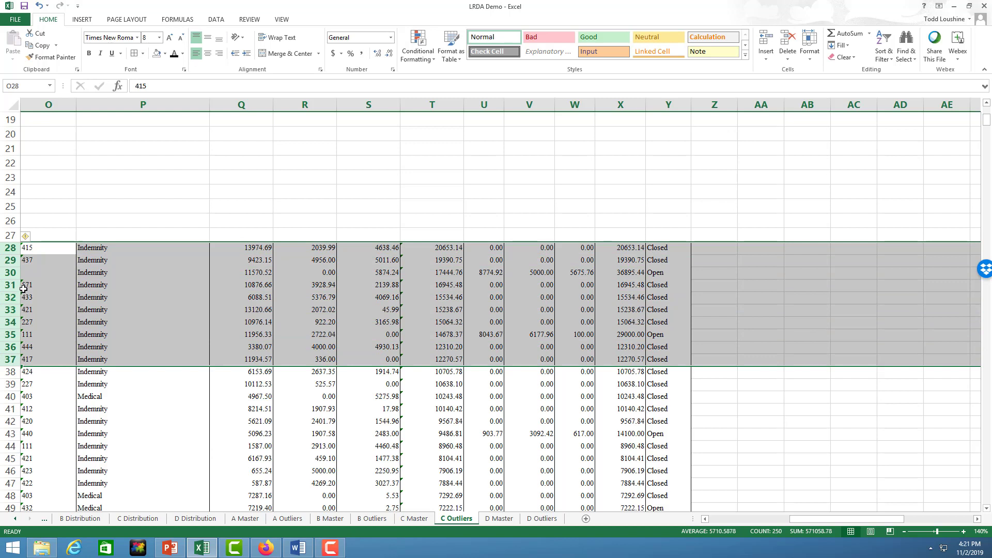
{"action": "right_click", "coordinate": [8, 298]}
{"action": "key", "text": "Escape"}
{"action": "key", "text": "ctrl+c"}
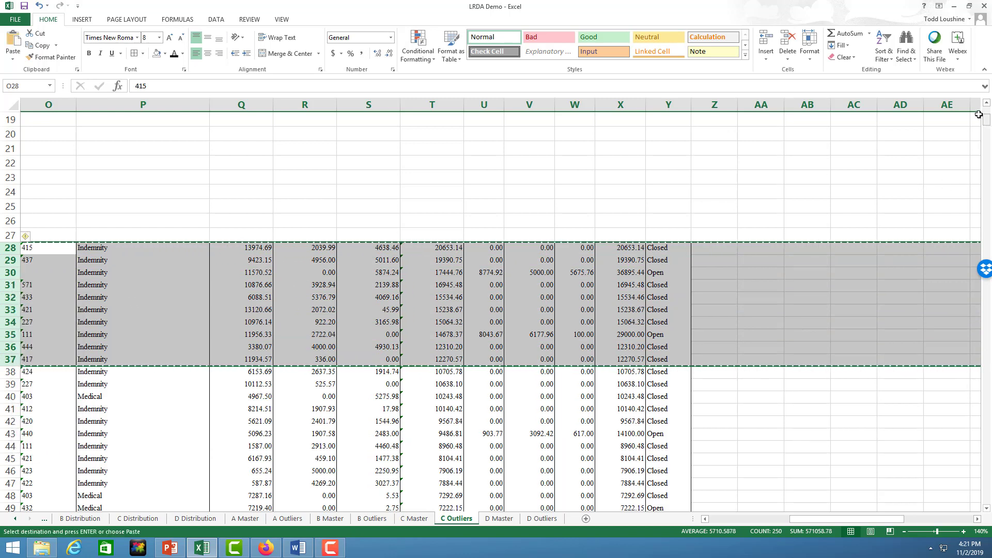
- Paste the cut claims directly below the earlier outlier claims, starting at row 1016
{"action": "left_click_drag", "start_coordinate": [978, 114], "coordinate": [971, 511]}
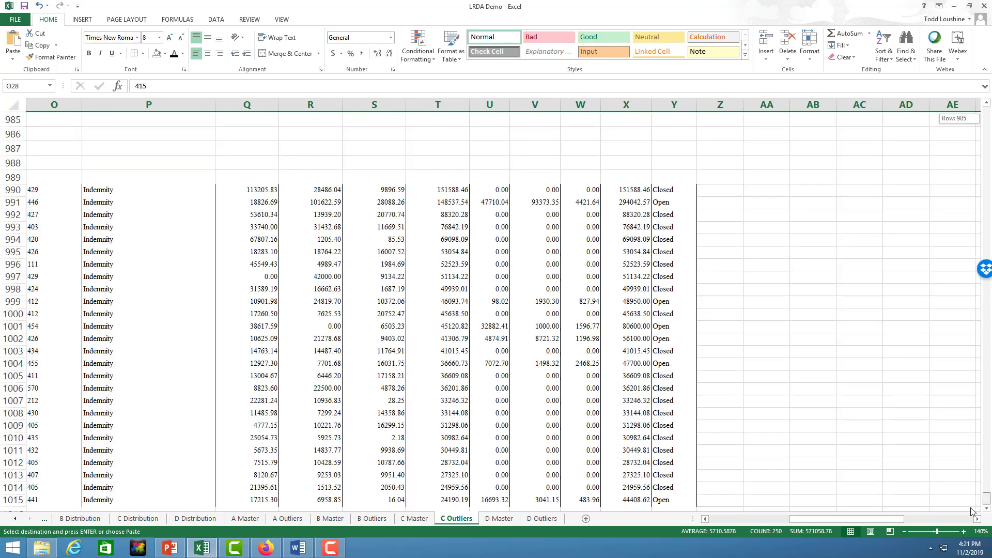
{"action": "scroll", "coordinate": [362, 325], "scroll_direction": "down", "scroll_amount": 4}
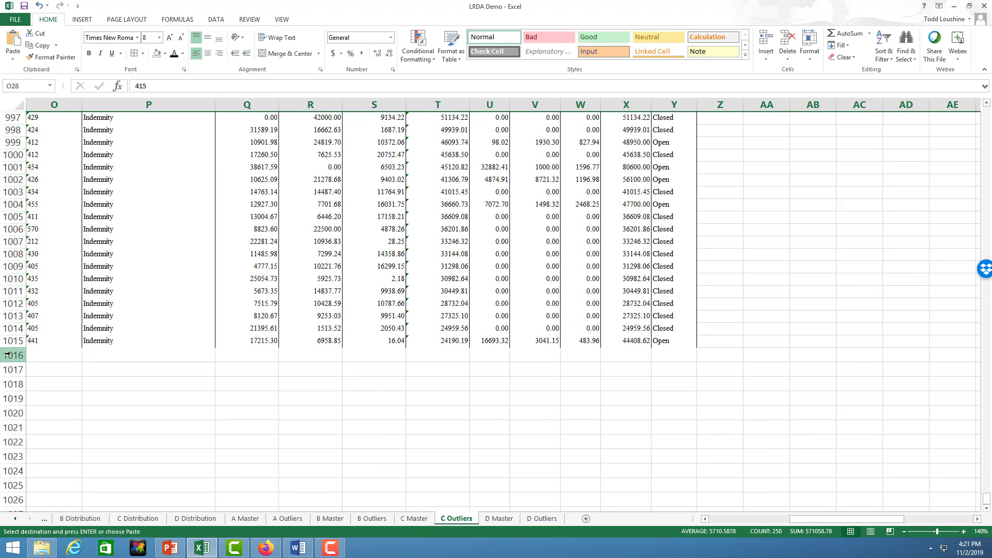
{"action": "left_click", "coordinate": [8, 354]}
{"action": "key", "text": "Return"}
{"action": "left_click", "coordinate": [904, 235]}
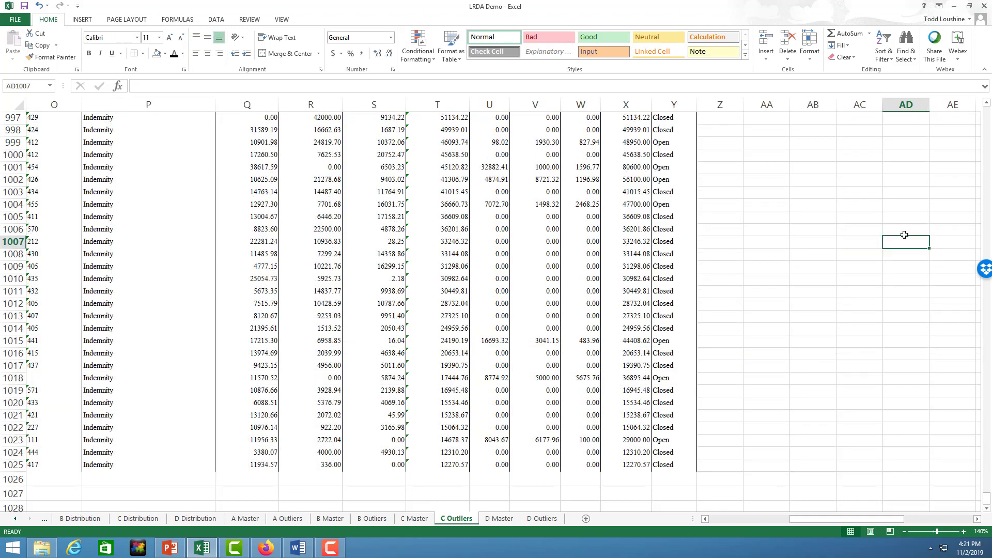
- Check the updated cost chart and summary, and enter 1, 2 and 3 in Z990 to Z992 beside the separated outlier claims
{"action": "scroll", "coordinate": [904, 235], "scroll_direction": "up", "scroll_amount": 20}
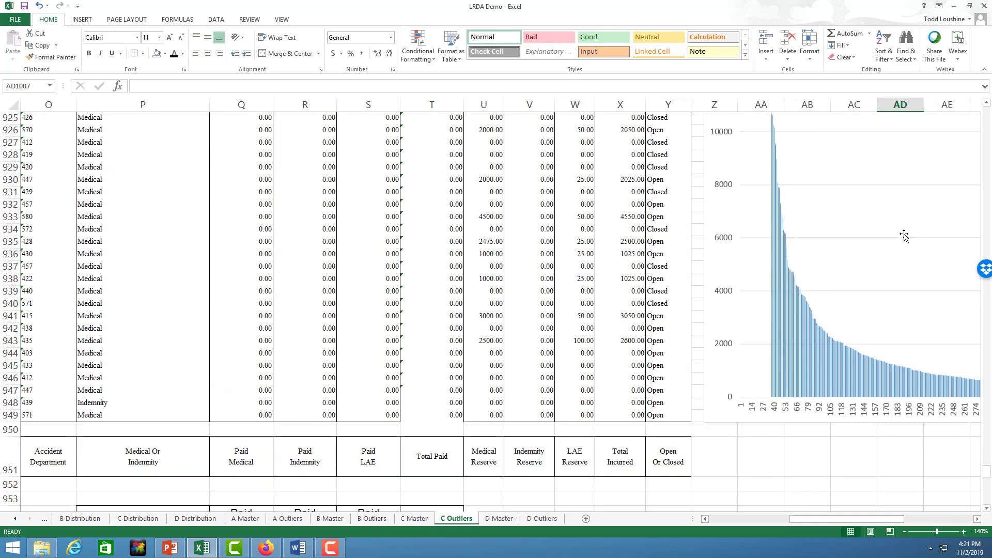
{"action": "scroll", "coordinate": [904, 235], "scroll_direction": "up", "scroll_amount": 3}
{"action": "scroll", "coordinate": [759, 425], "scroll_direction": "down", "scroll_amount": 10}
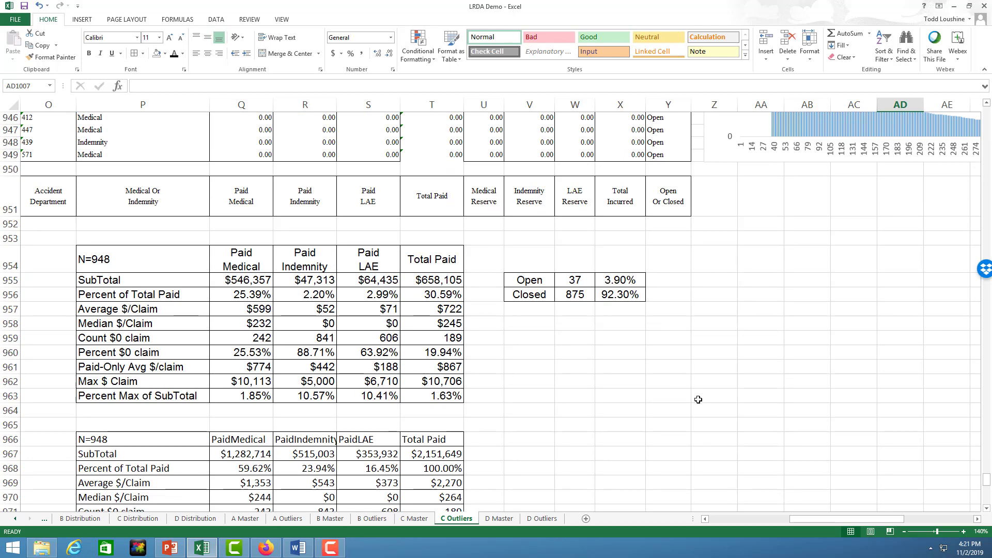
{"action": "scroll", "coordinate": [698, 399], "scroll_direction": "down", "scroll_amount": 12}
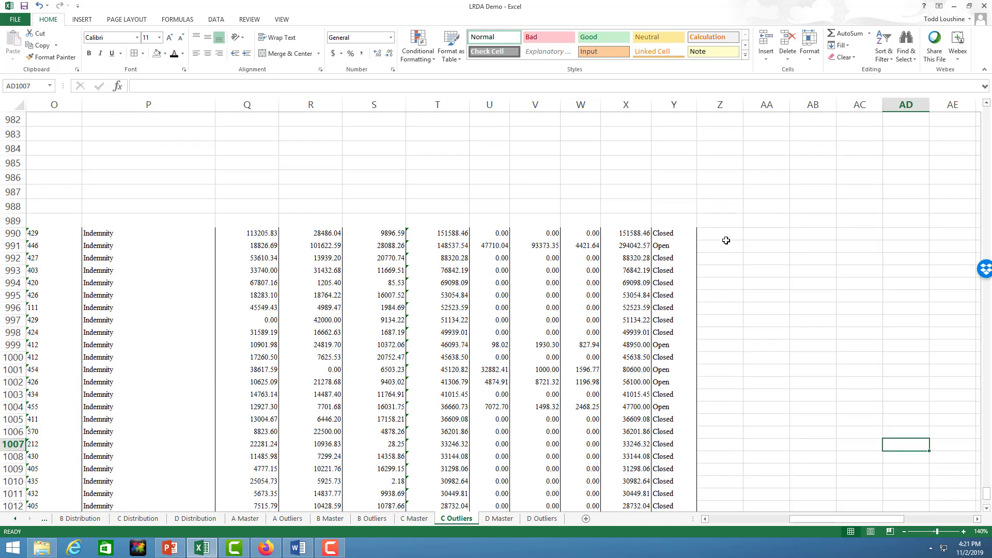
{"action": "left_click", "coordinate": [729, 234]}
{"action": "type", "text": "1"}
{"action": "key", "text": "Return"}
{"action": "type", "text": "2"}
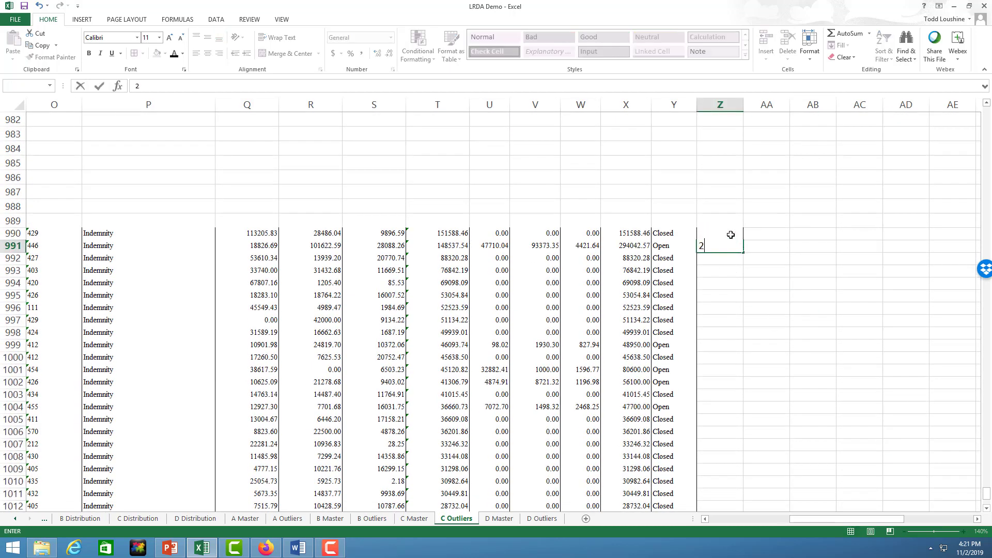
{"action": "key", "text": "Return"}
{"action": "type", "text": "3"}
{"action": "key", "text": "Return"}
- Extend the number series from Z990:Z992 down column Z to the last outlier claim in row 1025
{"action": "left_click_drag", "start_coordinate": [730, 234], "coordinate": [730, 258]}
{"action": "left_click", "coordinate": [391, 37]}
{"action": "left_click", "coordinate": [374, 53]}
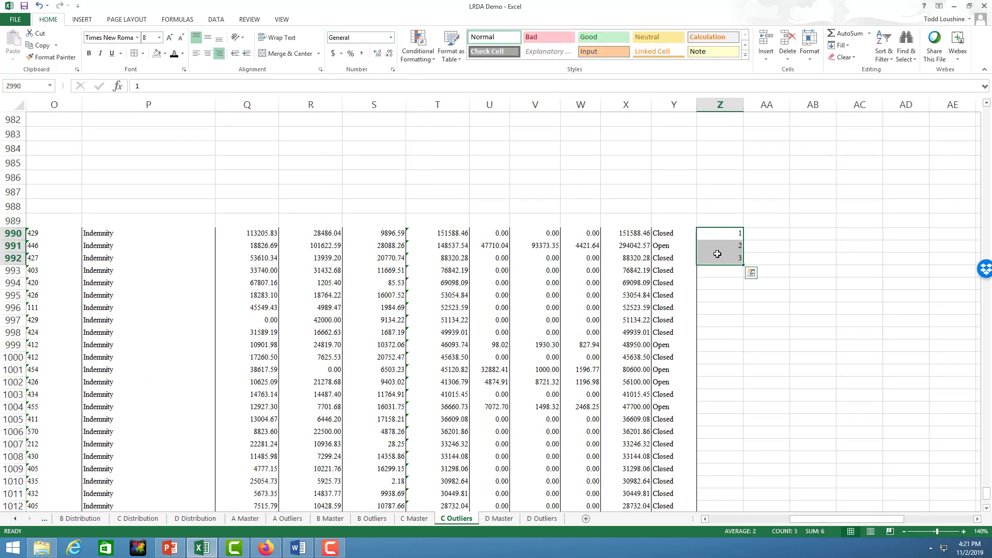
{"action": "double_click", "coordinate": [743, 264]}
{"action": "scroll", "coordinate": [767, 388], "scroll_direction": "down", "scroll_amount": 7}
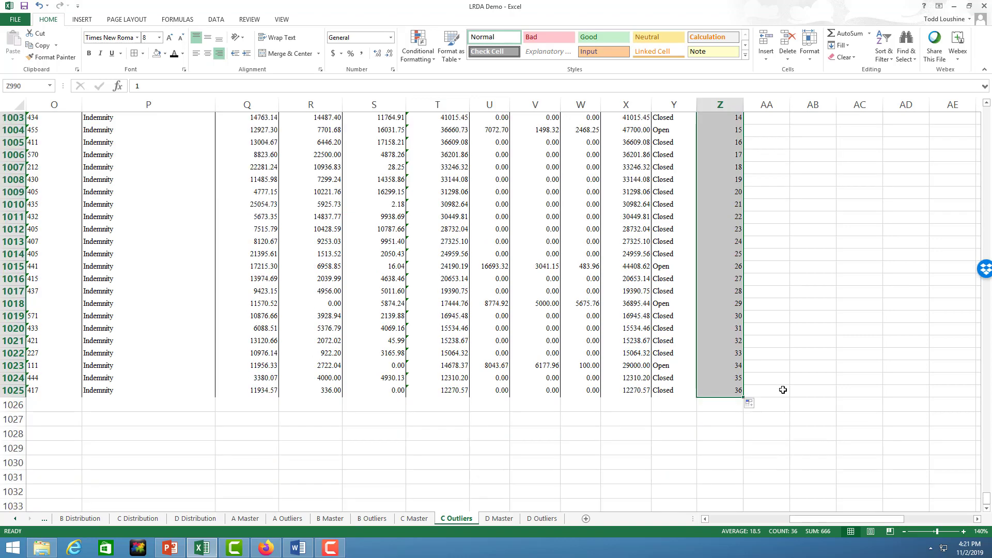
- Calculate the number of remaining claims in cell O954 with the formula =948-36
{"action": "scroll", "coordinate": [618, 273], "scroll_direction": "up", "scroll_amount": 17}
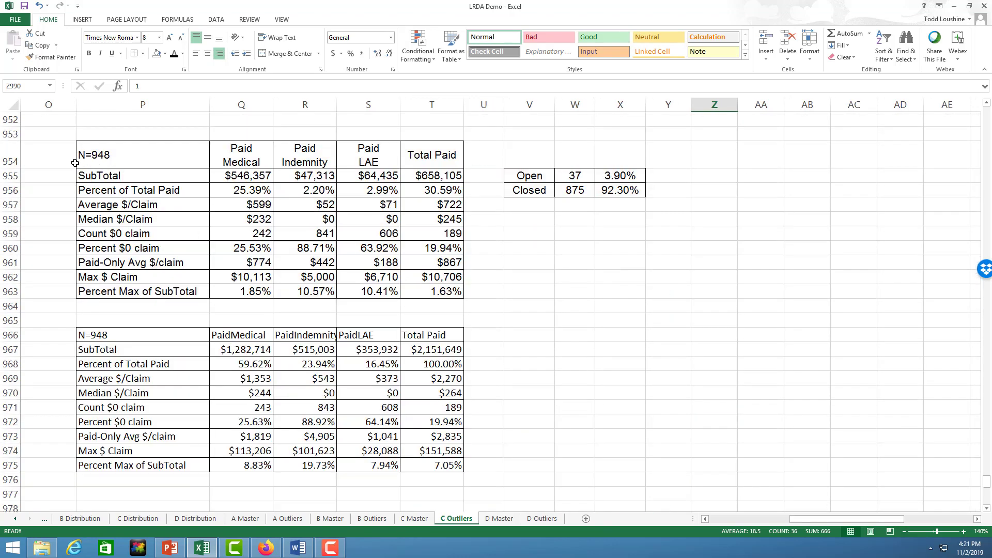
{"action": "left_click", "coordinate": [69, 159]}
{"action": "type", "text": "="}
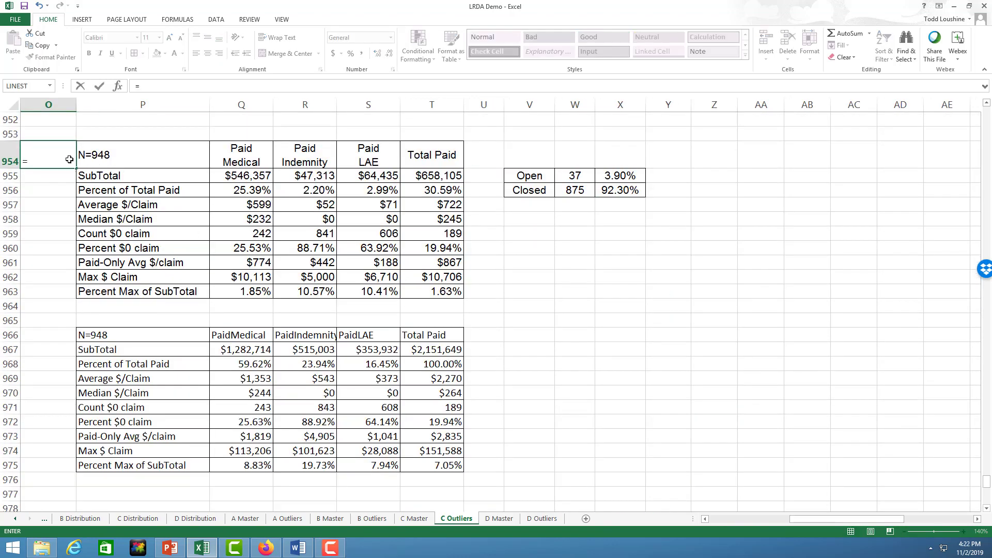
{"action": "type", "text": "948-36"}
{"action": "key", "text": "Return"}
- Change the claim count label of the upper summary table in P954 to N=912
{"action": "left_click", "coordinate": [103, 154]}
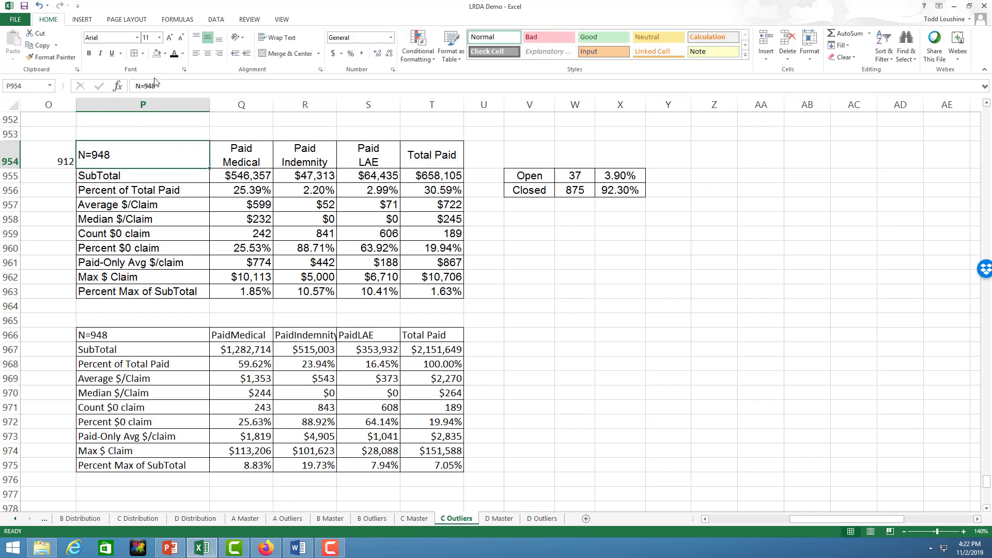
{"action": "left_click", "coordinate": [167, 88]}
{"action": "key", "text": "BackSpace"}
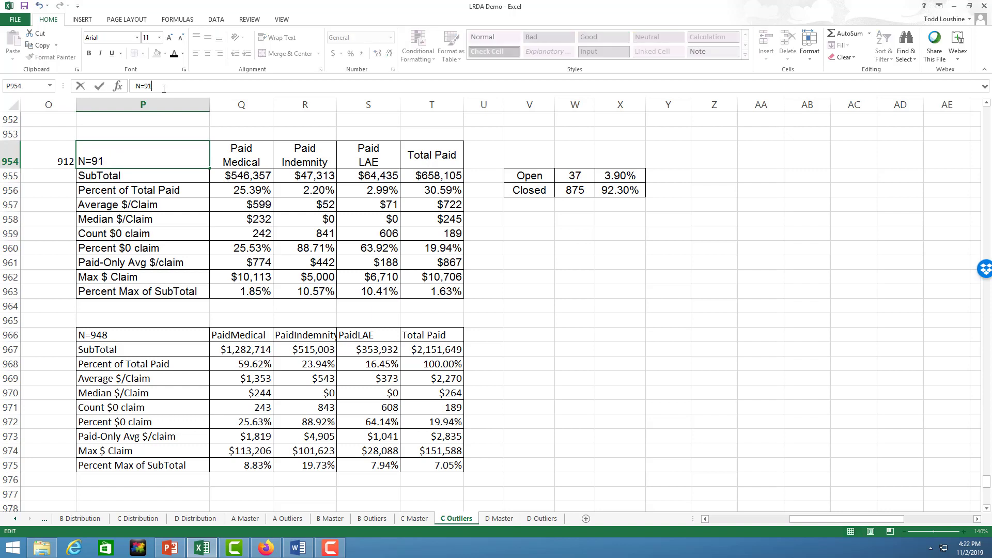
{"action": "left_click", "coordinate": [567, 282]}
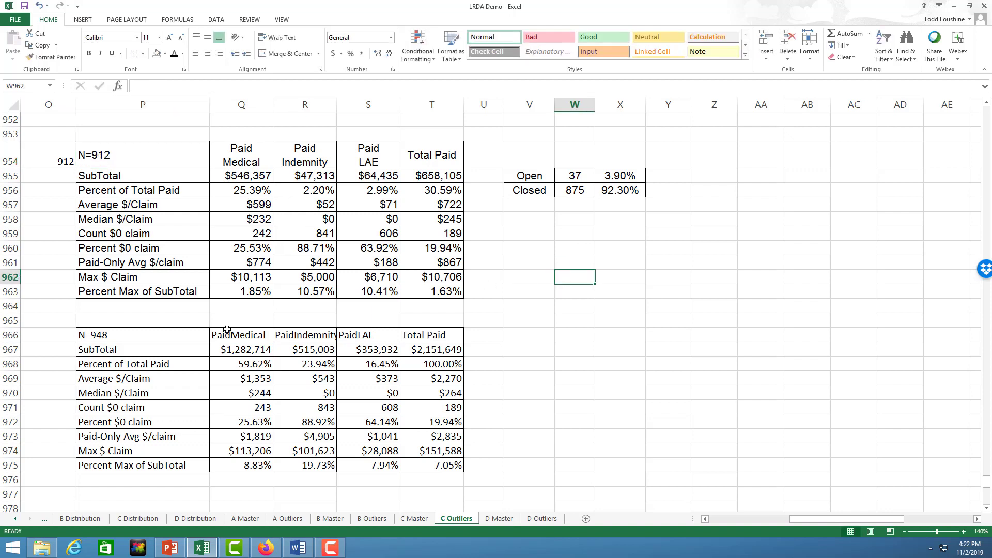
- In cell Q964, divide the remaining medical subtotal by the master medical subtotal with the formula =Q955/Q967
{"action": "left_click", "coordinate": [190, 305]}
{"action": "left_click", "coordinate": [237, 310]}
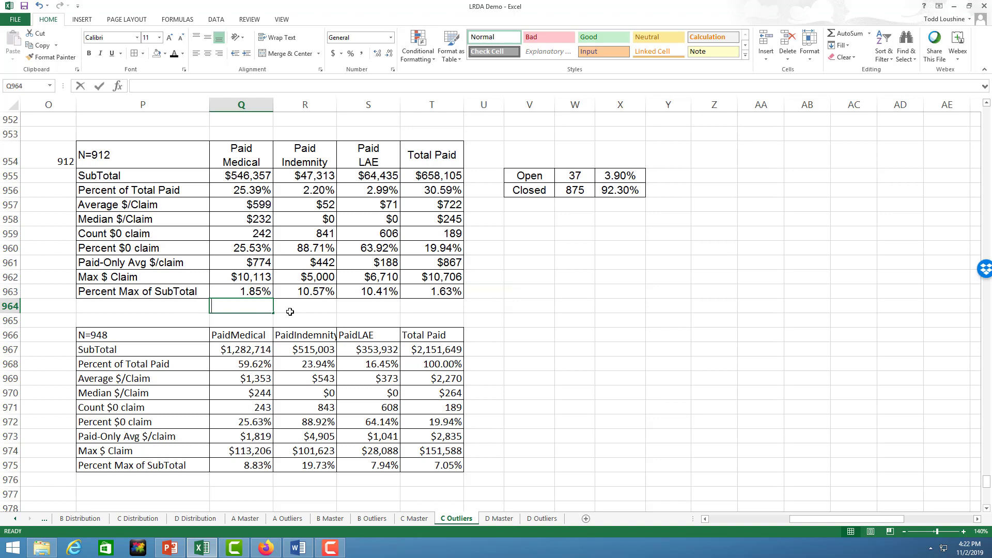
{"action": "type", "text": "="}
{"action": "left_click", "coordinate": [256, 175]}
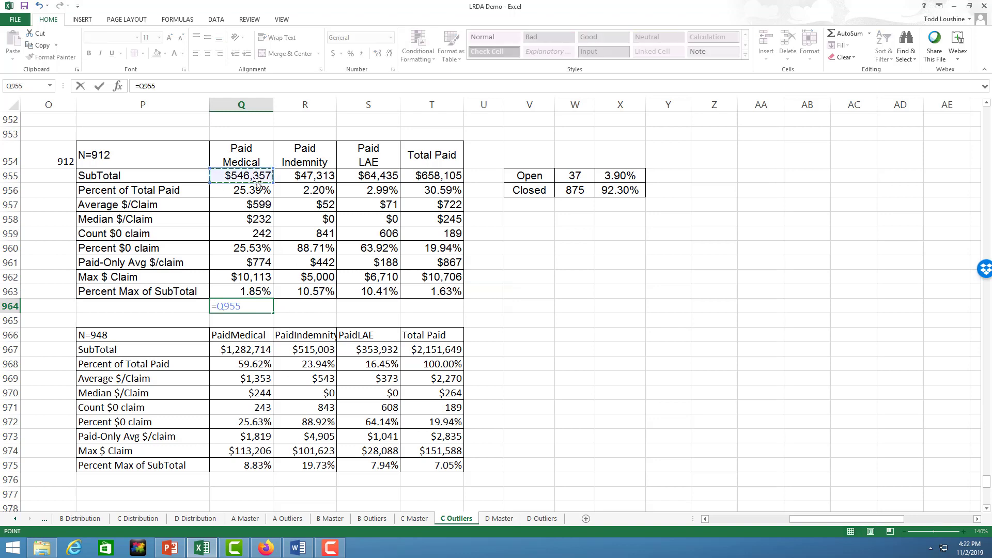
{"action": "type", "text": "/"}
{"action": "left_click", "coordinate": [256, 350]}
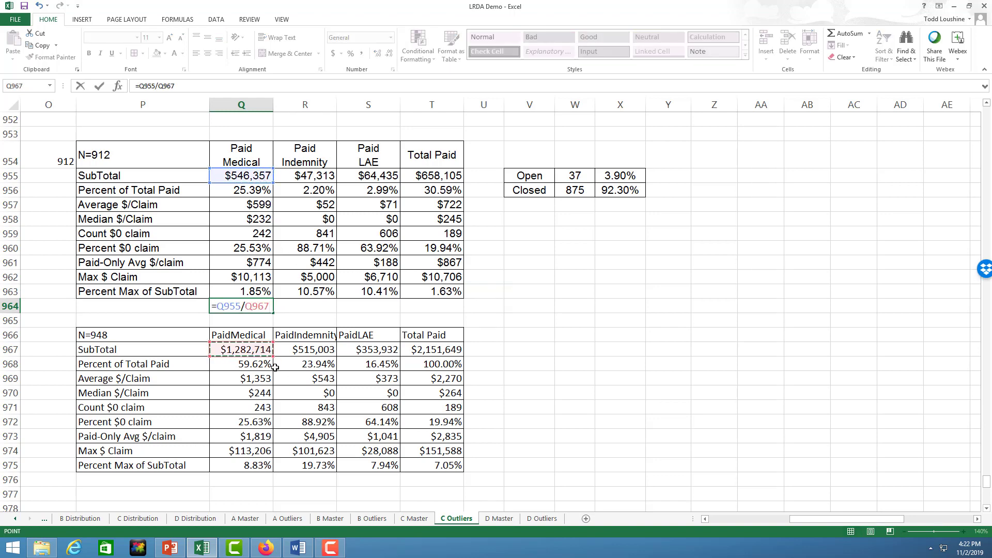
{"action": "key", "text": "Return"}
- Copy the ratio formula from Q964 across to T964 and format the four results as percentages
{"action": "left_click", "coordinate": [253, 302]}
{"action": "left_click_drag", "start_coordinate": [278, 314], "coordinate": [243, 305]}
{"action": "left_click", "coordinate": [527, 319]}
{"action": "left_click", "coordinate": [390, 40]}
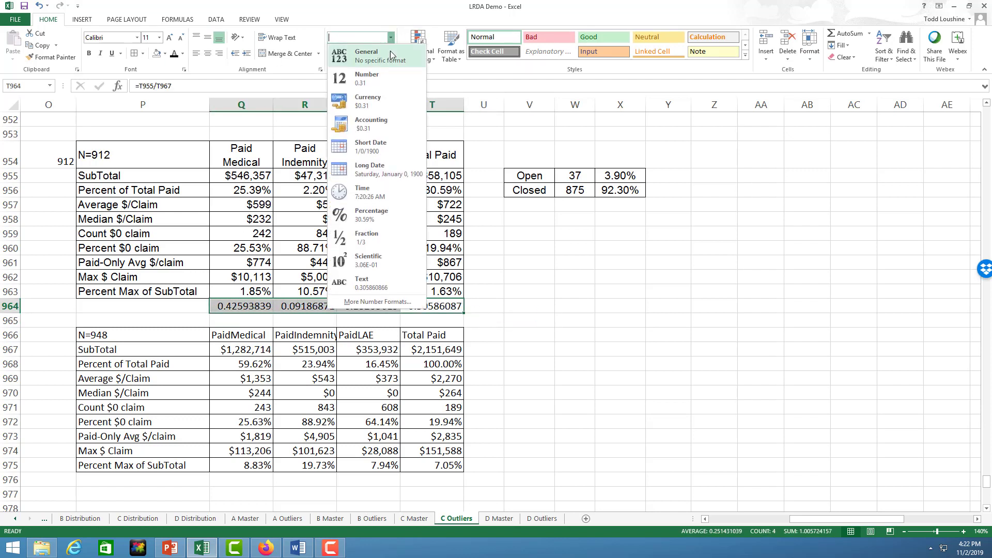
{"action": "left_click", "coordinate": [410, 216]}
{"action": "left_click", "coordinate": [569, 305]}
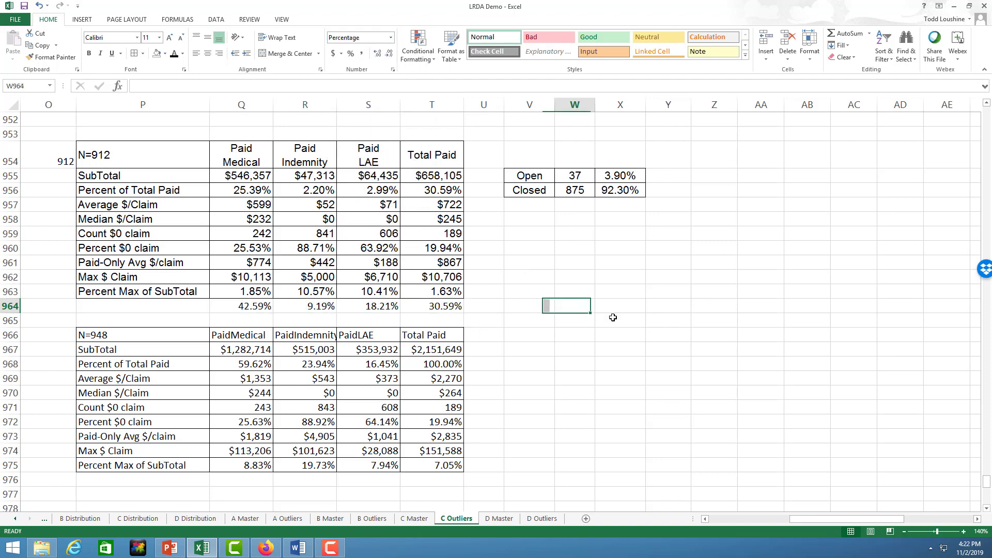
{"action": "left_click", "coordinate": [619, 309]}
- Read the submission descriptions in column K for the separated outlier claims in rows 990 to 996
{"action": "scroll", "coordinate": [635, 306], "scroll_direction": "down", "scroll_amount": 2}
{"action": "scroll", "coordinate": [635, 306], "scroll_direction": "down", "scroll_amount": 10}
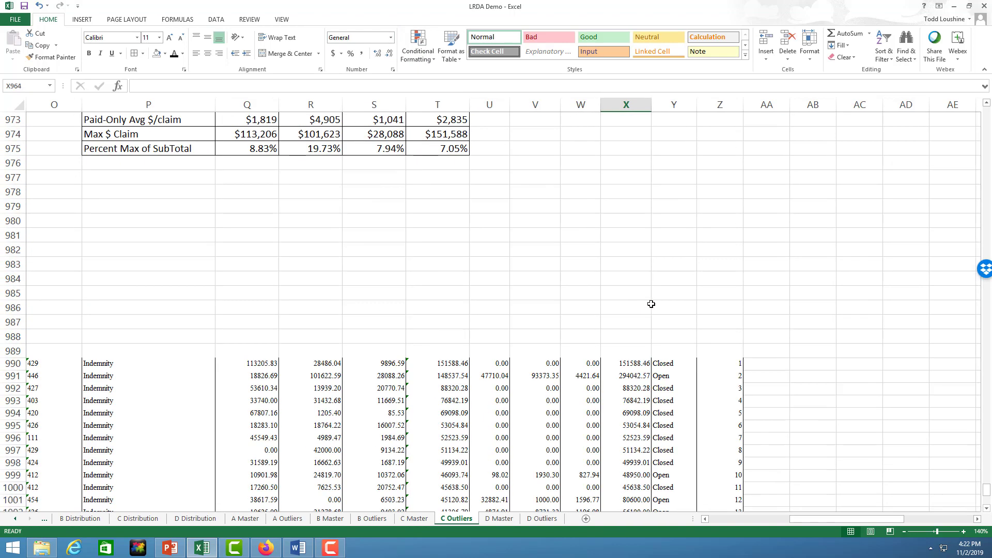
{"action": "left_click_drag", "start_coordinate": [805, 518], "coordinate": [762, 521]}
{"action": "left_click", "coordinate": [283, 147]}
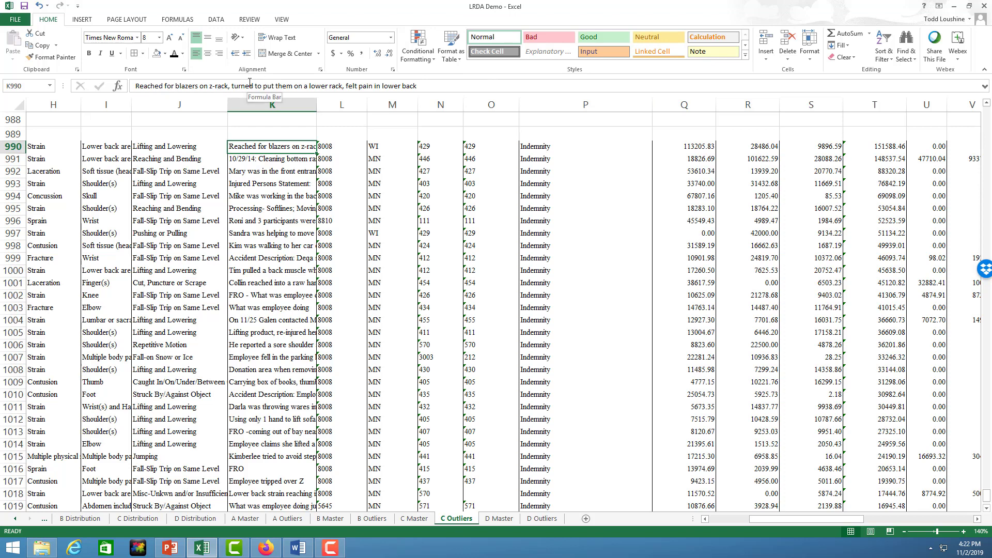
{"action": "left_click", "coordinate": [270, 157]}
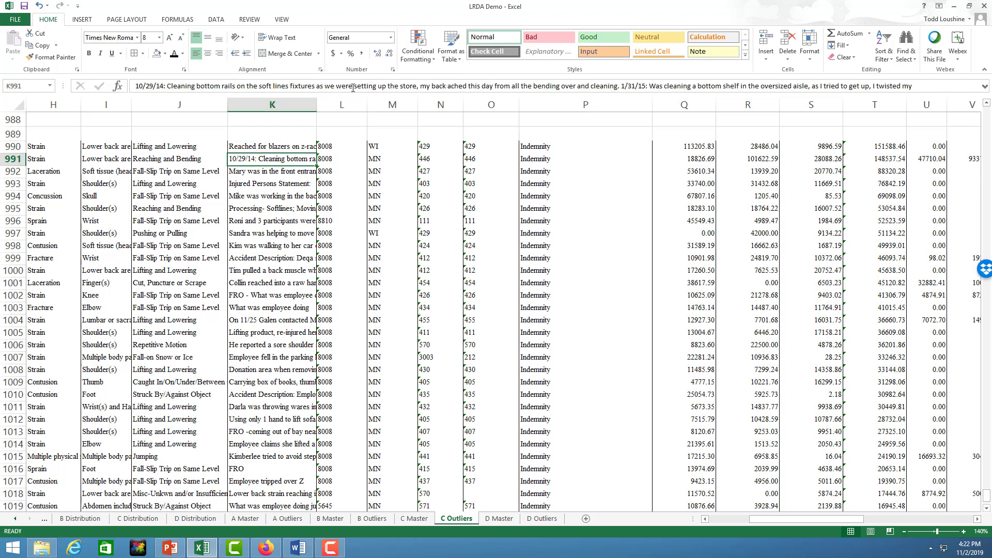
{"action": "left_click", "coordinate": [285, 171]}
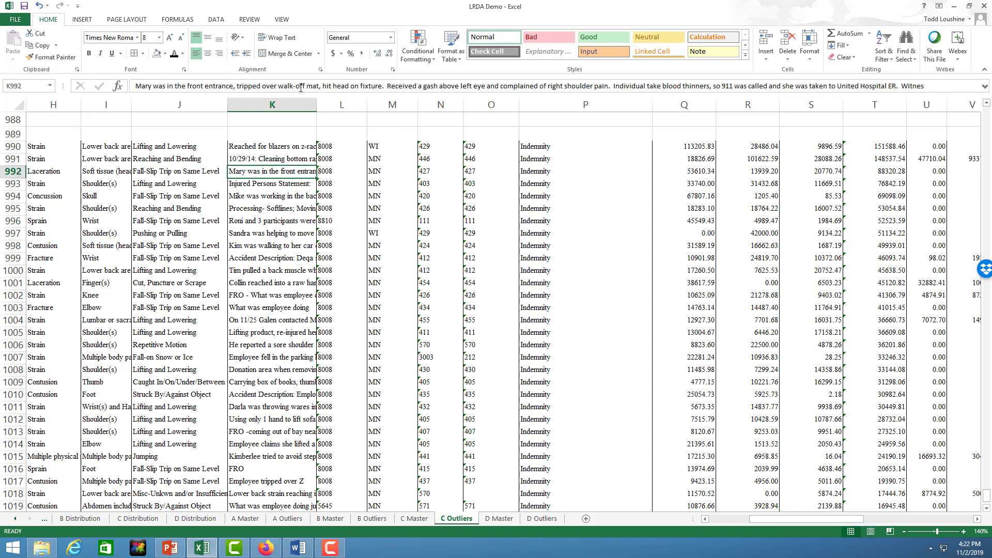
{"action": "left_click", "coordinate": [292, 186]}
{"action": "left_click", "coordinate": [280, 198]}
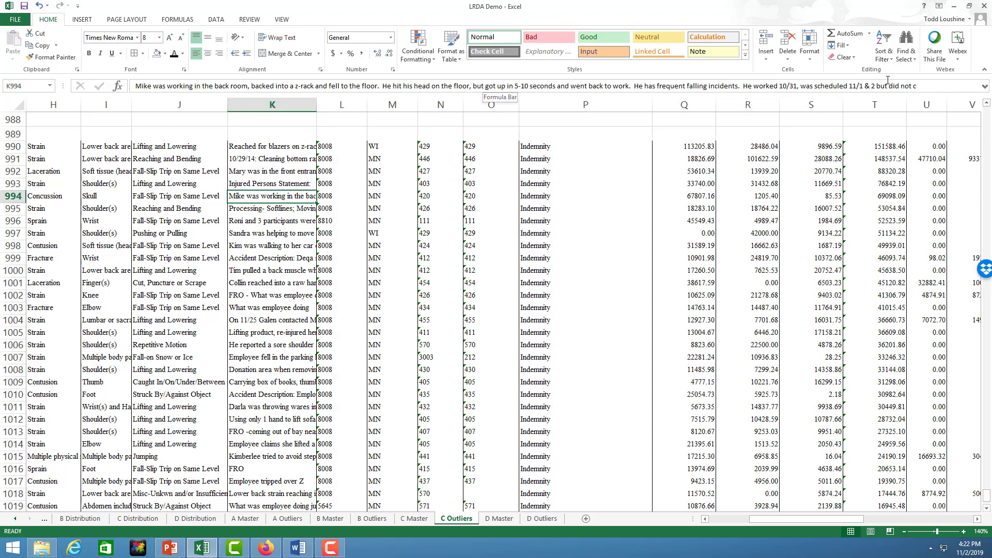
{"action": "left_click", "coordinate": [285, 211]}
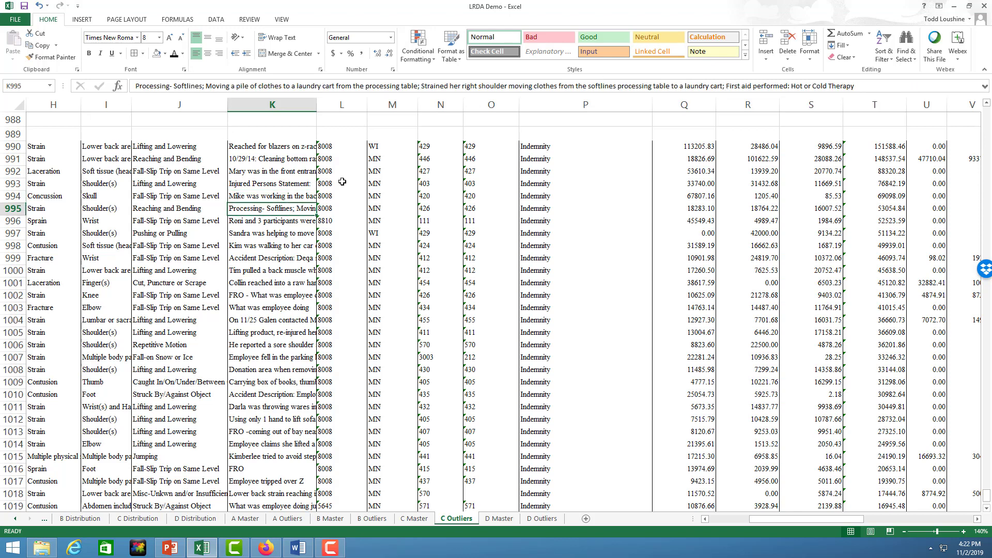
{"action": "left_click", "coordinate": [290, 224]}
- Compare the N=912 and N=948 summary tables on the C Outliers sheet and review the cost distribution chart
{"action": "scroll", "coordinate": [631, 202], "scroll_direction": "up", "scroll_amount": 7}
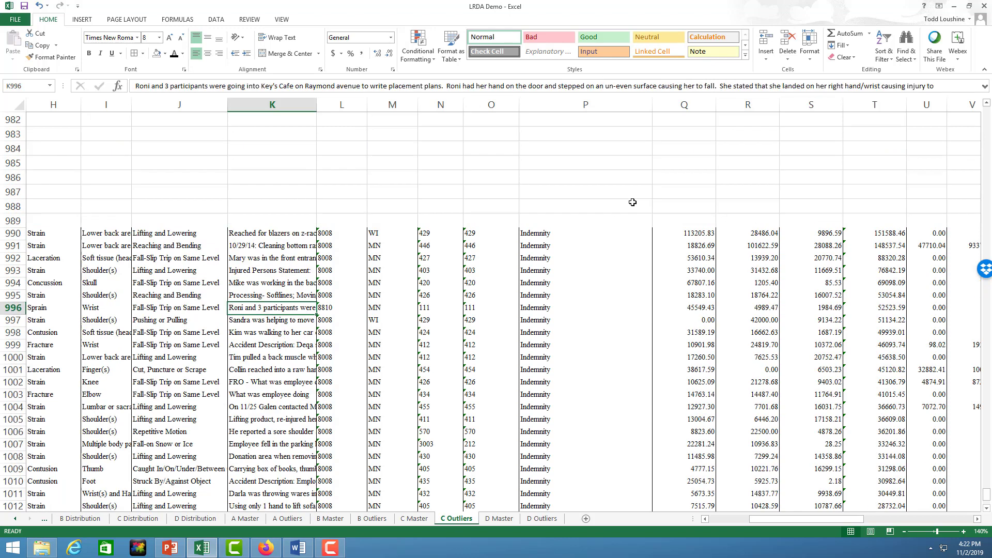
{"action": "scroll", "coordinate": [636, 200], "scroll_direction": "up", "scroll_amount": 6}
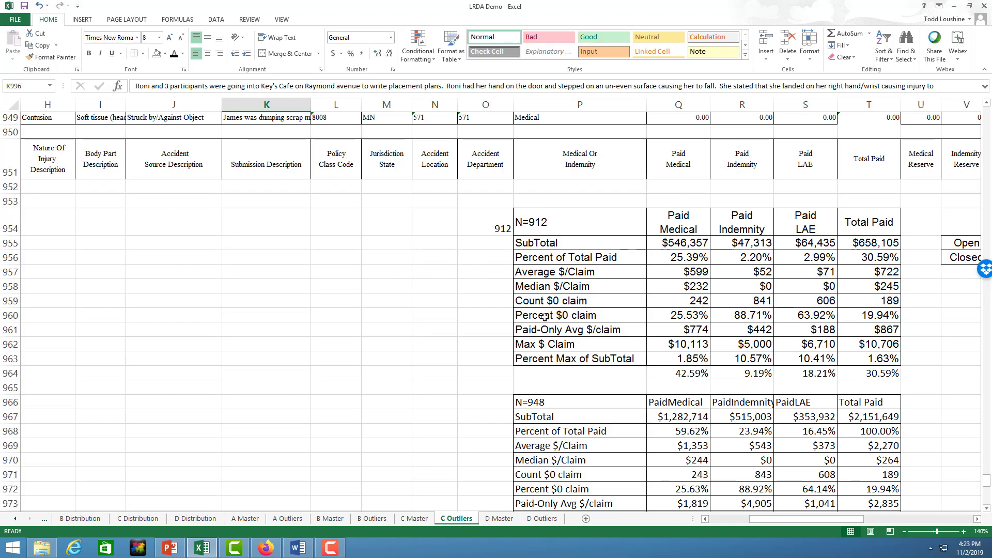
{"action": "scroll", "coordinate": [465, 330], "scroll_direction": "down", "scroll_amount": 3}
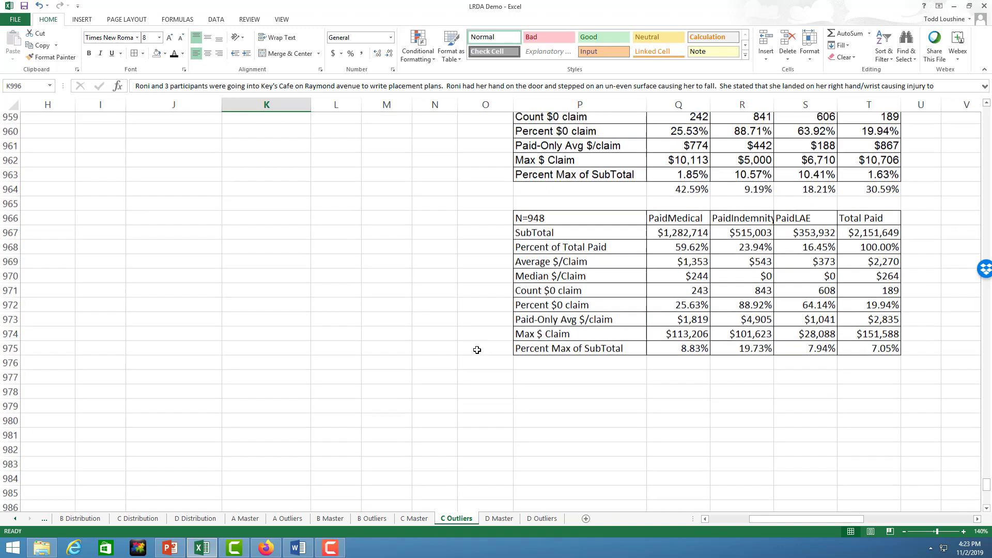
{"action": "scroll", "coordinate": [485, 347], "scroll_direction": "up", "scroll_amount": 2}
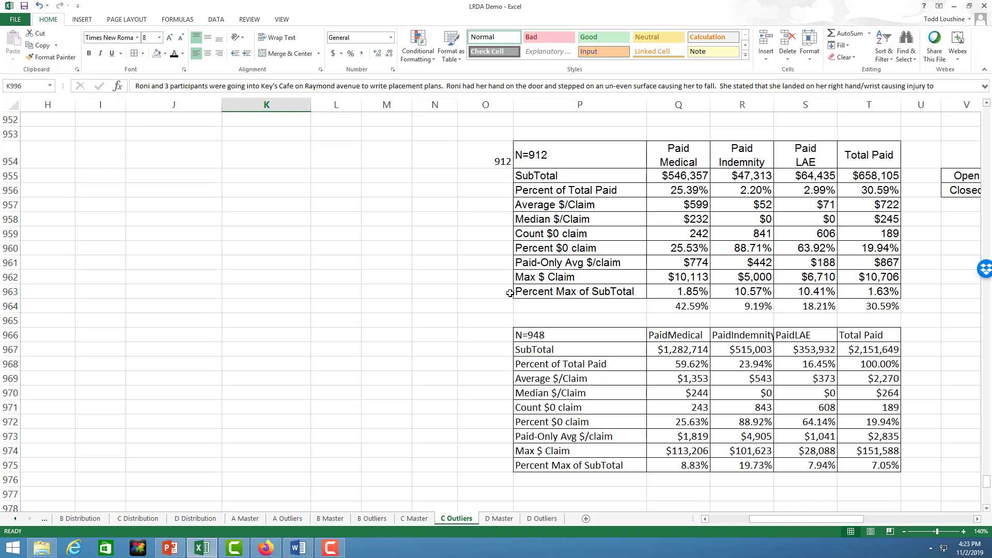
{"action": "left_click_drag", "start_coordinate": [821, 518], "coordinate": [873, 518]}
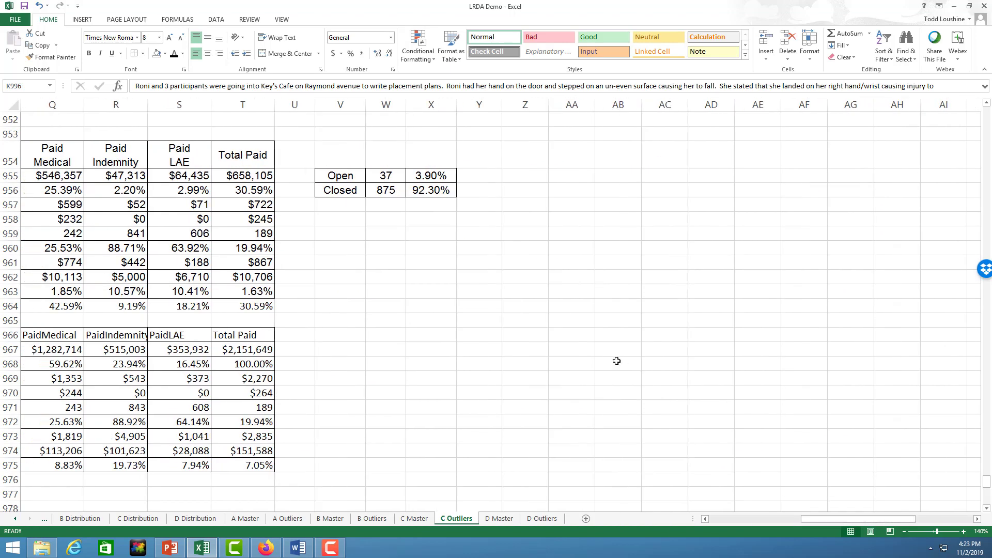
{"action": "scroll", "coordinate": [616, 361], "scroll_direction": "up", "scroll_amount": 9}
{"action": "scroll", "coordinate": [616, 360], "scroll_direction": "down", "scroll_amount": 3}
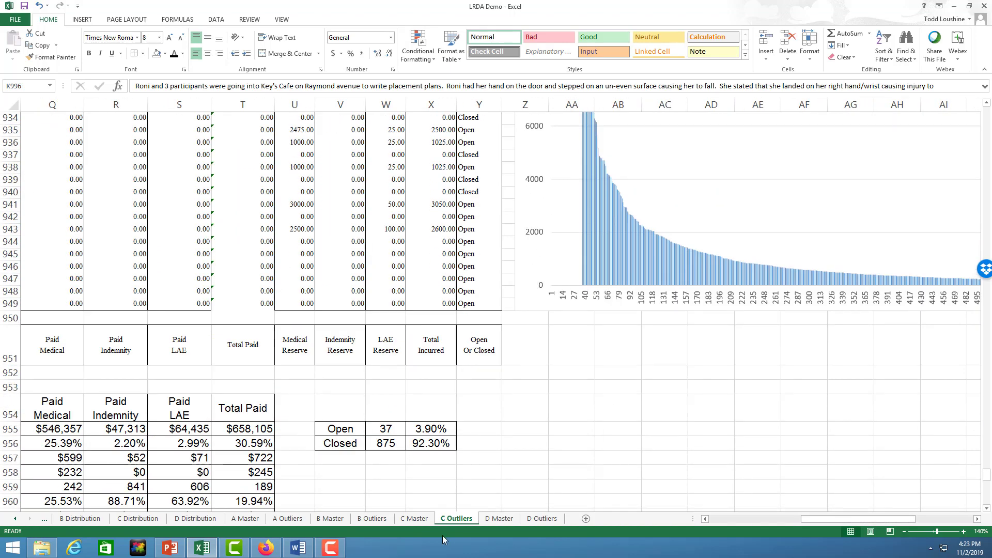
- On the D Outliers sheet, review the cost distribution chart and the two claim summary tables
{"action": "left_click", "coordinate": [541, 521]}
{"action": "scroll", "coordinate": [649, 414], "scroll_direction": "up", "scroll_amount": 12}
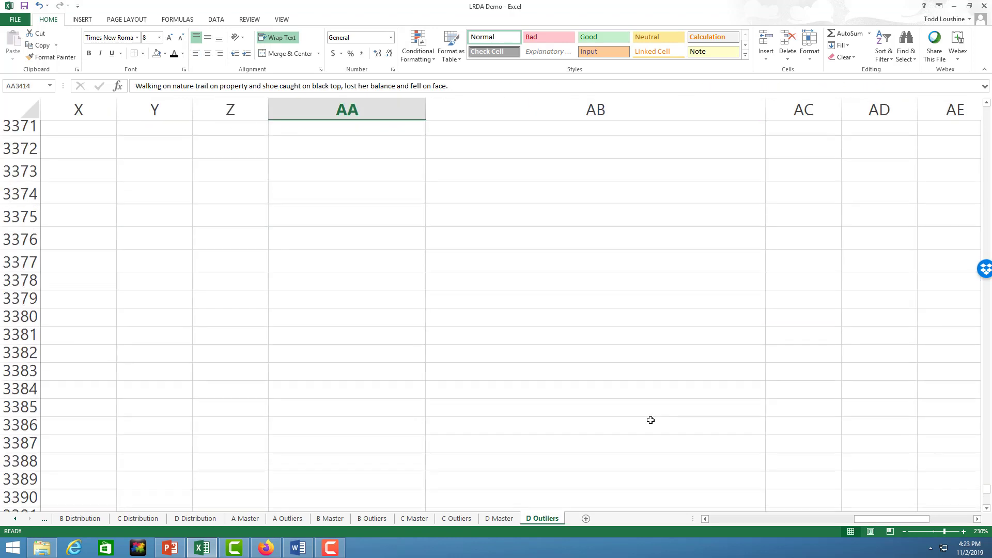
{"action": "scroll", "coordinate": [651, 420], "scroll_direction": "up", "scroll_amount": 6}
{"action": "scroll", "coordinate": [652, 421], "scroll_direction": "down", "scroll_amount": 4}
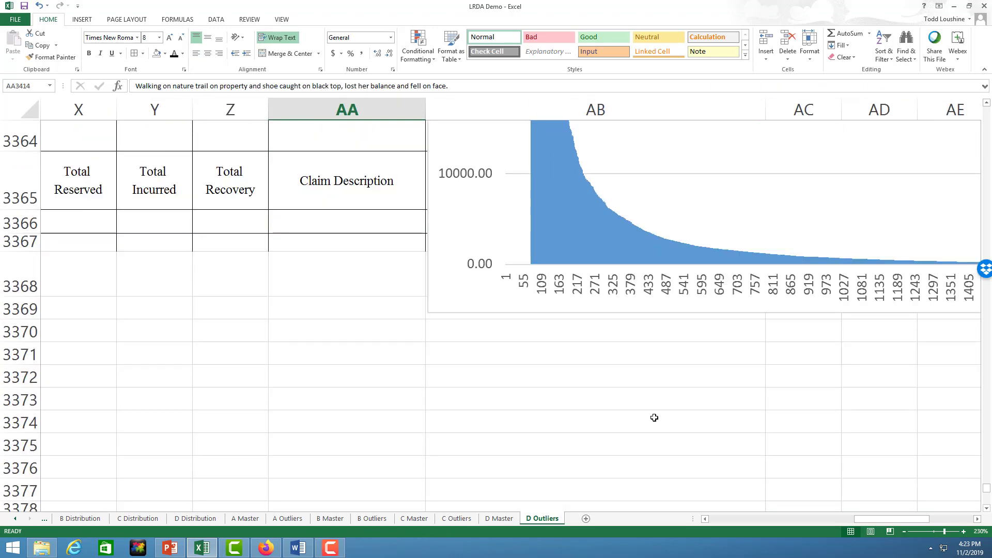
{"action": "left_click_drag", "start_coordinate": [862, 518], "coordinate": [798, 526]}
{"action": "scroll", "coordinate": [630, 405], "scroll_direction": "down", "scroll_amount": 5}
{"action": "scroll", "coordinate": [416, 197], "scroll_direction": "up", "scroll_amount": 2}
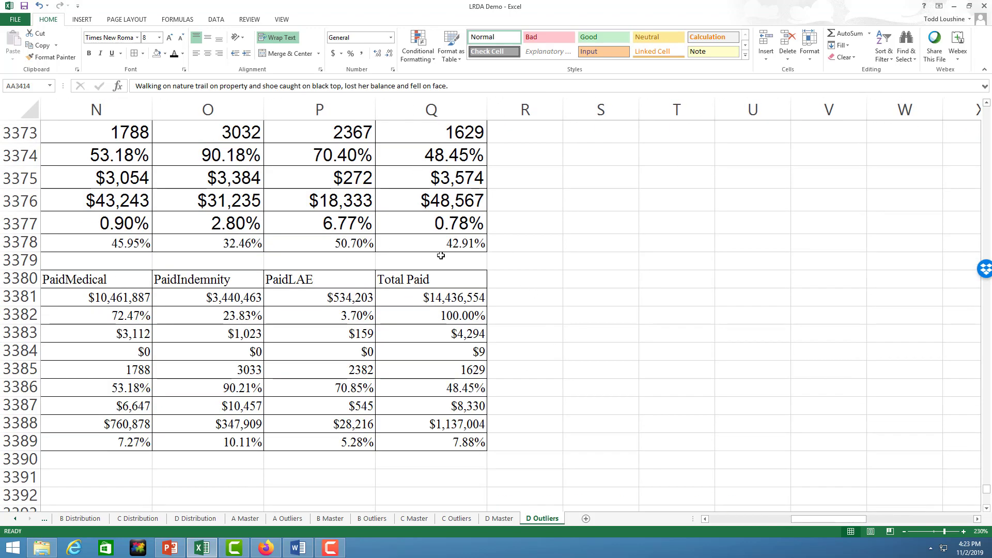